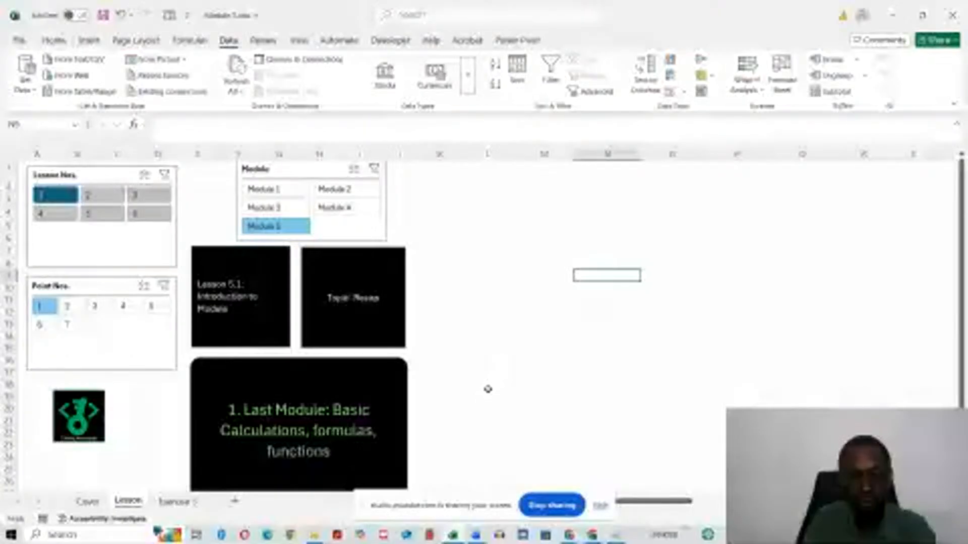
left_click(487, 387)
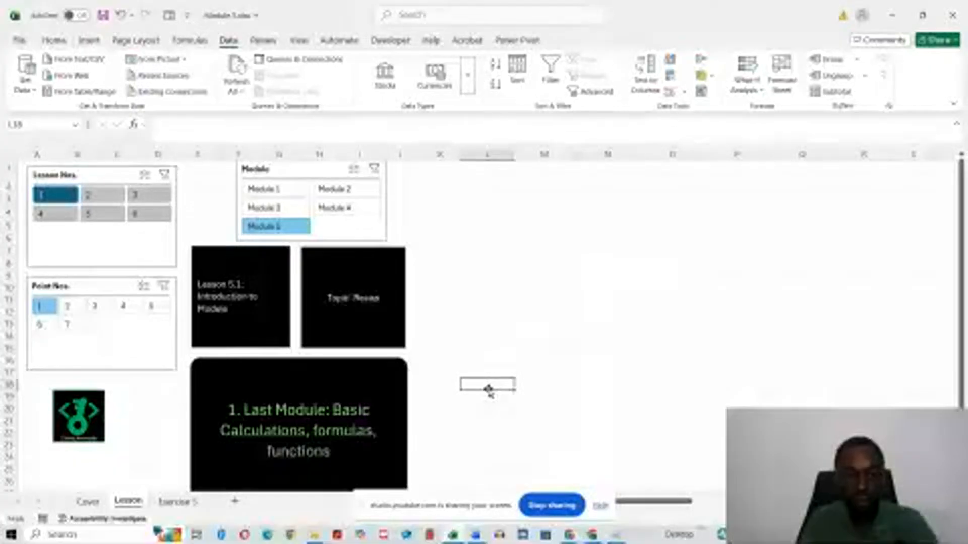
key("alt+Tab")
key("alt+Tab")
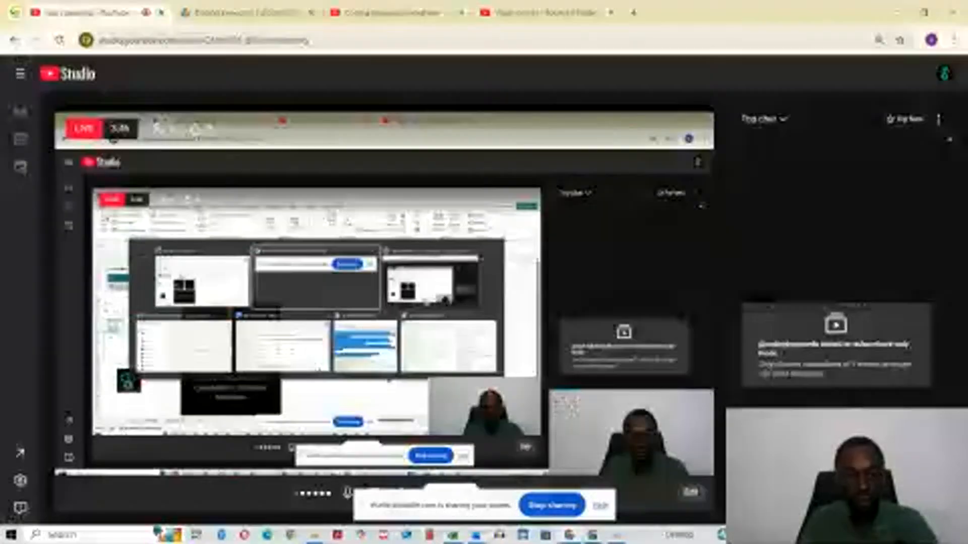
key("alt+Tab")
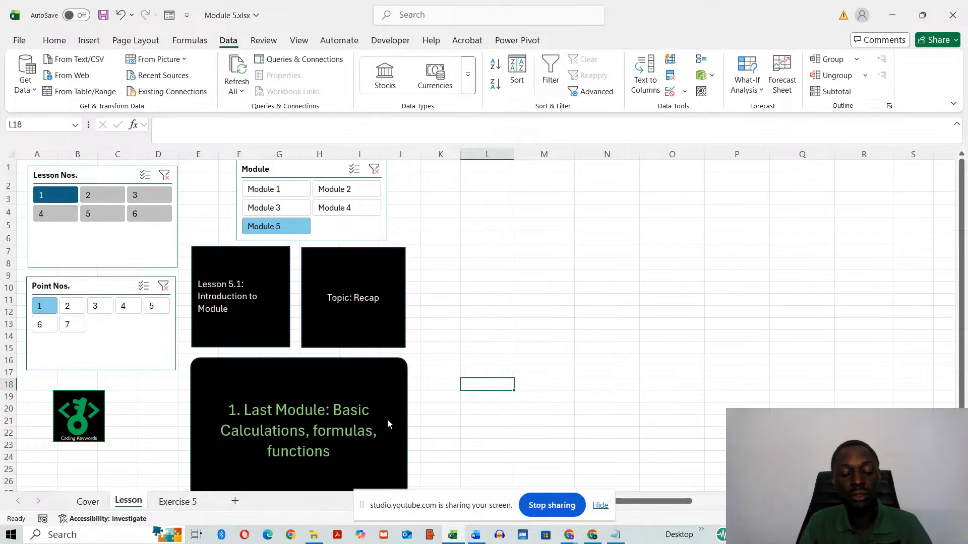
key("alt")
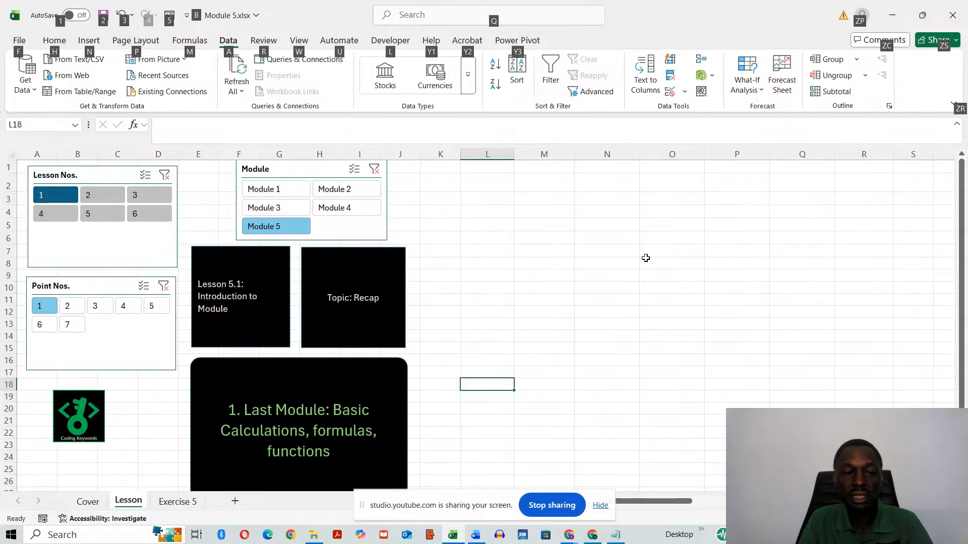
left_click(596, 314)
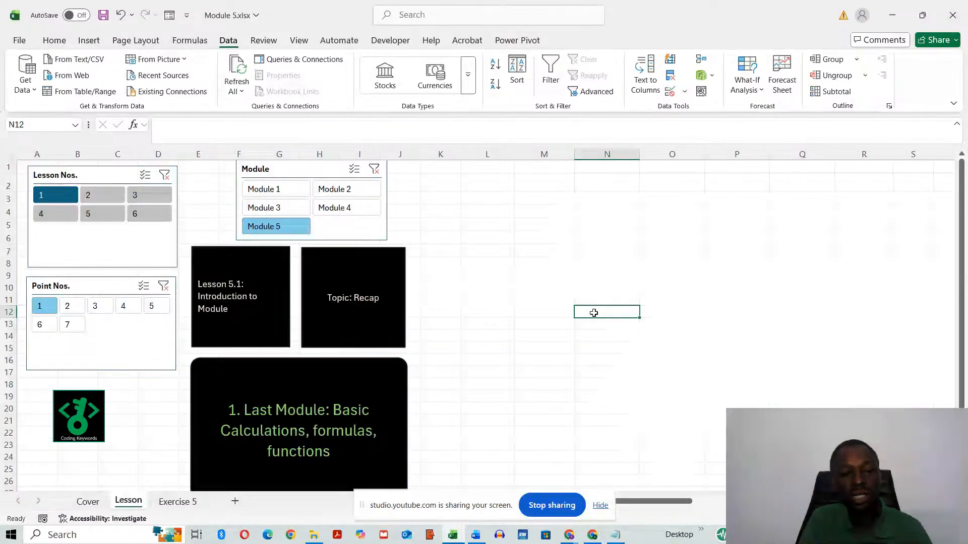
Step: Go through points 2 to 7 of Lesson 1 in Module 5 one at a time
left_click(70, 306)
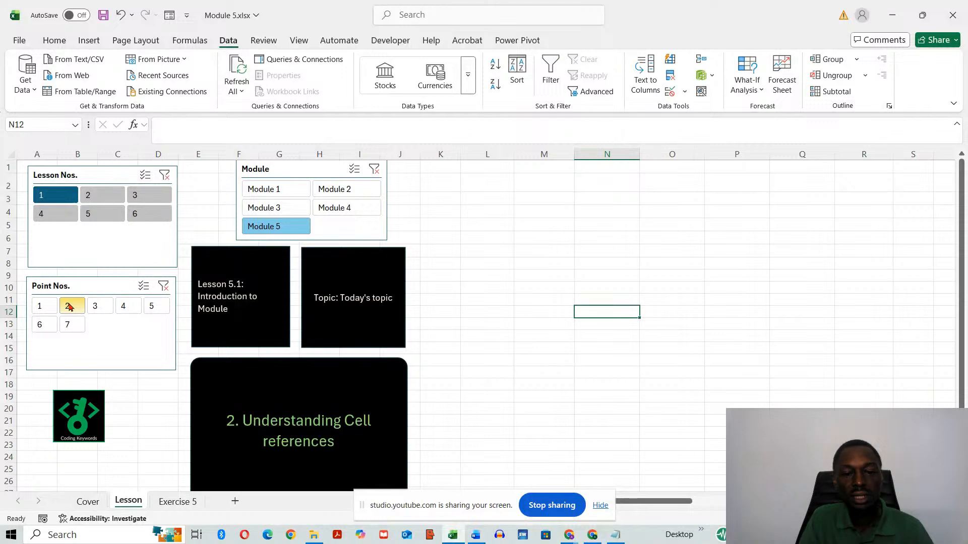
left_click(97, 309)
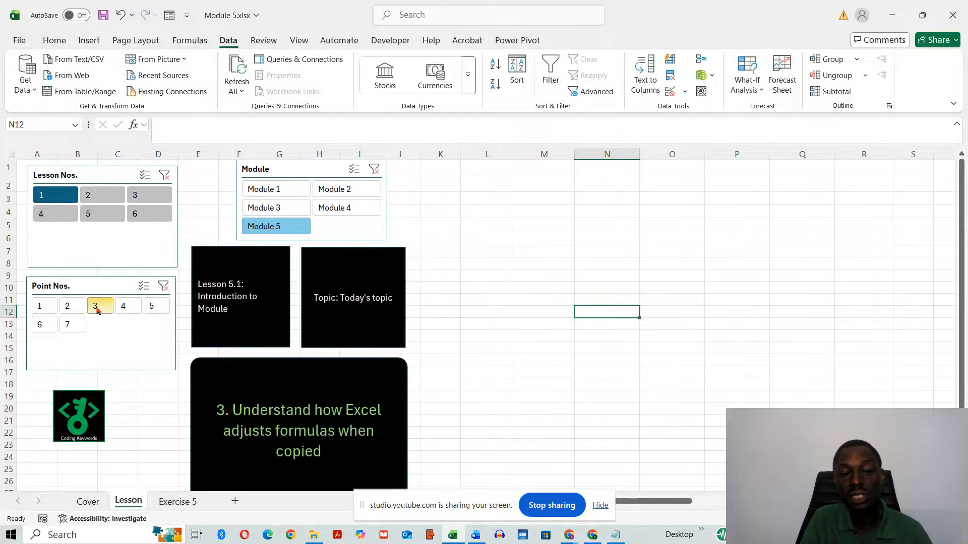
left_click(127, 313)
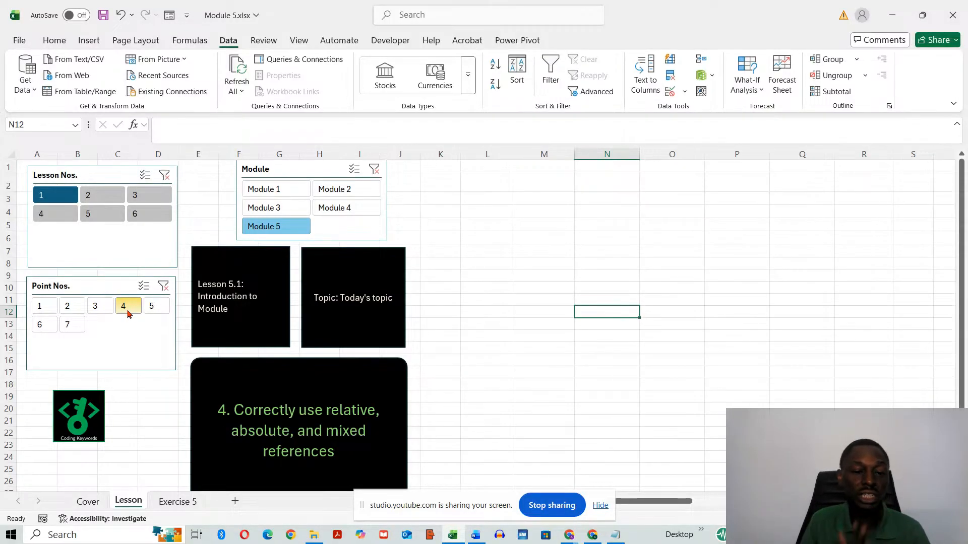
left_click(157, 308)
left_click(42, 328)
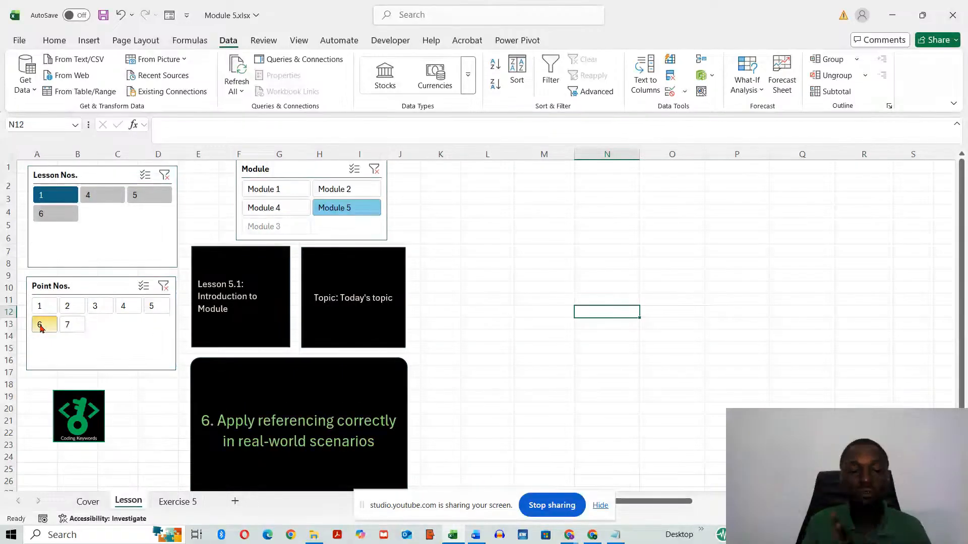
left_click(71, 329)
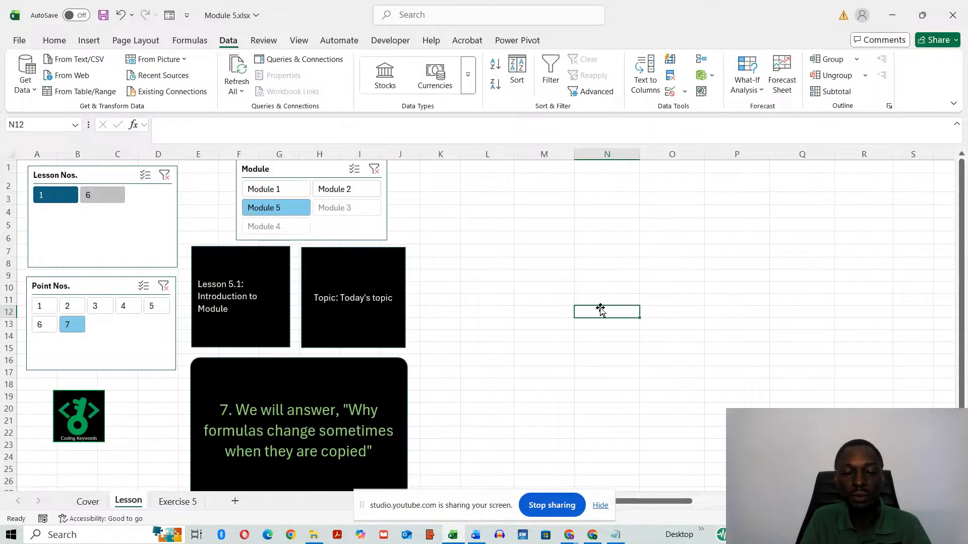
key("alt+Tab")
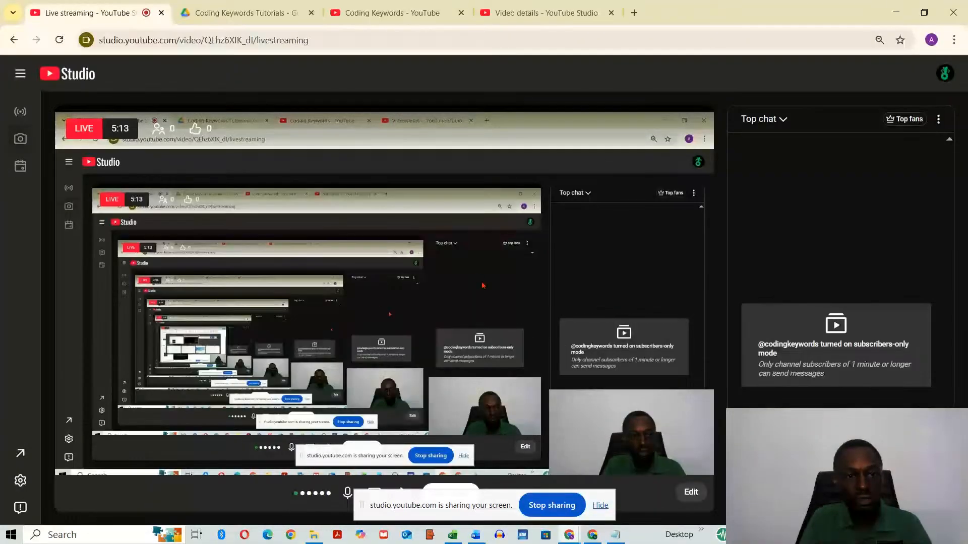
key("alt+Tab")
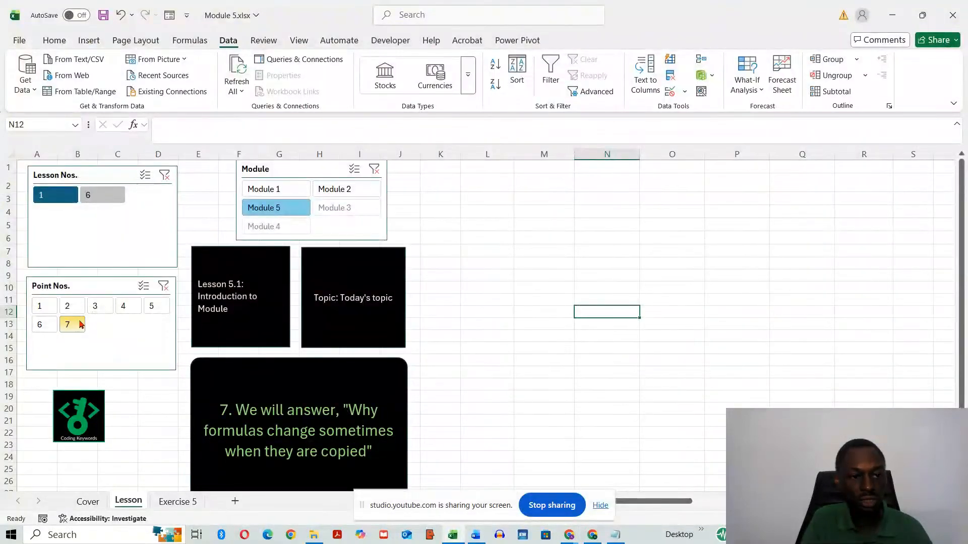
Step: Return to point 1, switch to Lesson 2 and go through its points up to point 4
left_click(40, 308)
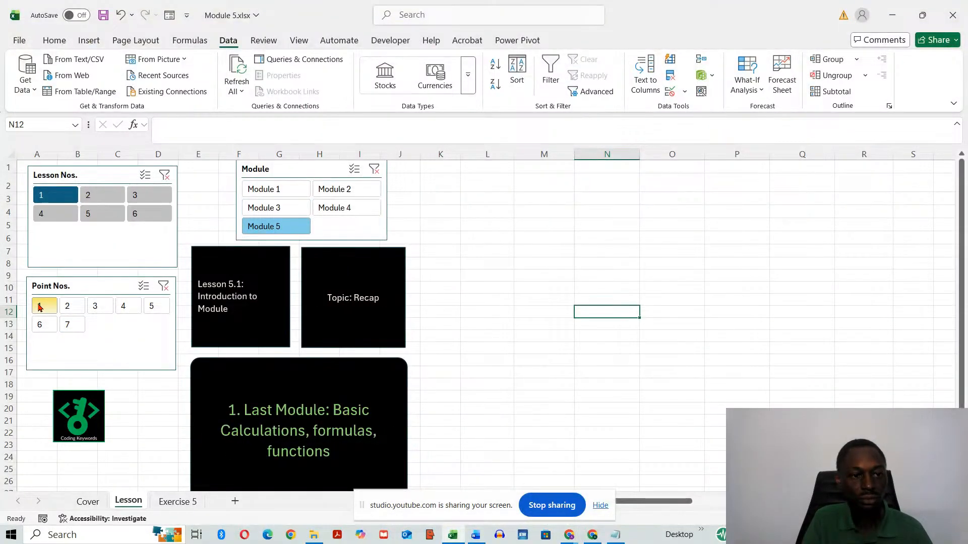
left_click(101, 196)
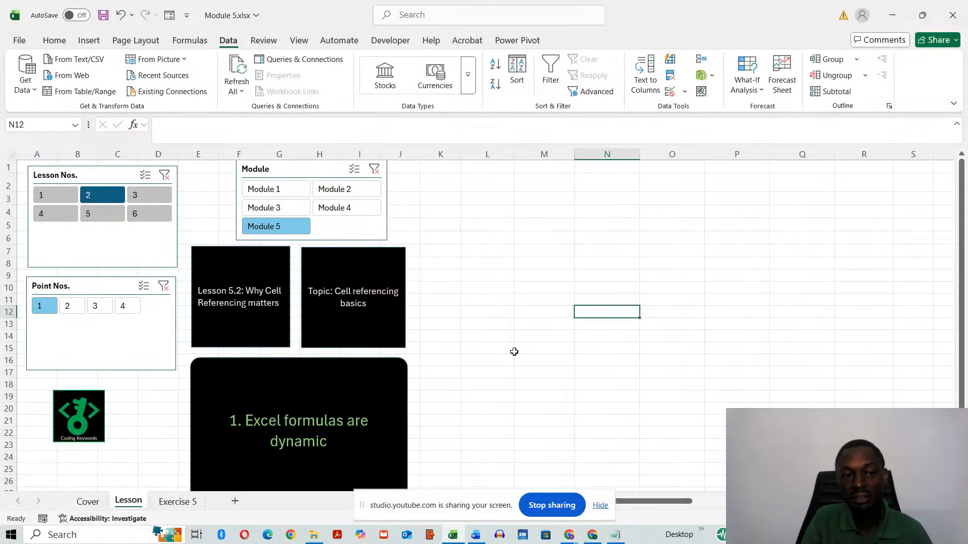
left_click(68, 308)
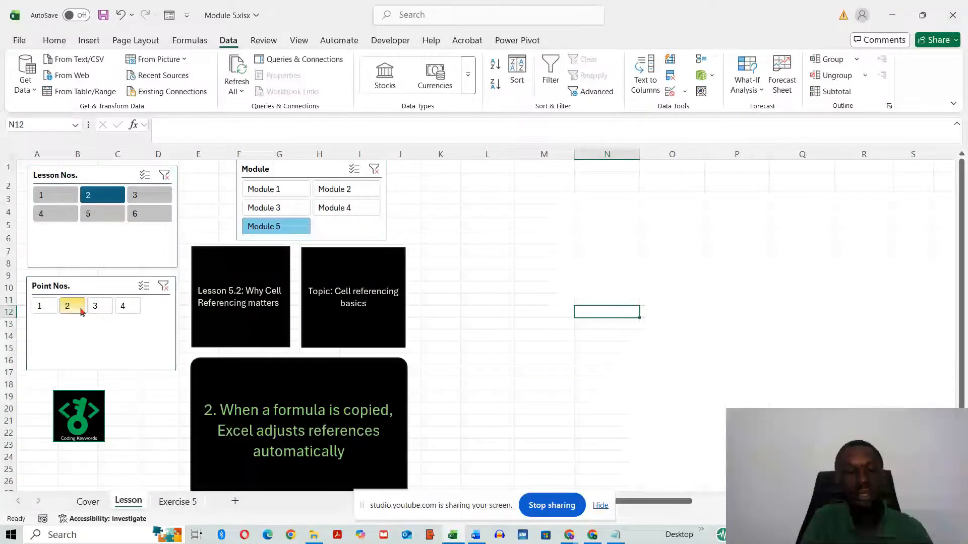
left_click(96, 311)
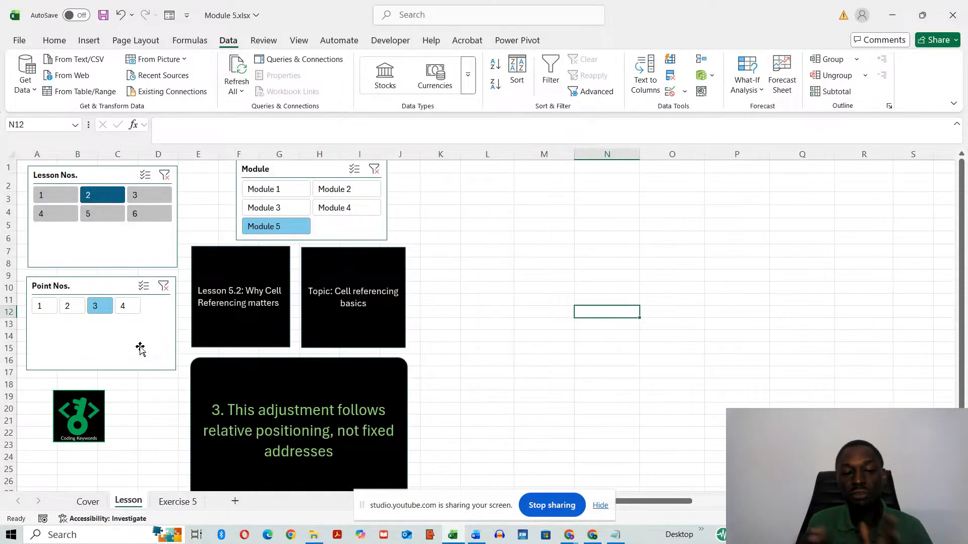
left_click(124, 306)
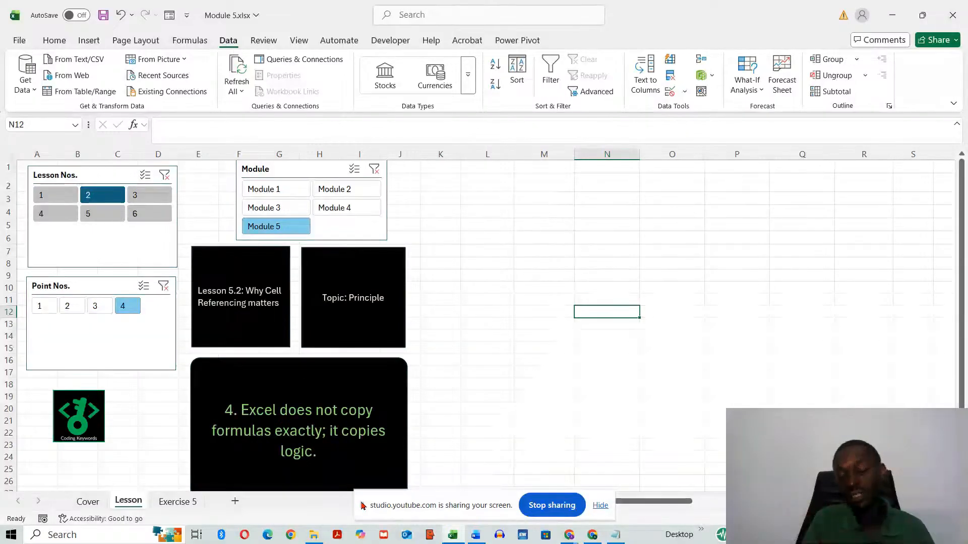
Step: Filter the lesson display to point 1 of Lesson 3
left_click(44, 305)
left_click(145, 195)
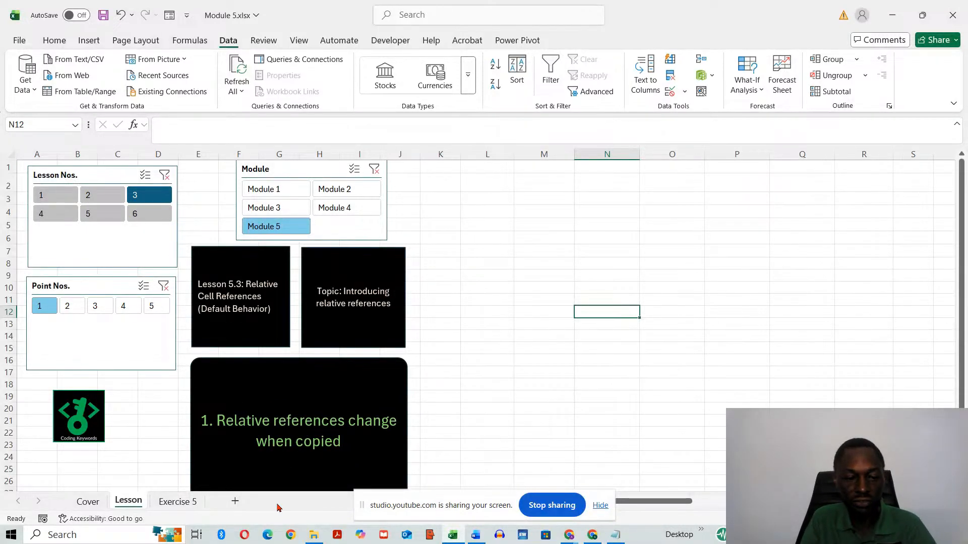
Step: Copy the Dataset 5A range A1:C6, without the commission column, from the Exercise 5 sheet
left_click(178, 502)
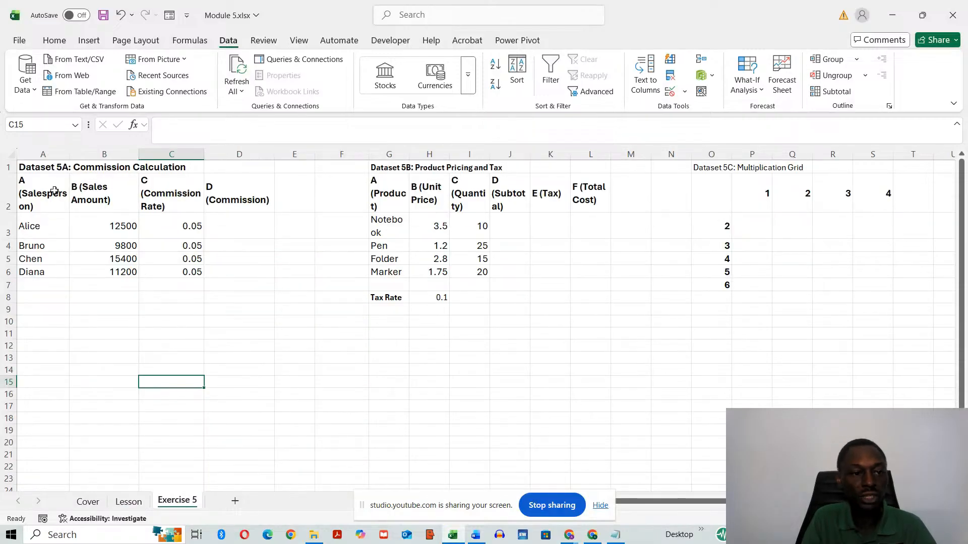
mouse_move(39, 169)
left_mouse_down()
mouse_move(196, 295)
mouse_move(194, 270)
left_mouse_up()
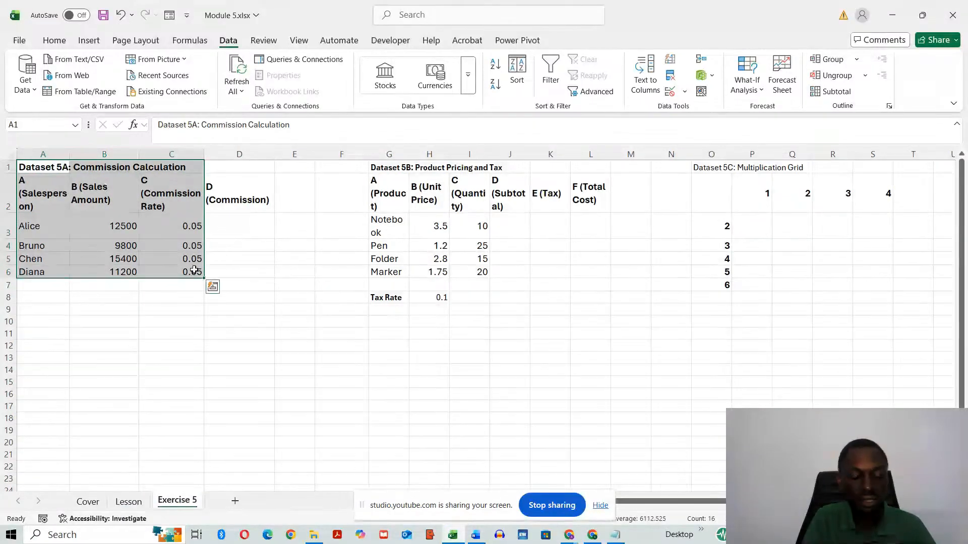
key("ctrl+c")
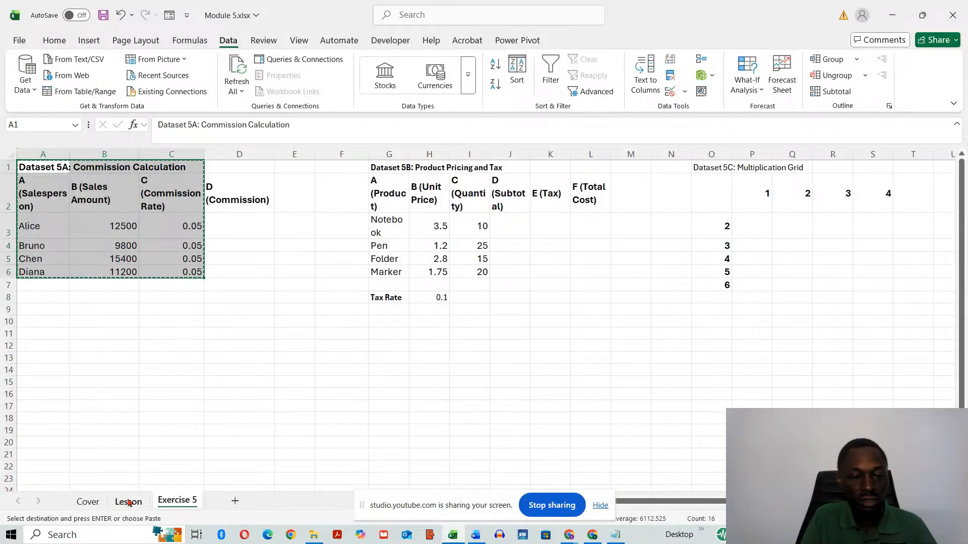
Step: On the Lesson sheet, widen columns L, M and N and paste the copied Dataset 5A range at cell L1
left_click(128, 502)
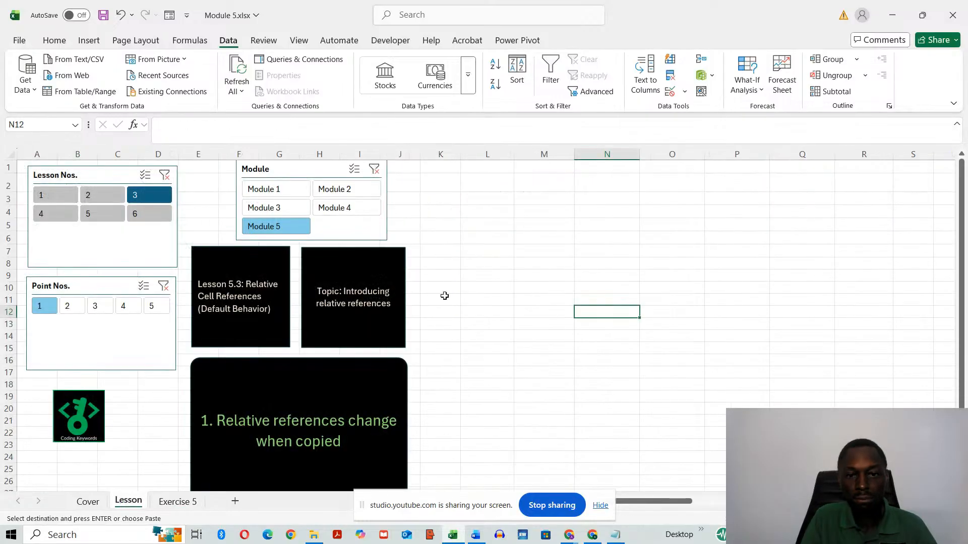
left_click(497, 182)
left_click(505, 166)
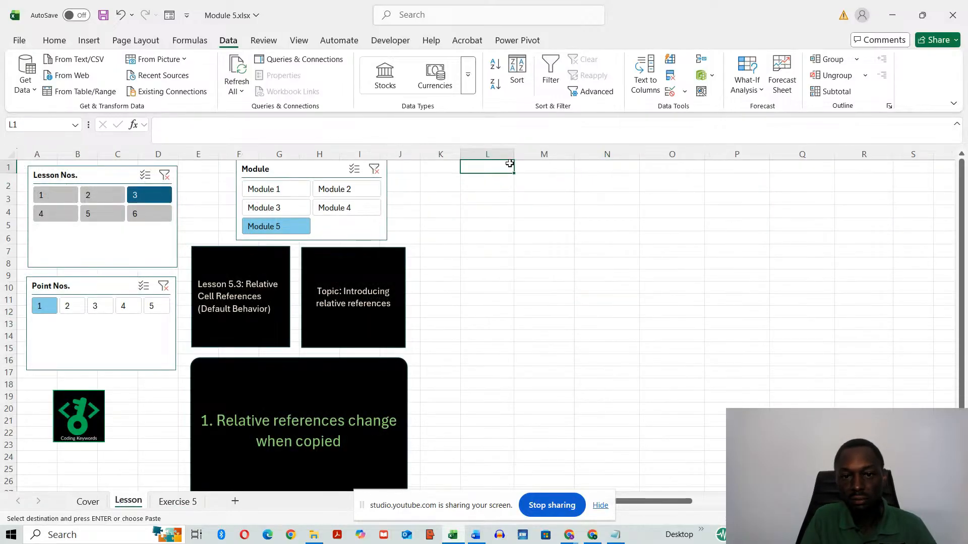
left_click_drag(512, 154, 558, 151)
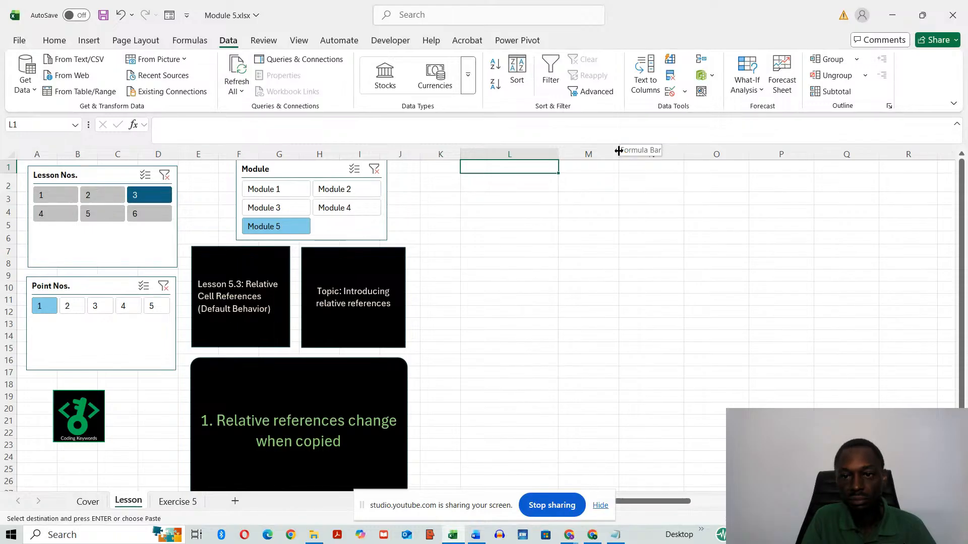
left_click_drag(619, 151, 663, 151)
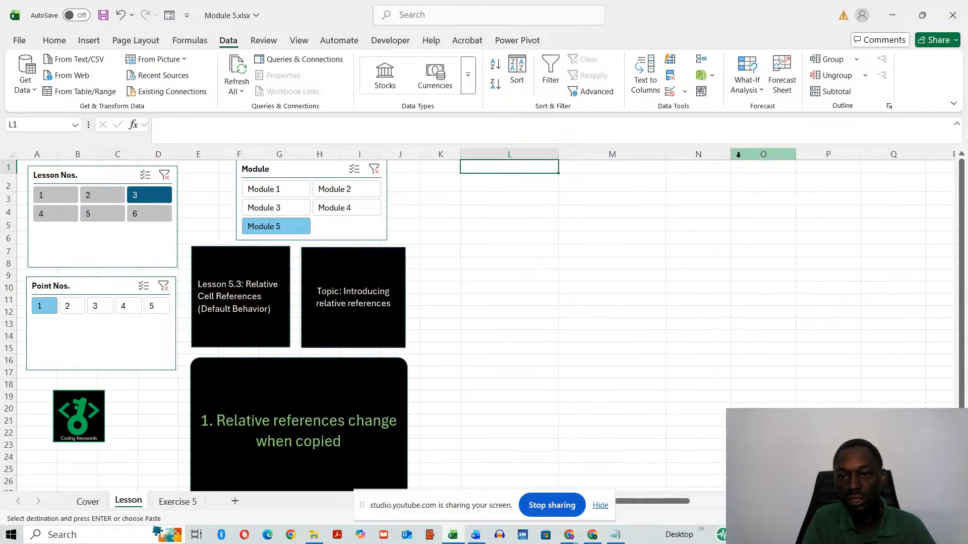
left_click_drag(731, 155, 774, 155)
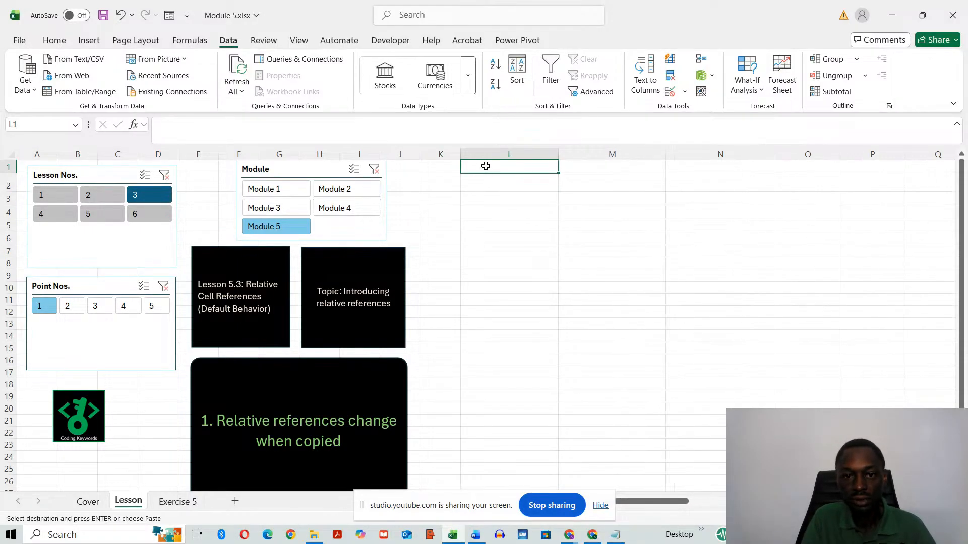
key("ctrl+v")
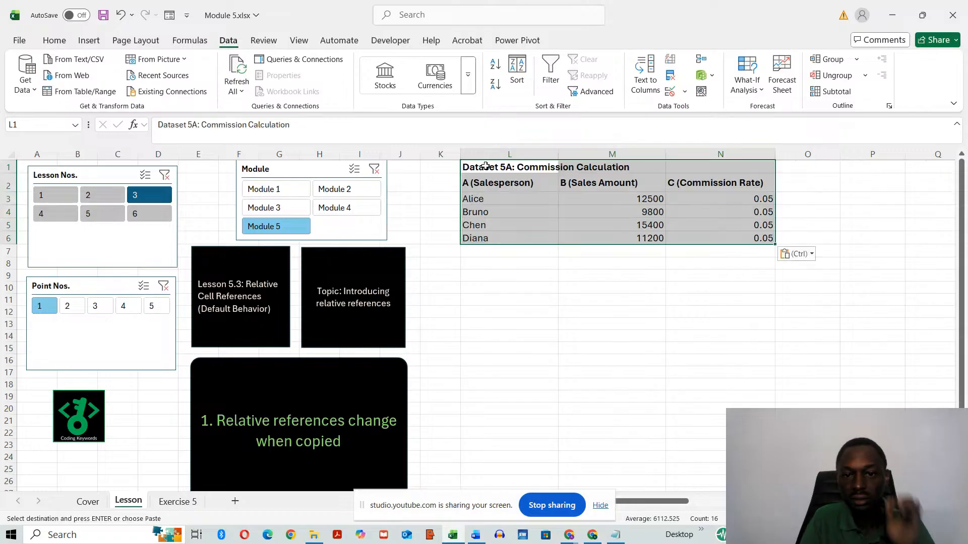
left_click(643, 345)
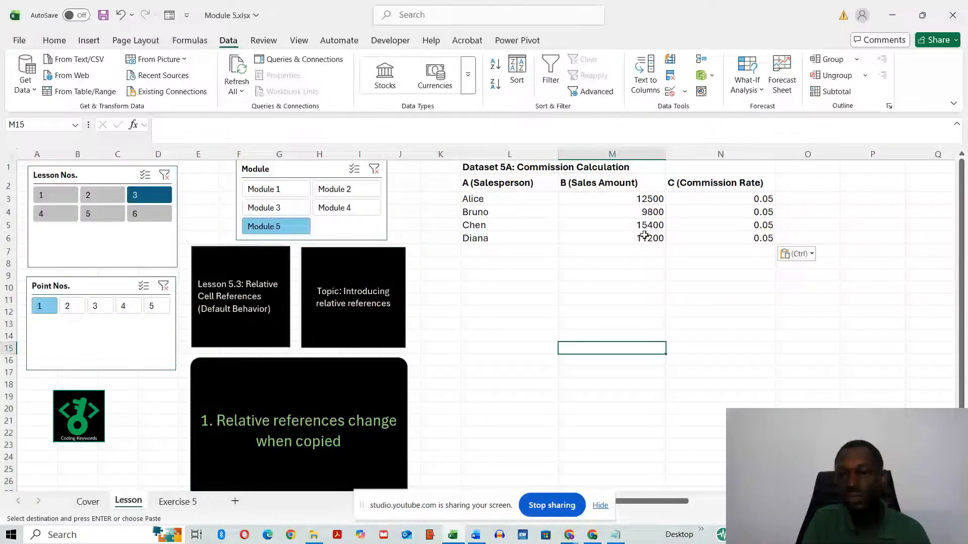
Step: Enter the header "D(Commission)" in cell O2 and widen column O so the header fits on one line
left_click(805, 186)
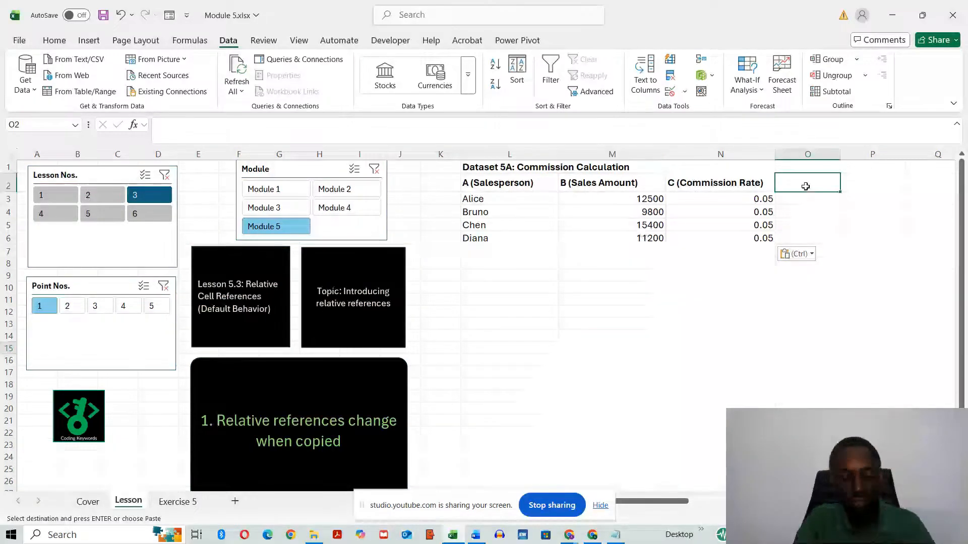
type("Commi")
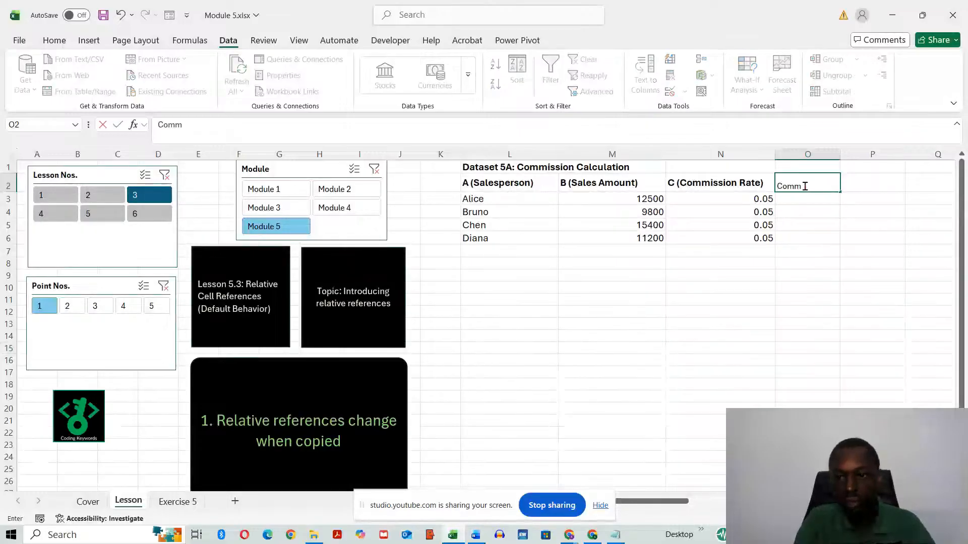
key("BackSpace")
key("BackSpace")
key("BackSpace")
key("BackSpace")
key("BackSpace")
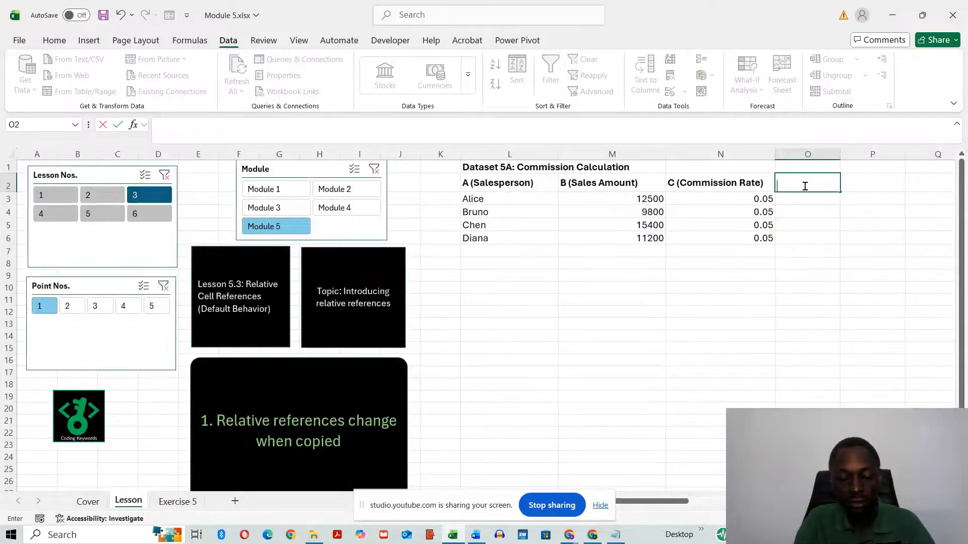
type("D(Co")
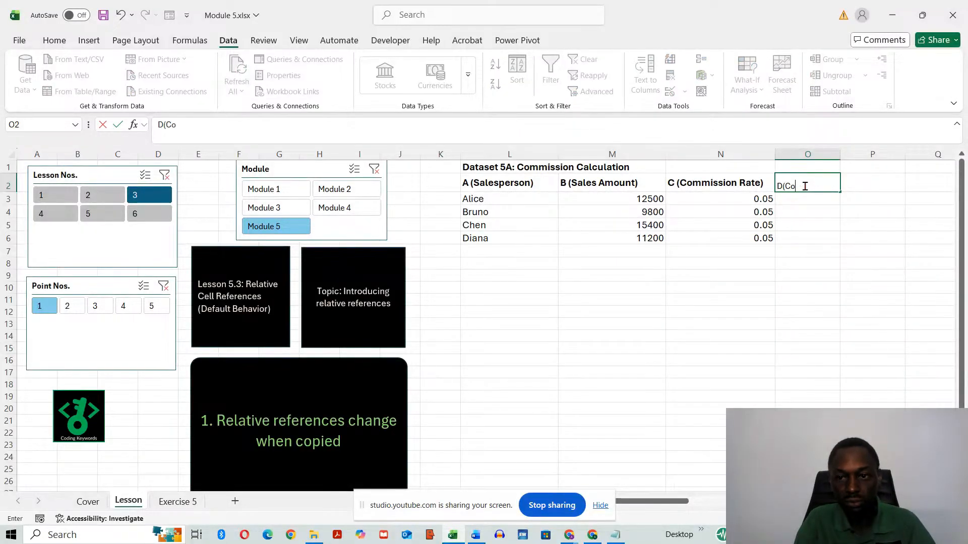
type("mmission)")
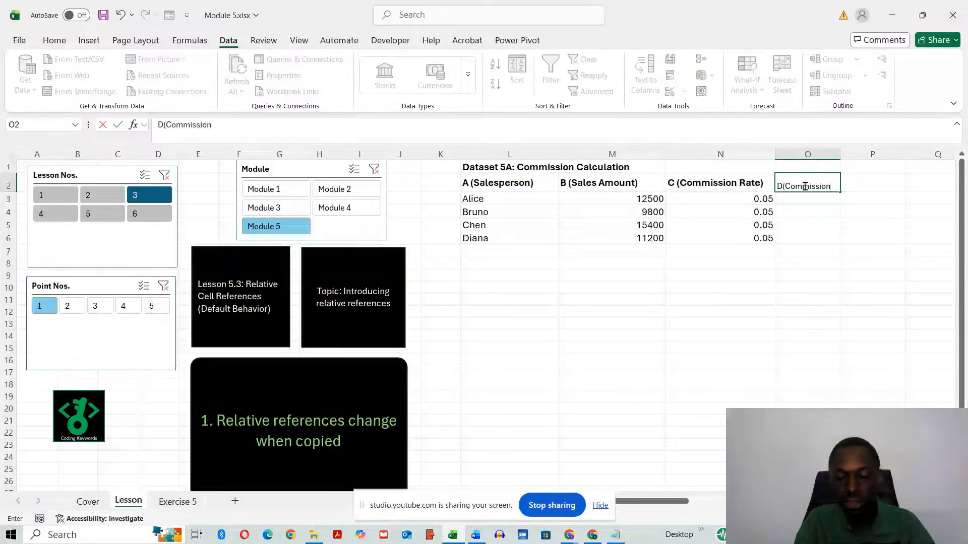
left_click(830, 301)
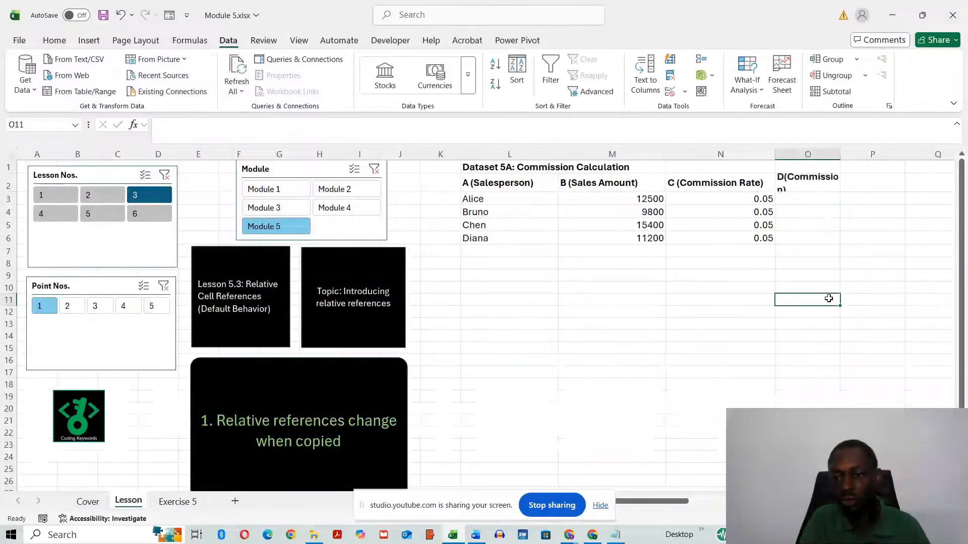
left_click_drag(841, 153, 863, 153)
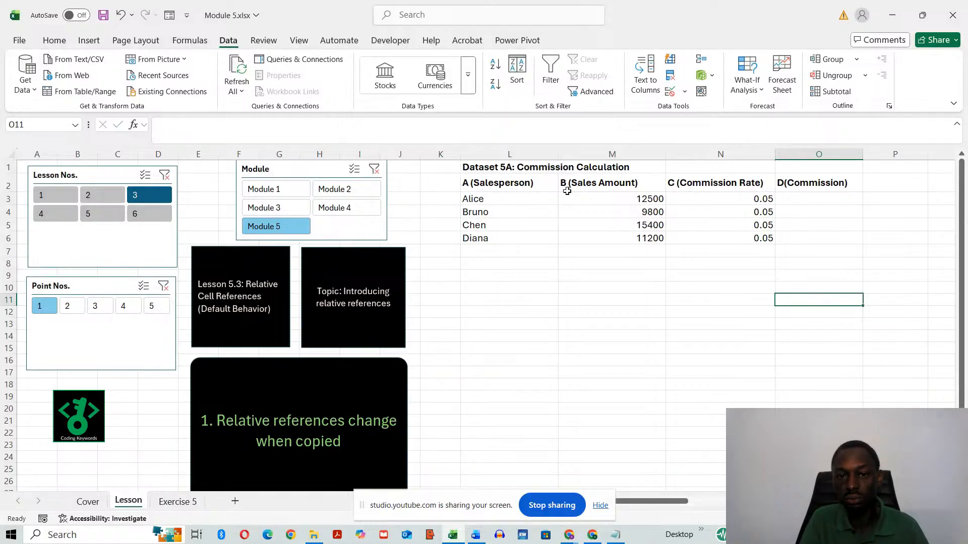
Step: Narrow column L to fit its header on one line and enter the commission formula =M3*N3 in cell O3
left_click_drag(560, 154, 519, 153)
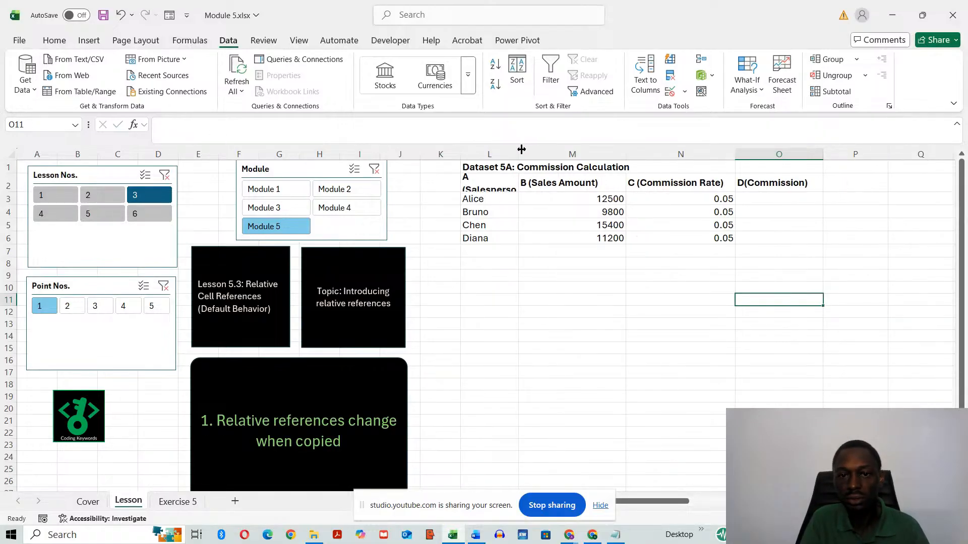
left_click_drag(521, 149, 543, 149)
left_click(814, 201)
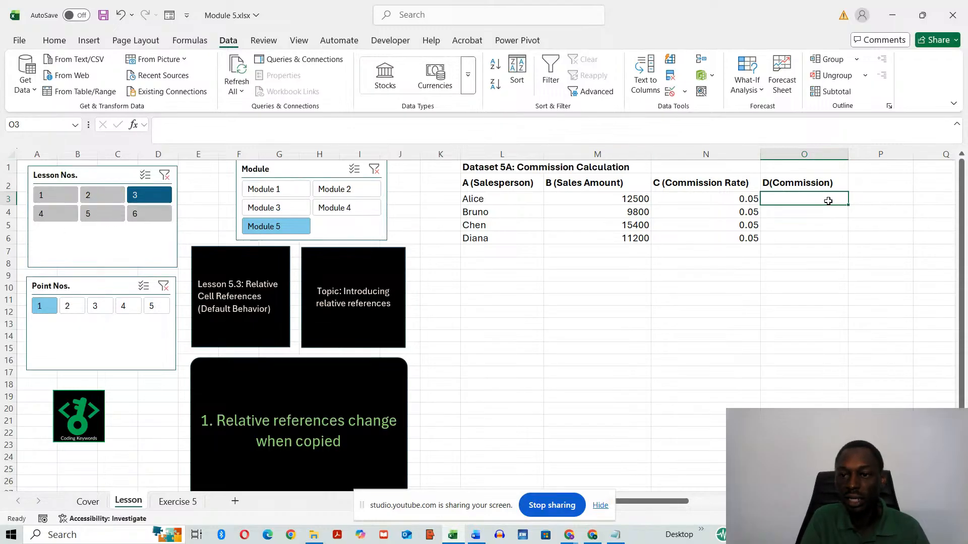
type("=")
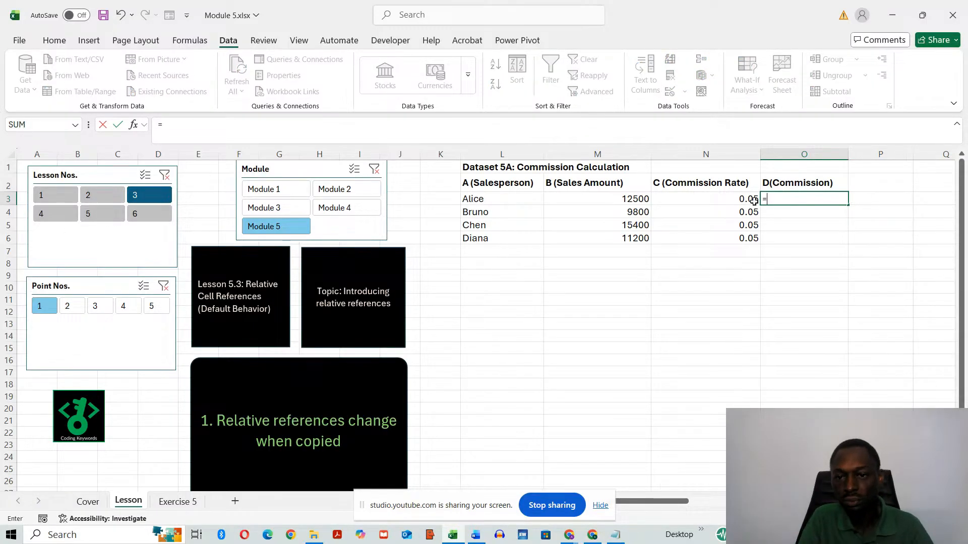
left_click(613, 198)
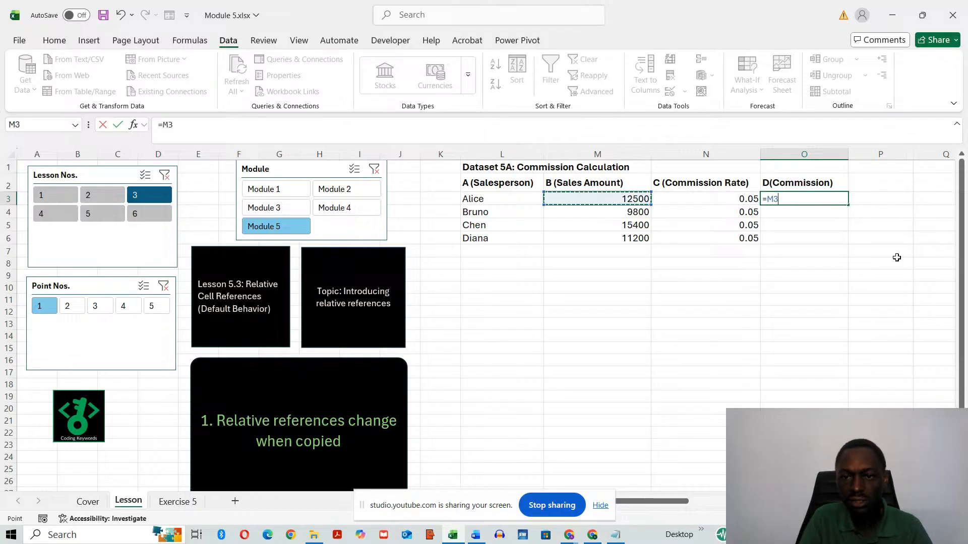
type("*")
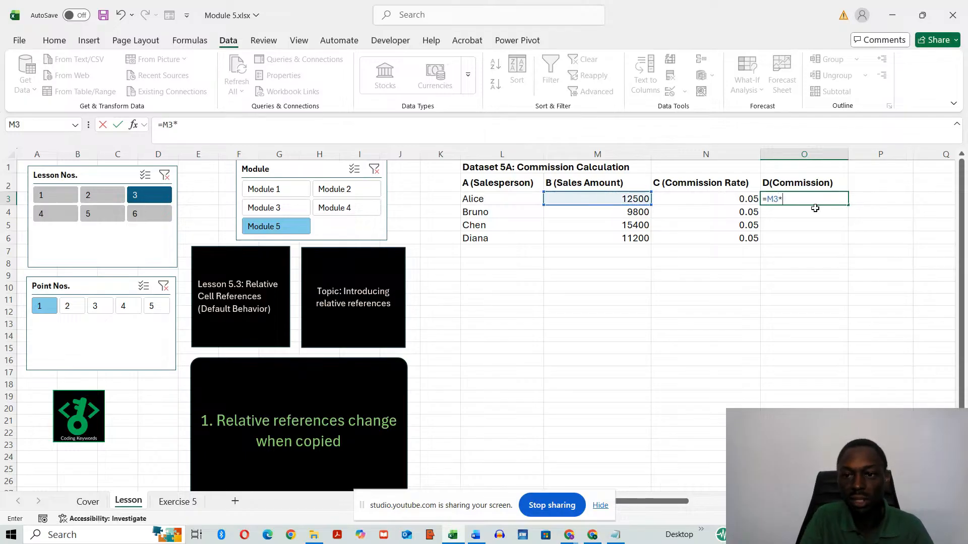
left_click(696, 196)
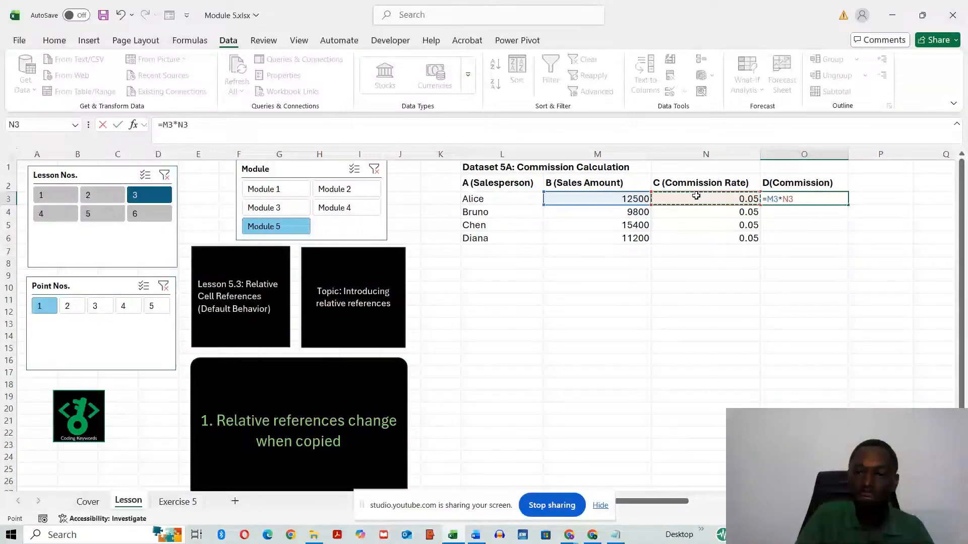
key("Return")
Step: Fill the commission formula from cell O3 down through O6
left_click(807, 198)
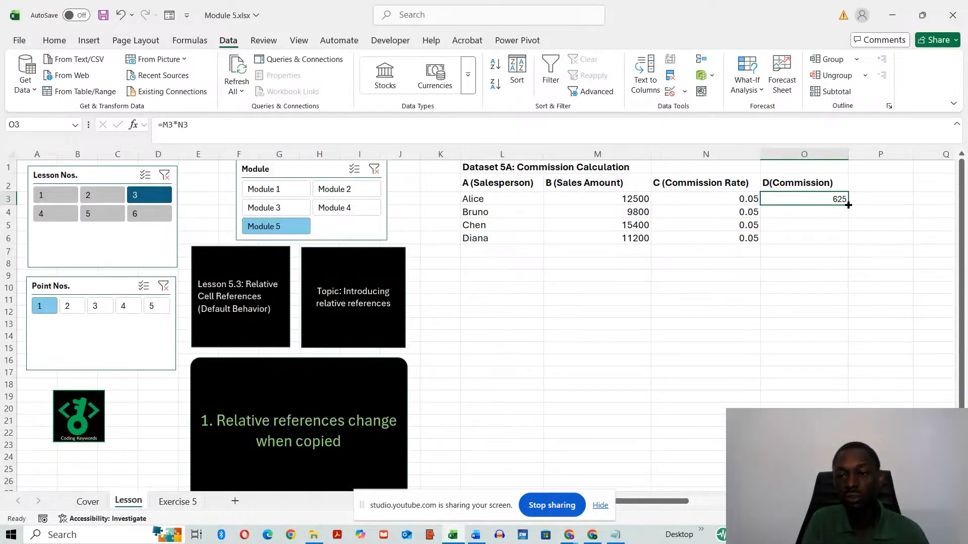
left_click_drag(848, 205, 850, 244)
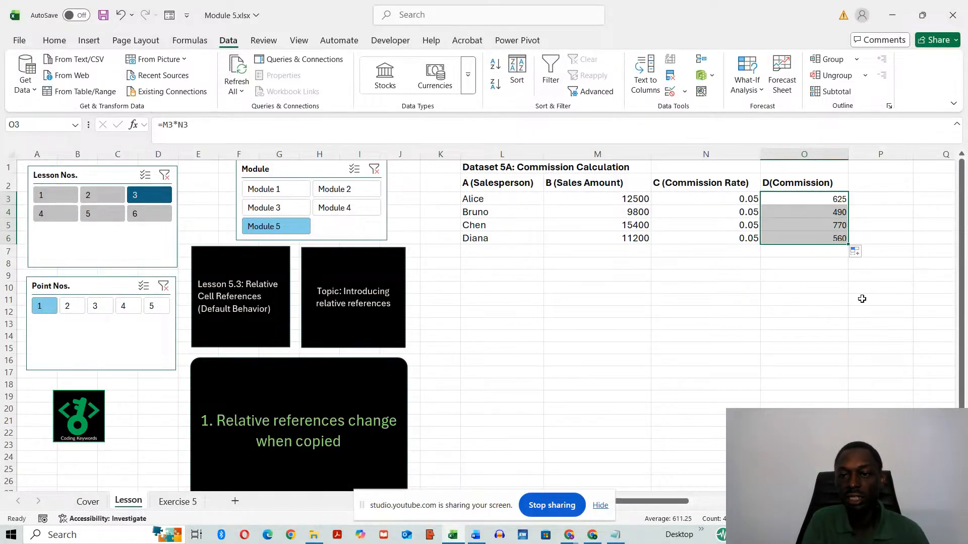
left_click(807, 312)
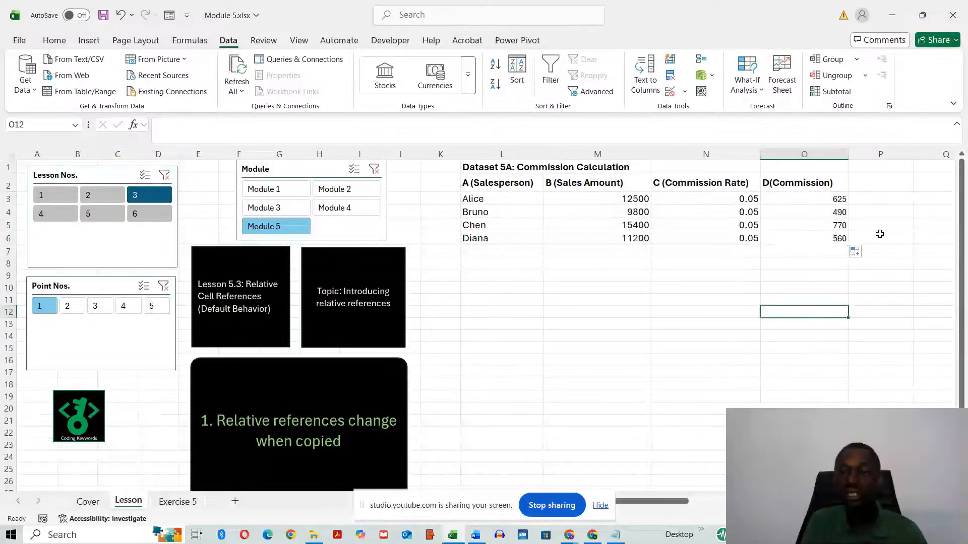
Step: Examine the formulas in cells O3 to O6 to compare how the row references change when copied
left_click(809, 197)
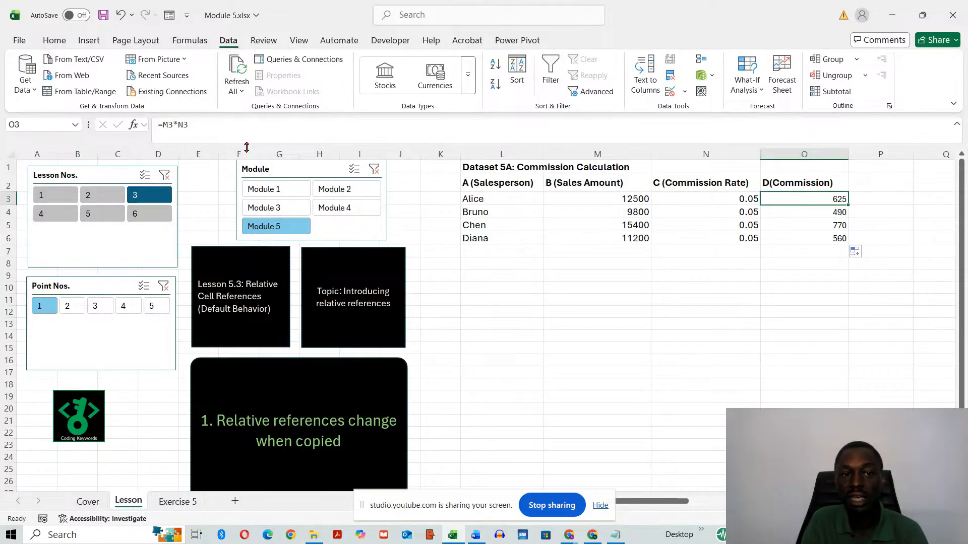
key("Down")
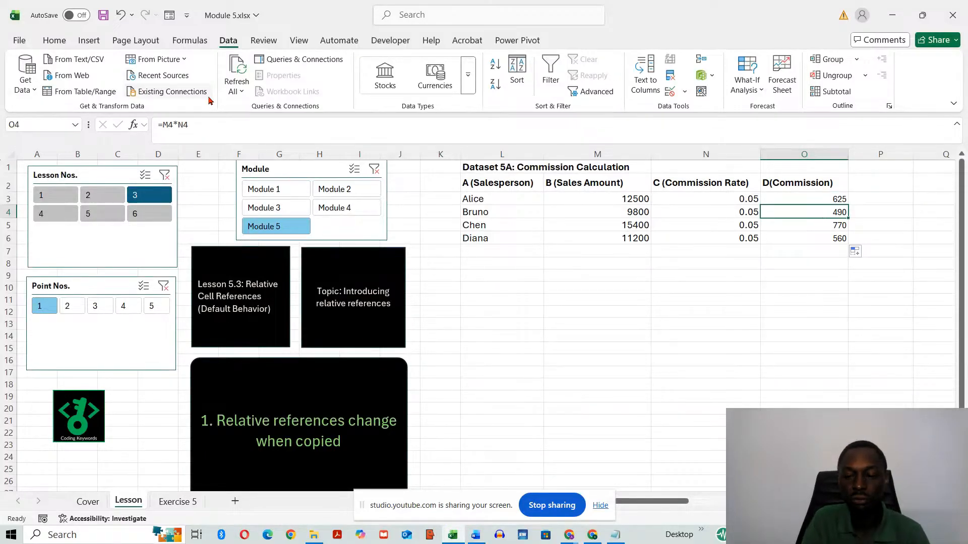
key("Down")
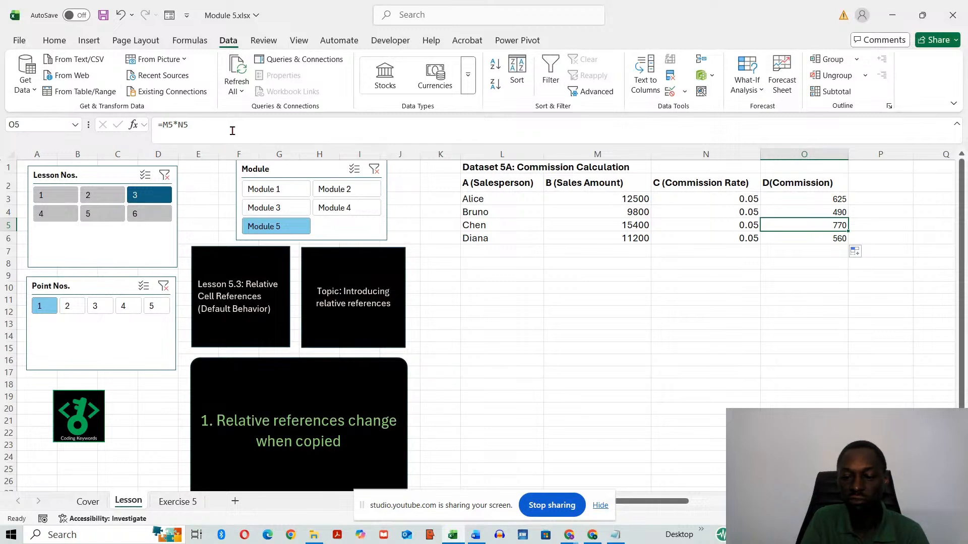
key("Down")
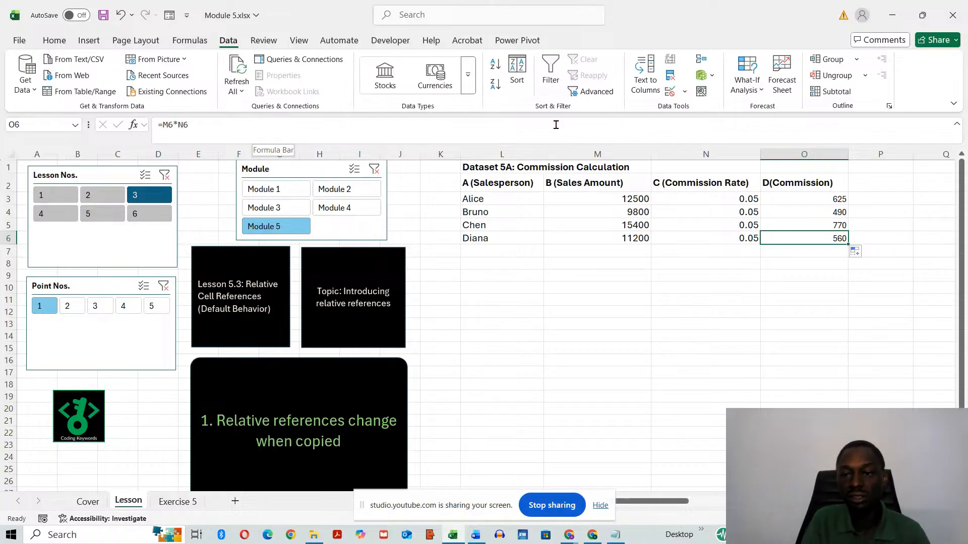
left_click(837, 200)
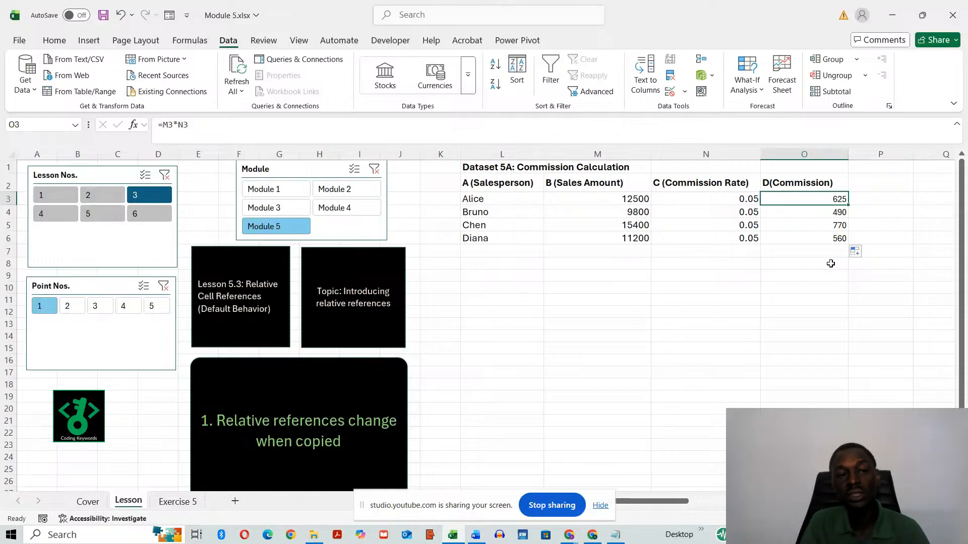
left_click(820, 211)
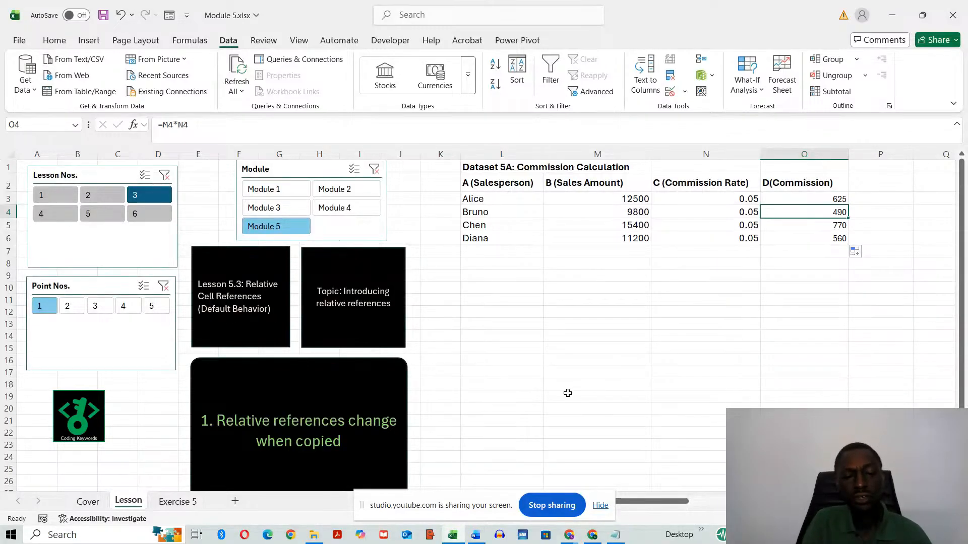
Step: Show points 2, 3, 4 and 5 of Lesson 3 one after another in the lesson display
left_click(72, 309)
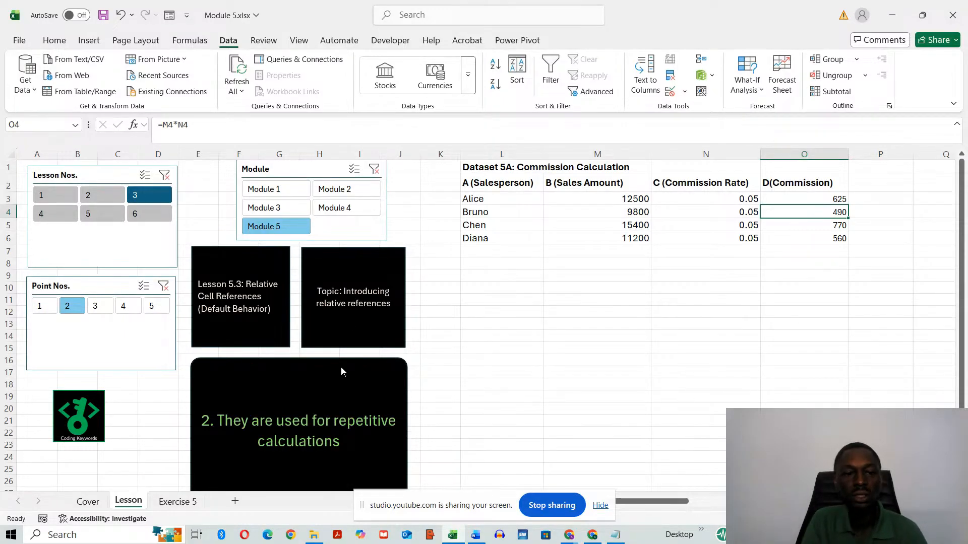
left_click(100, 306)
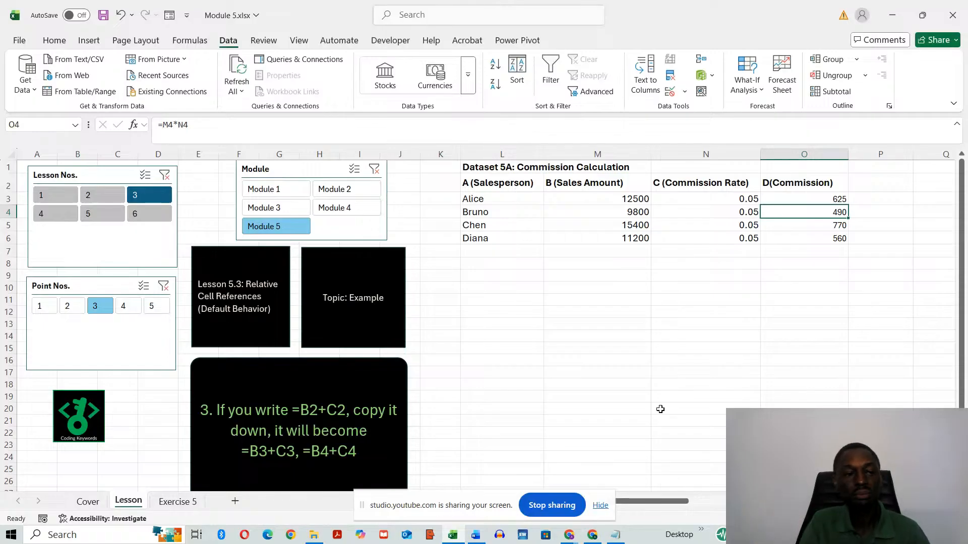
left_click(127, 314)
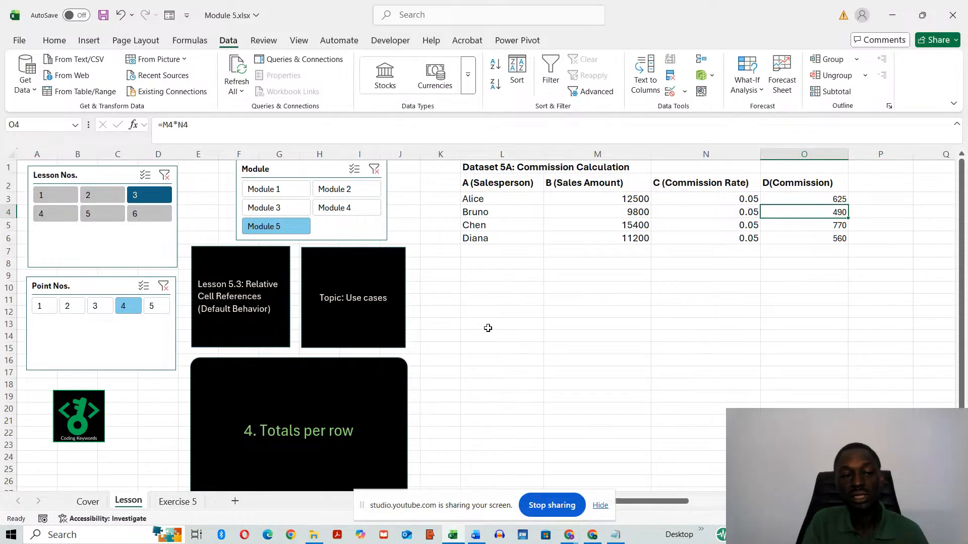
left_click(152, 307)
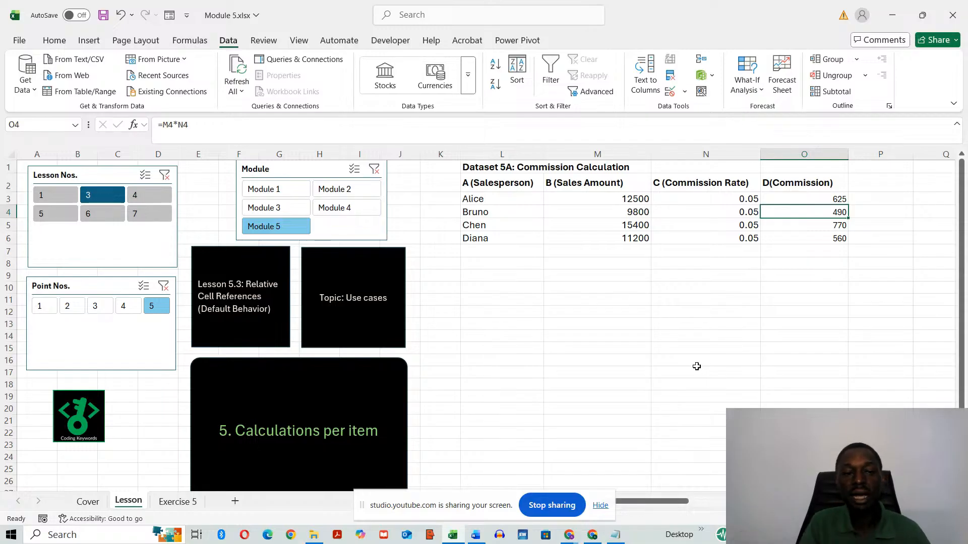
Step: Filter the lesson display to point 1 of Lesson 4
left_click(42, 308)
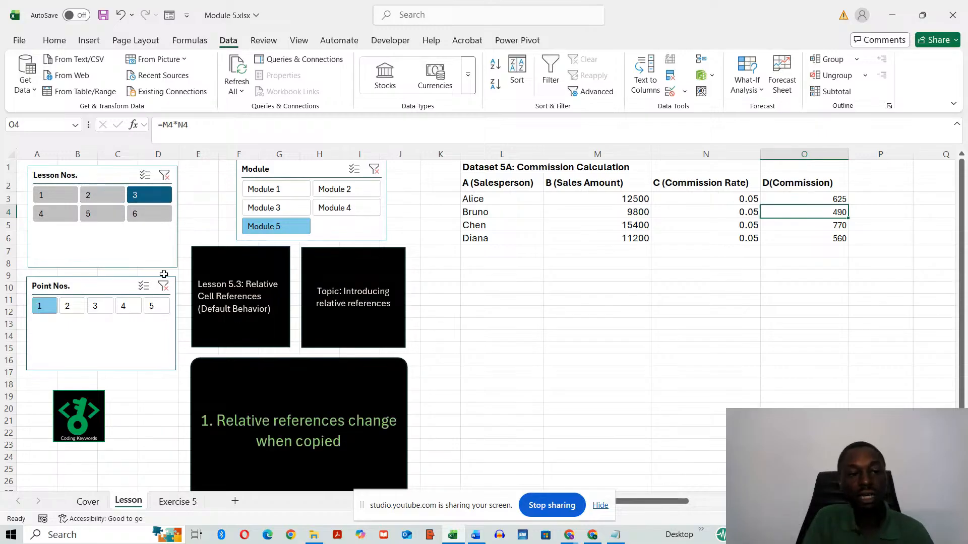
left_click(43, 217)
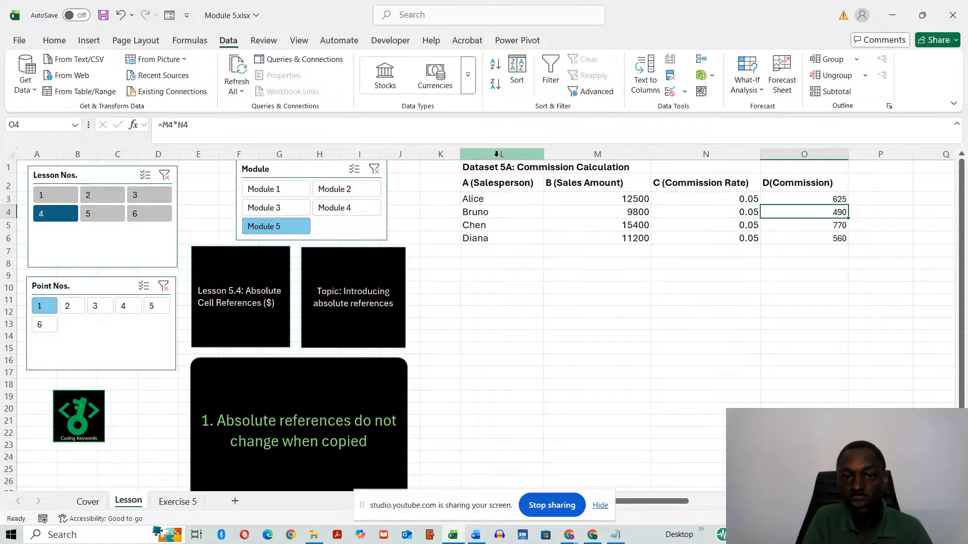
Step: Insert five blank columns at L to P ahead of the Dataset 5A table and widen them equally
left_click_drag(497, 154, 816, 182)
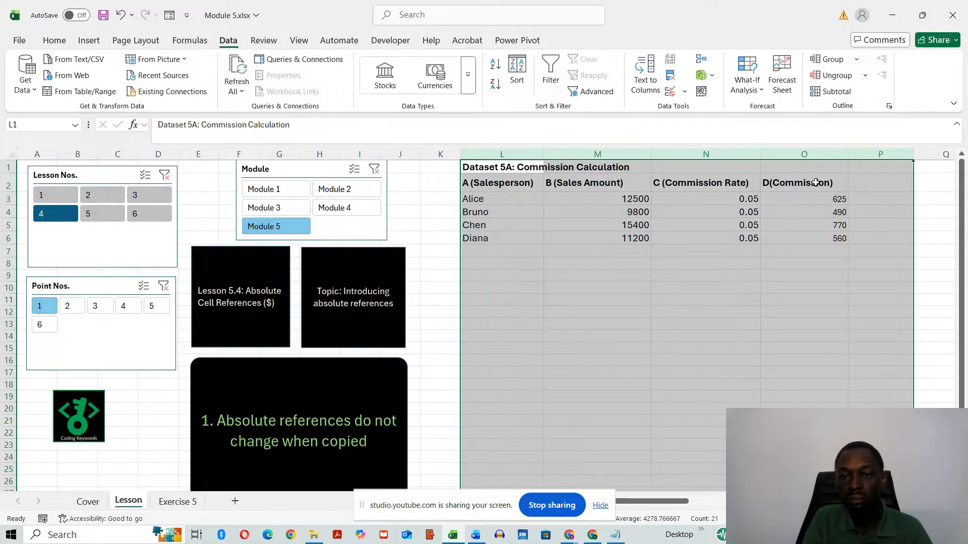
right_click(597, 154)
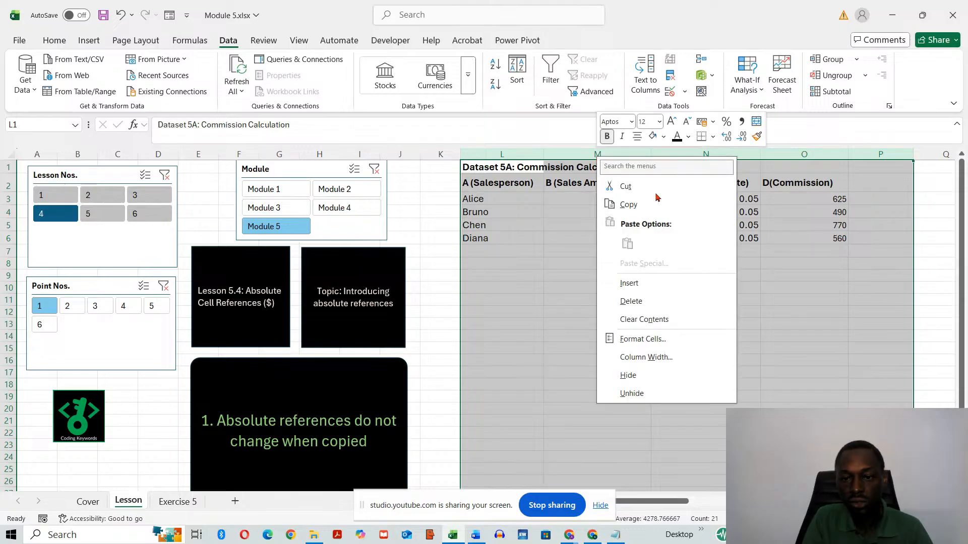
left_click(630, 284)
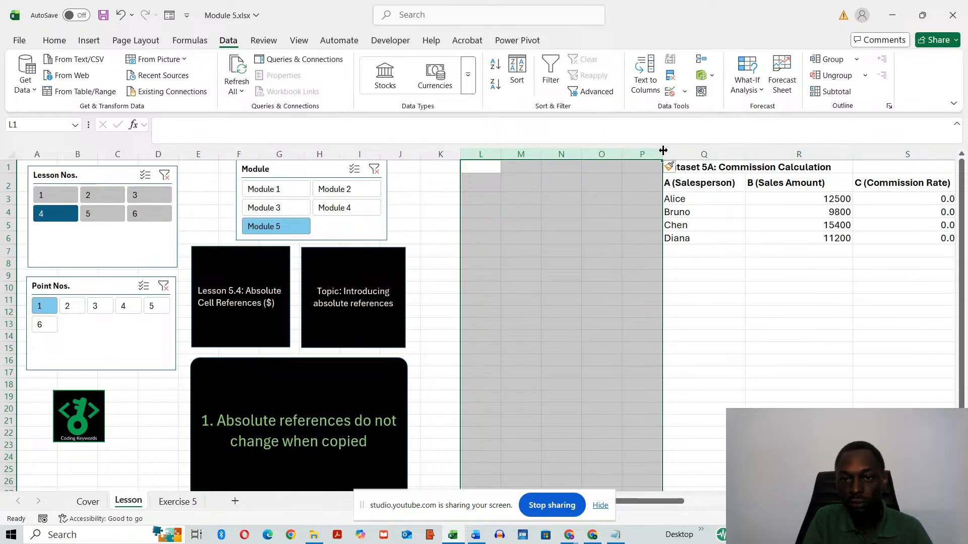
left_click_drag(663, 151, 740, 151)
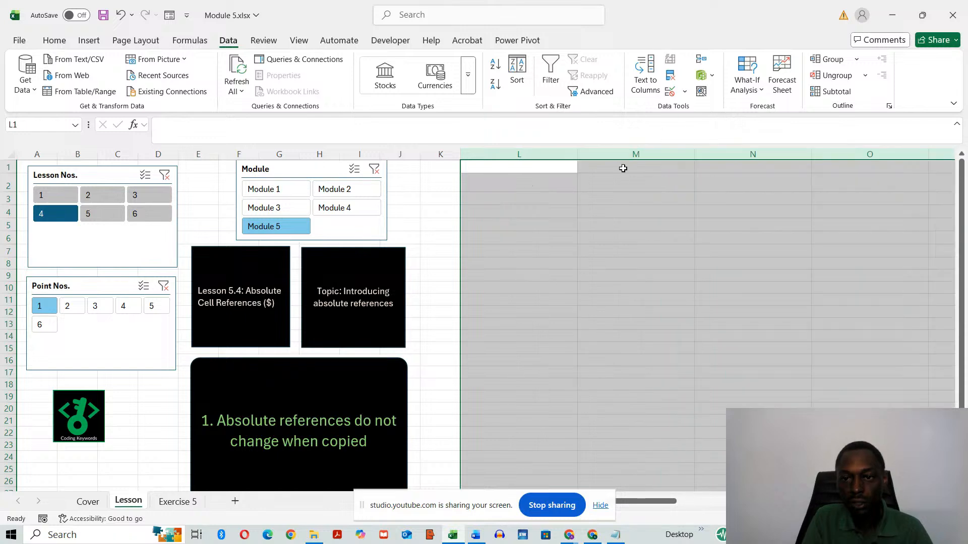
left_click(623, 277)
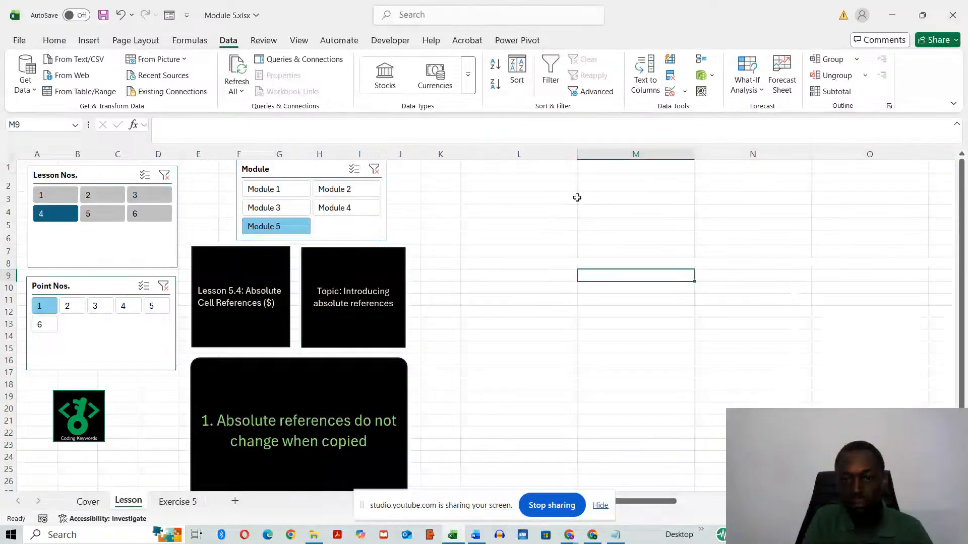
Step: Insert three more blank columns at K to M and widen them equally
left_click_drag(521, 154, 703, 174)
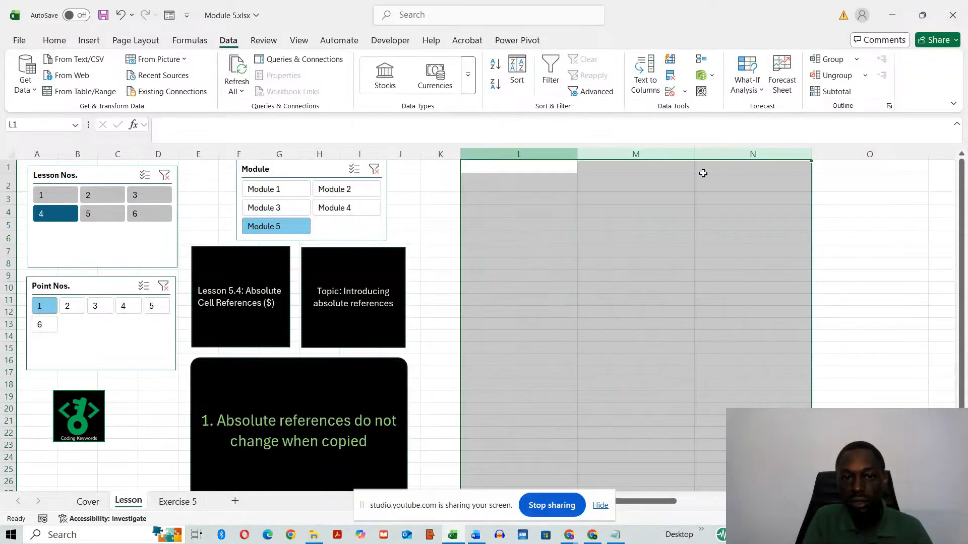
left_click_drag(440, 157, 680, 161)
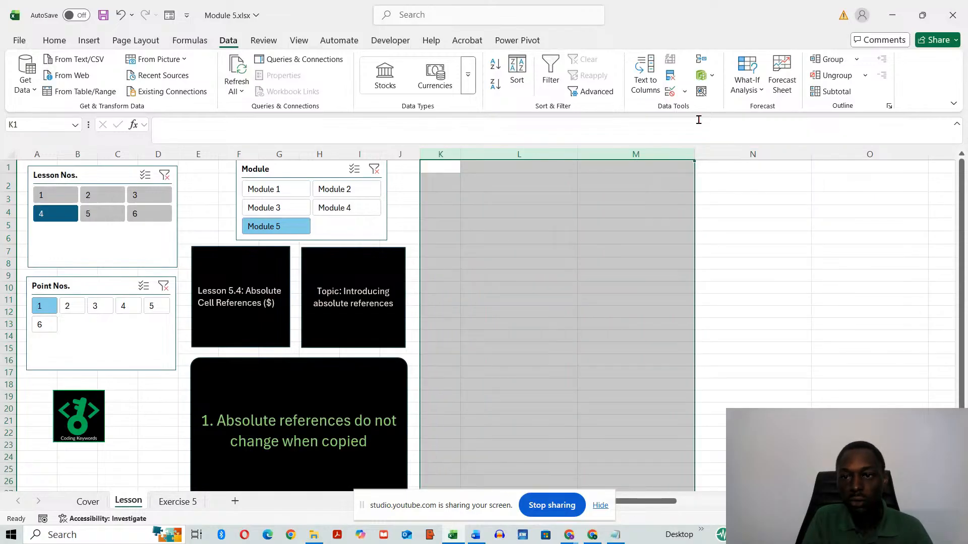
right_click(499, 154)
left_click(533, 281)
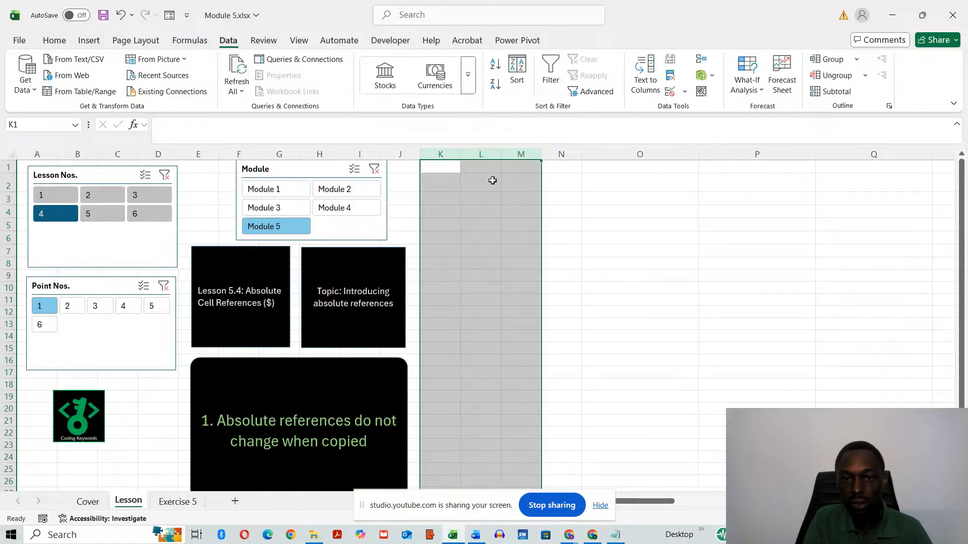
left_click_drag(461, 154, 514, 153)
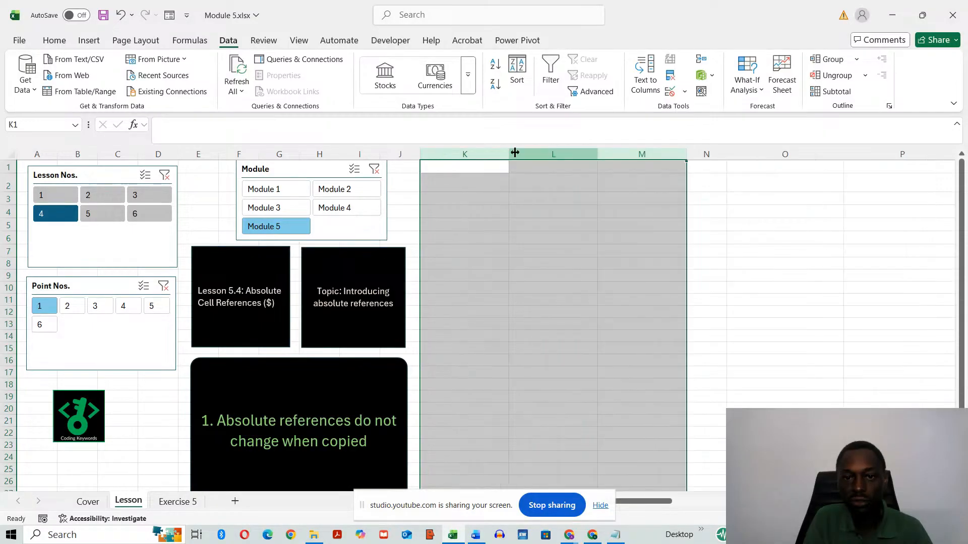
left_click(644, 227)
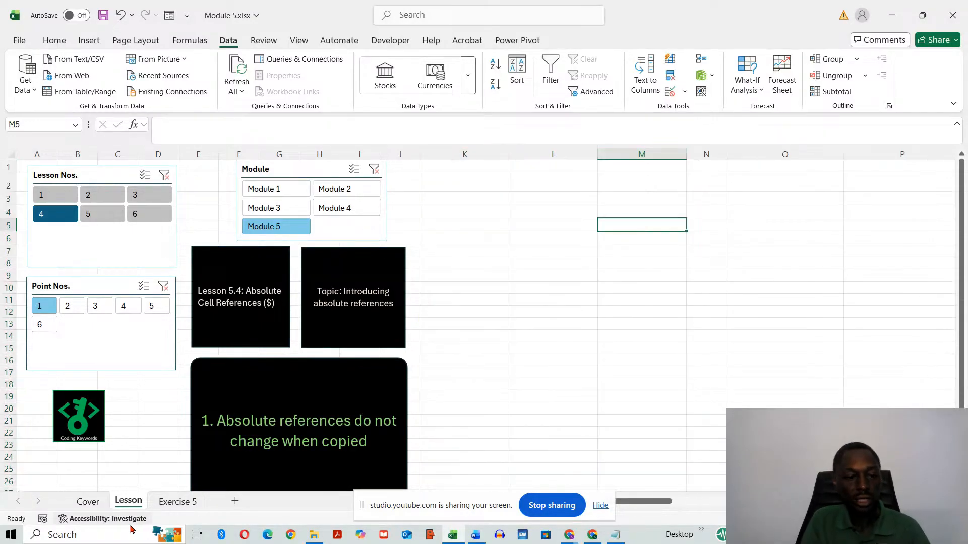
Step: Copy the Dataset 5B range G1:L8, including the tax rate row, from the Exercise 5 sheet and return to the Lesson sheet
left_click(174, 502)
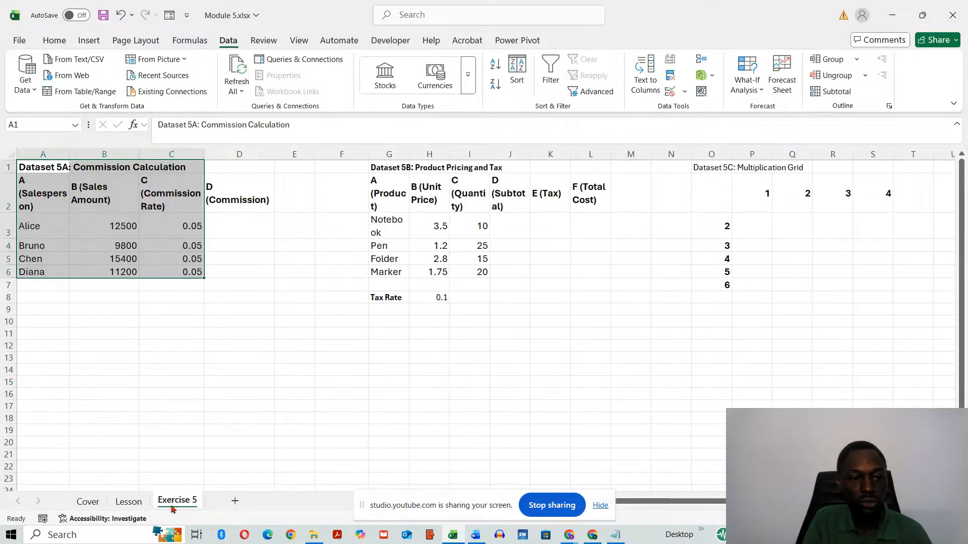
left_click_drag(381, 162, 583, 299)
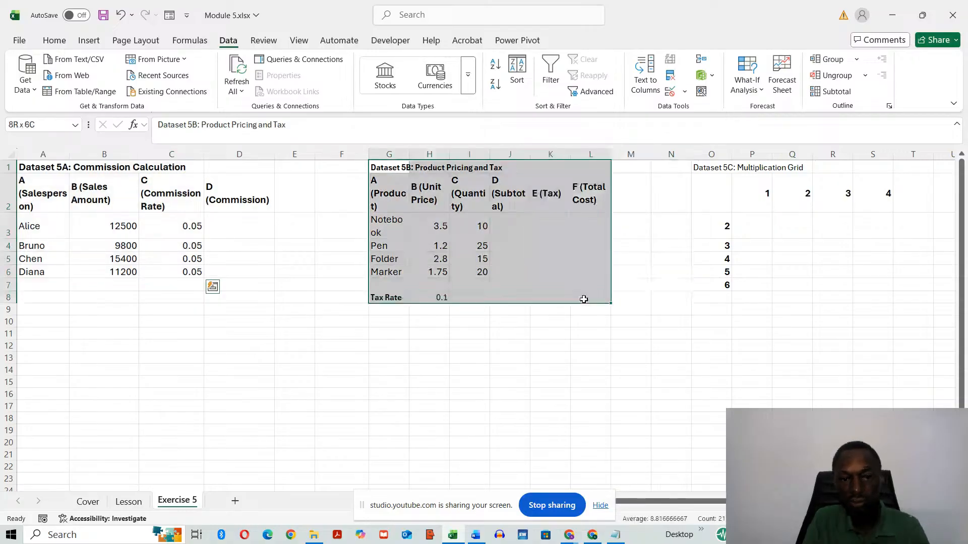
key("ctrl+c")
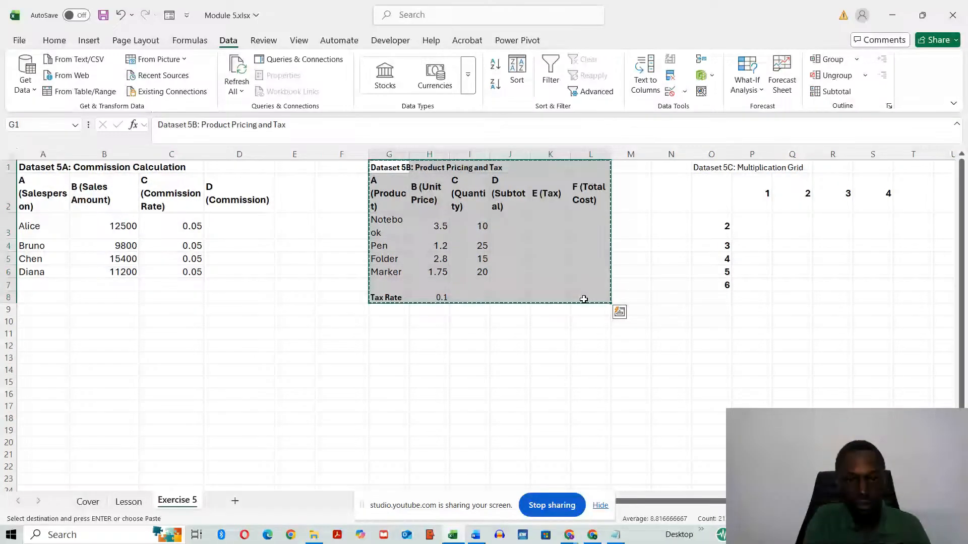
key("ctrl+Page_Up")
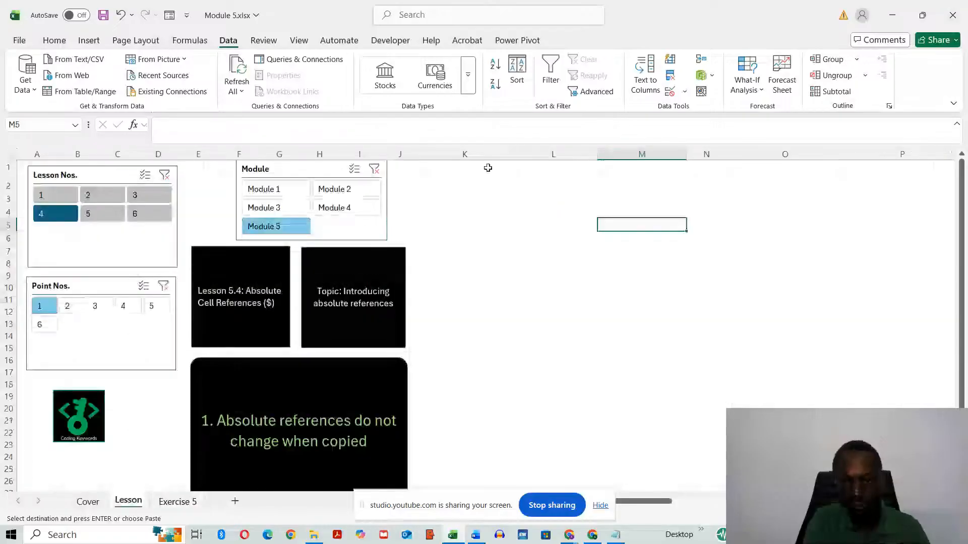
Step: Paste the copied Dataset 5B range at cell L1 and narrow columns M, O and P
left_click(534, 168)
key("Return")
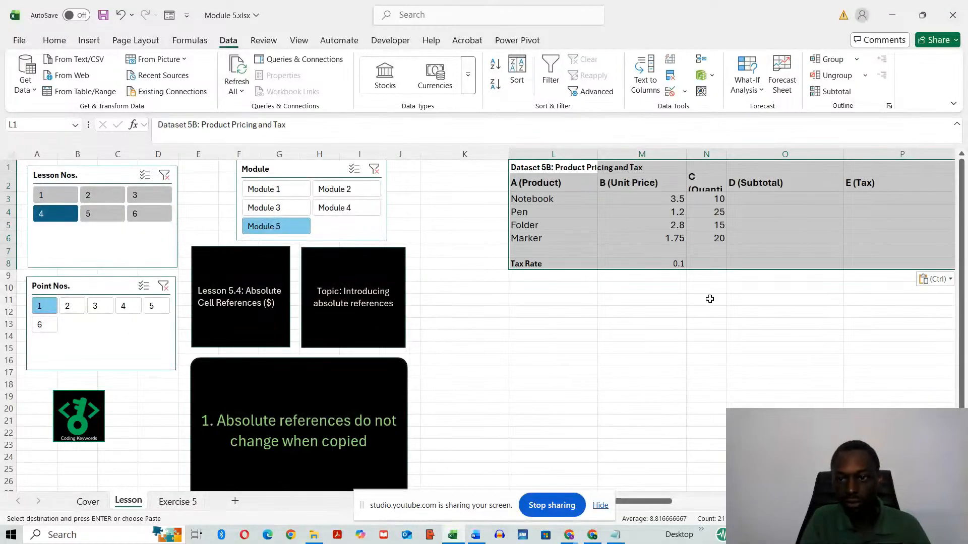
left_click_drag(692, 155, 661, 155)
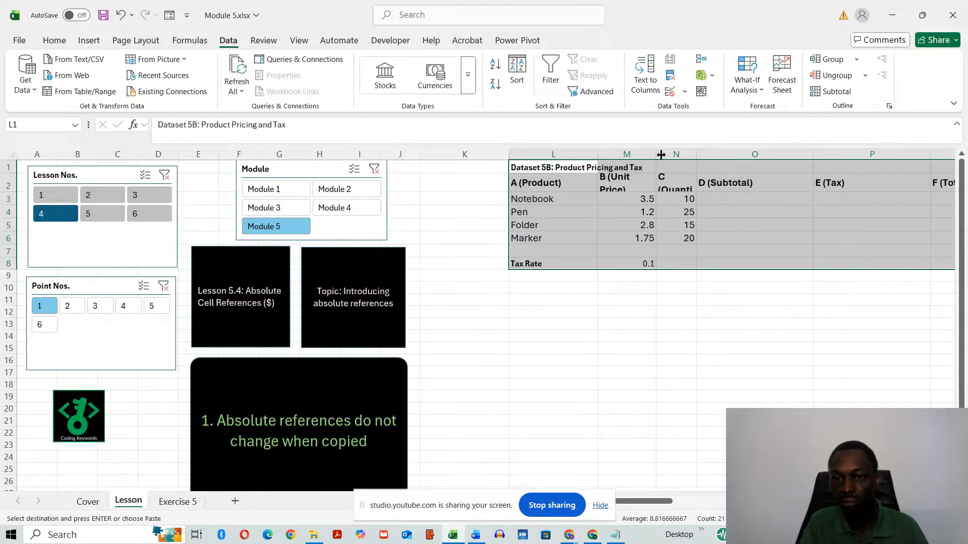
left_click_drag(819, 152, 765, 154)
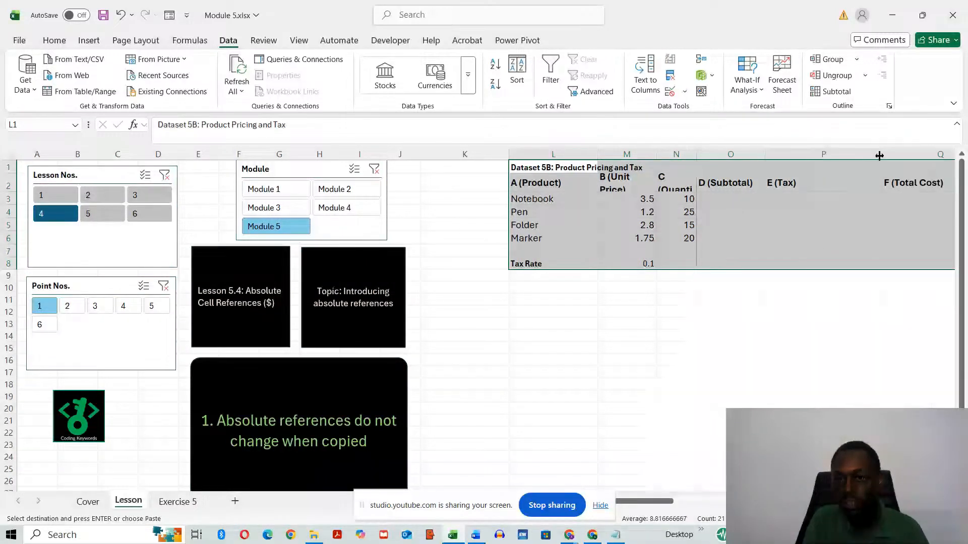
left_click_drag(879, 155, 848, 155)
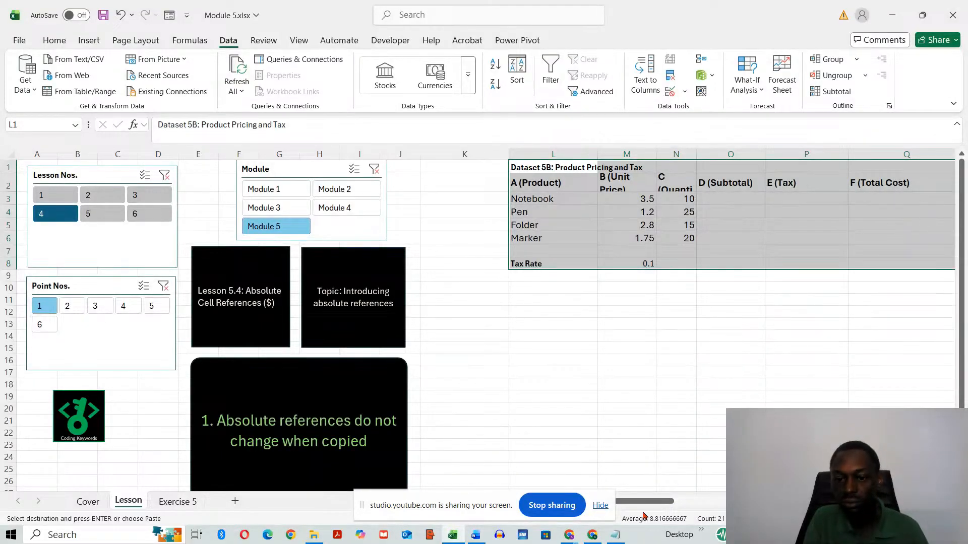
Step: Narrow column Q, slightly widen columns M and N, and increase the height of header row 2 to fit the wrapped headings
left_click_drag(643, 504, 653, 504)
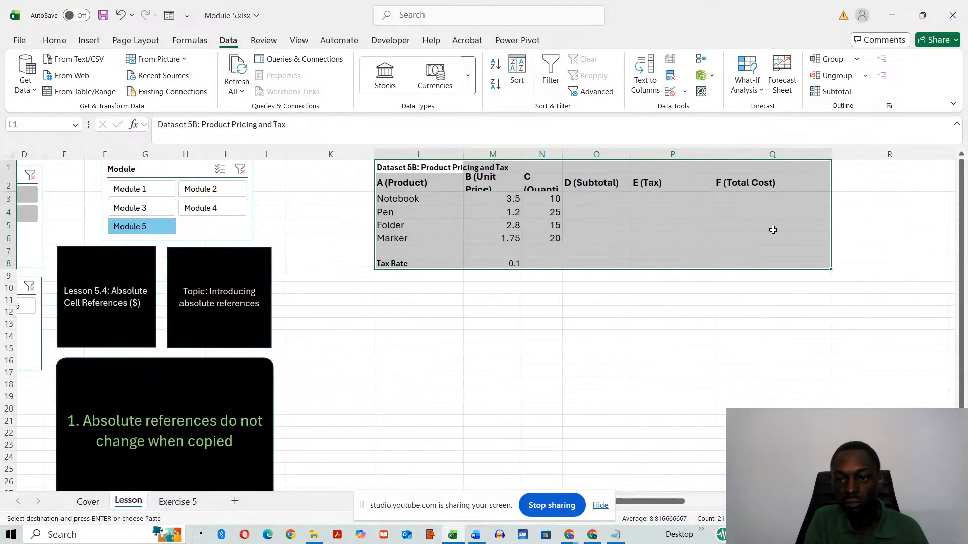
left_click_drag(831, 157, 802, 156)
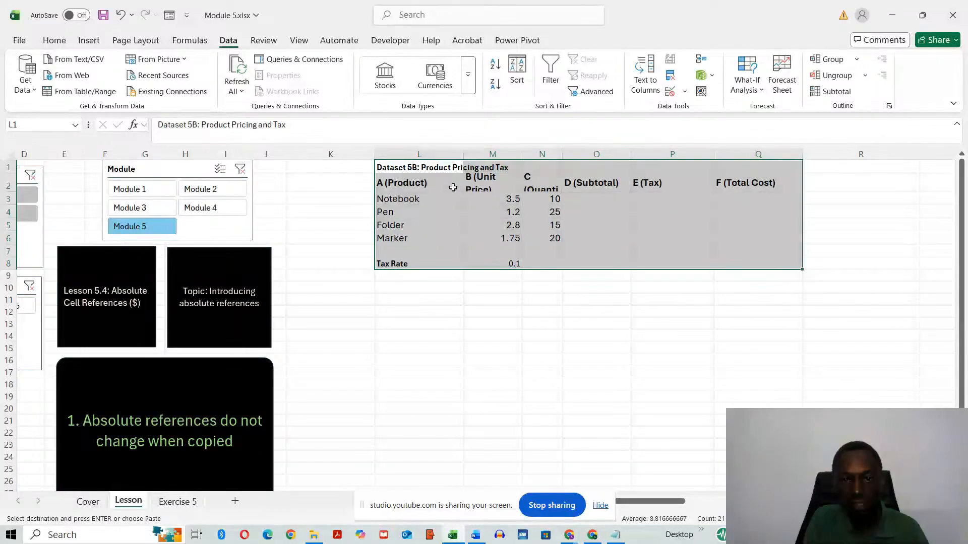
left_click_drag(528, 152, 586, 153)
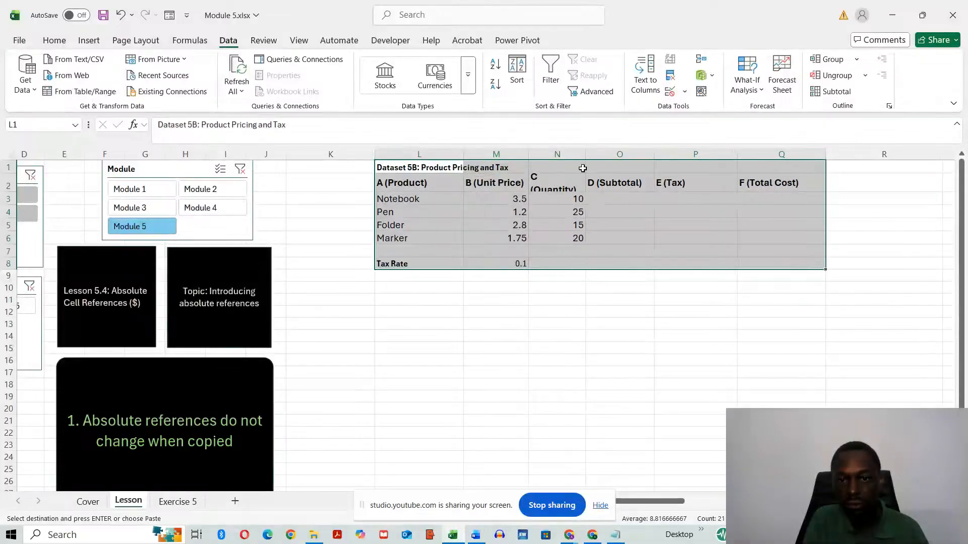
left_click_drag(4, 192, 4, 200)
left_click(406, 348)
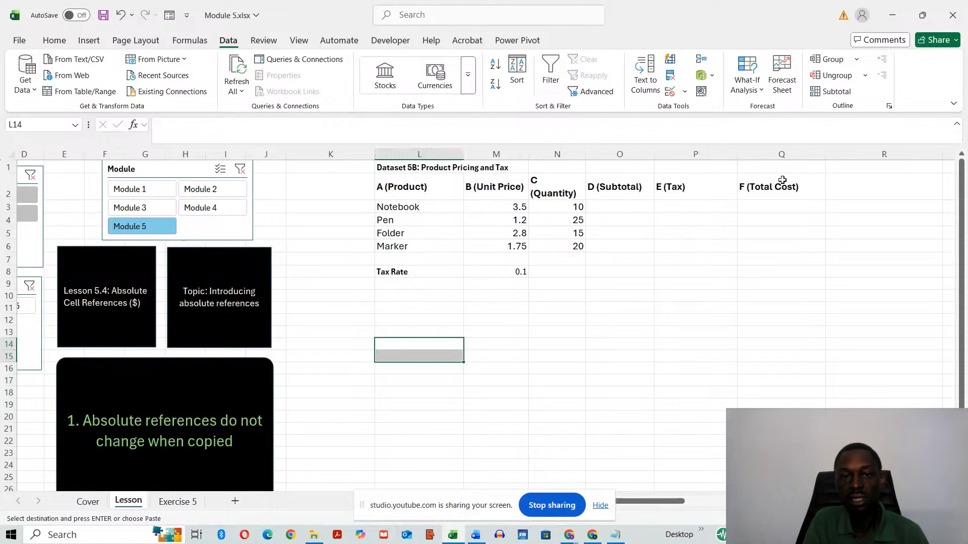
key("alt+Tab")
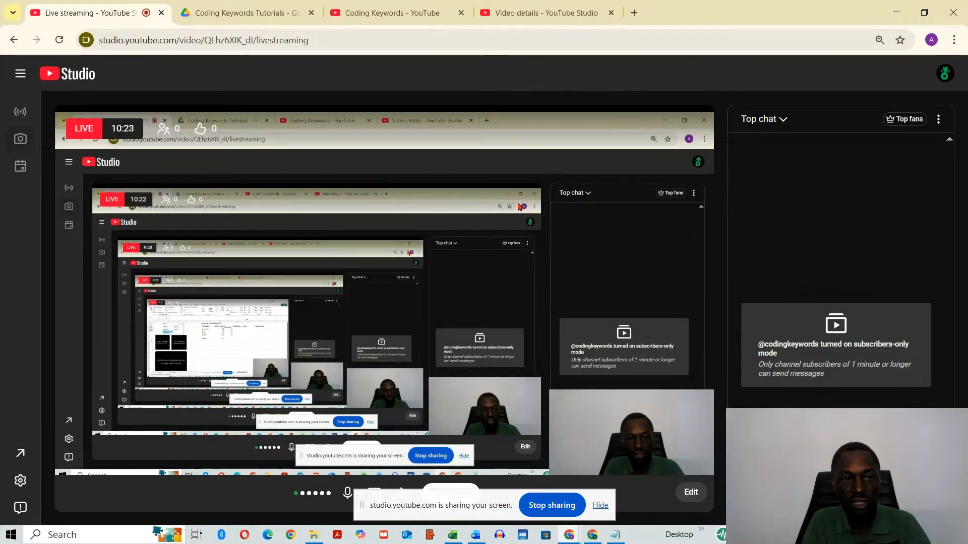
key("alt+Tab")
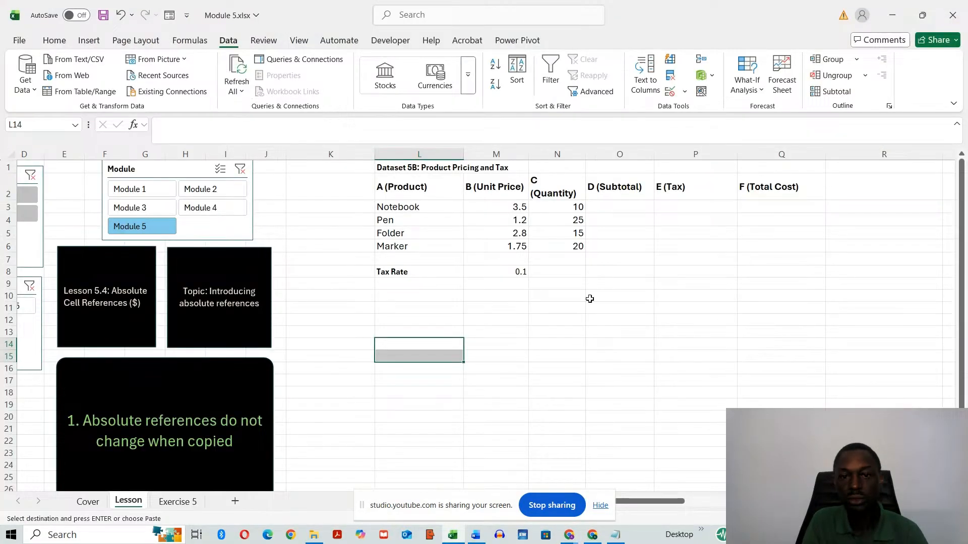
Step: Calculate the Notebook subtotal in O3 with =M3*N3 and fill the formula down to O6
left_click(624, 207)
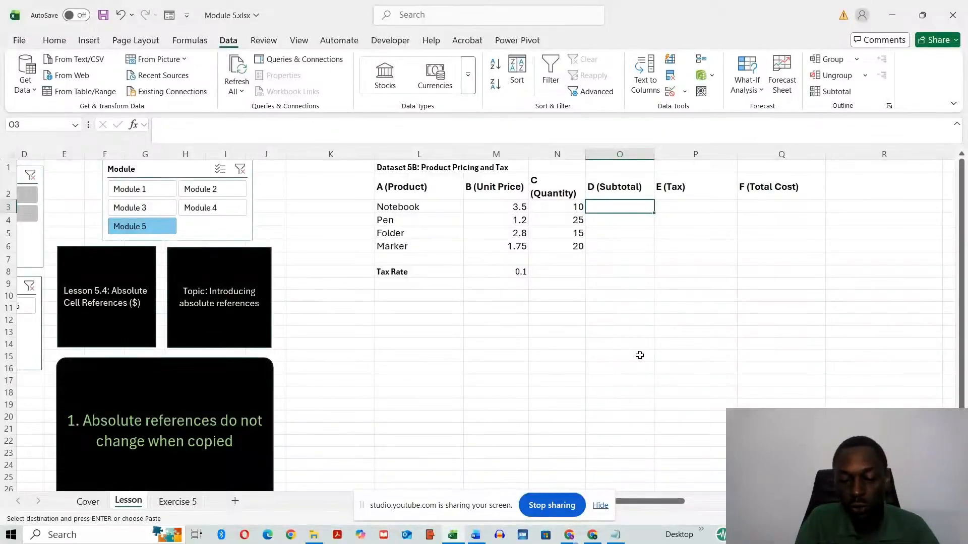
type("=")
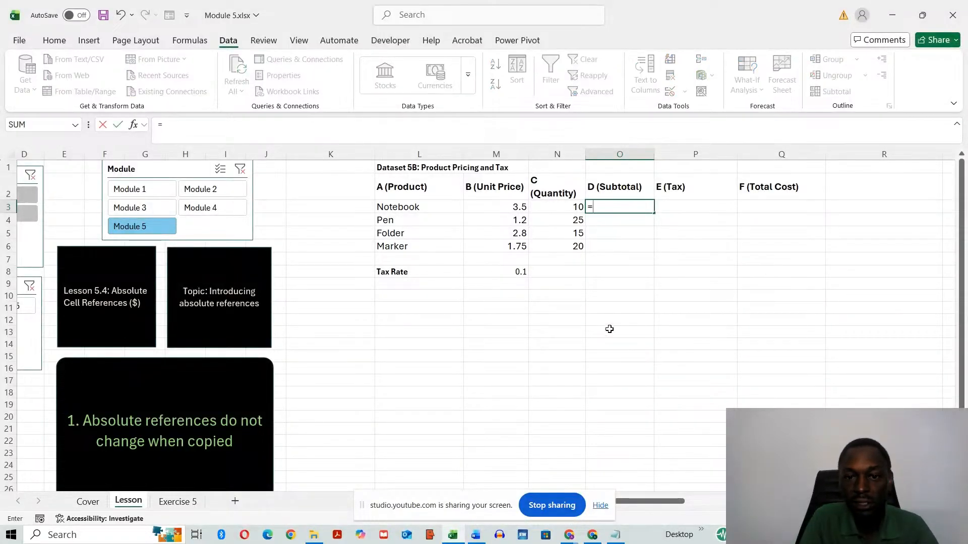
left_click(486, 209)
type("*")
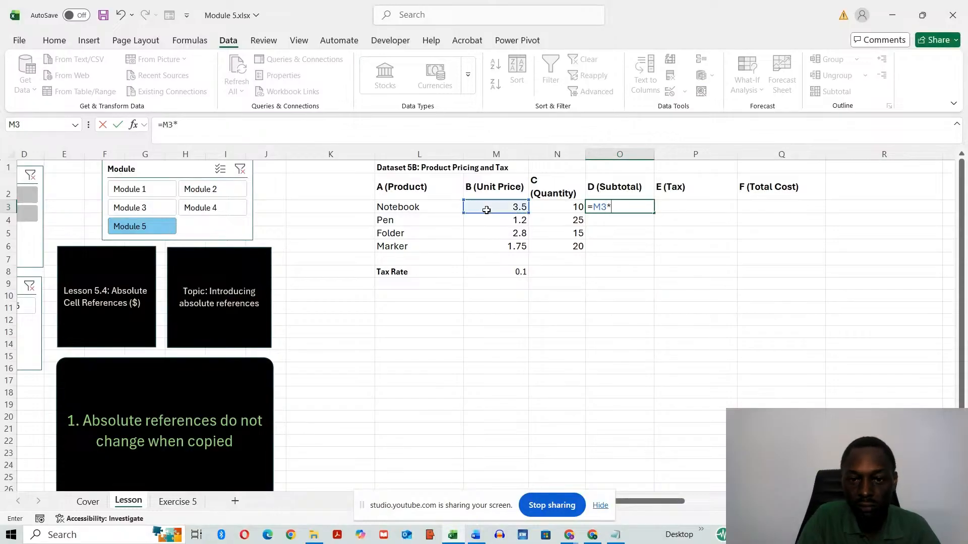
left_click(562, 211)
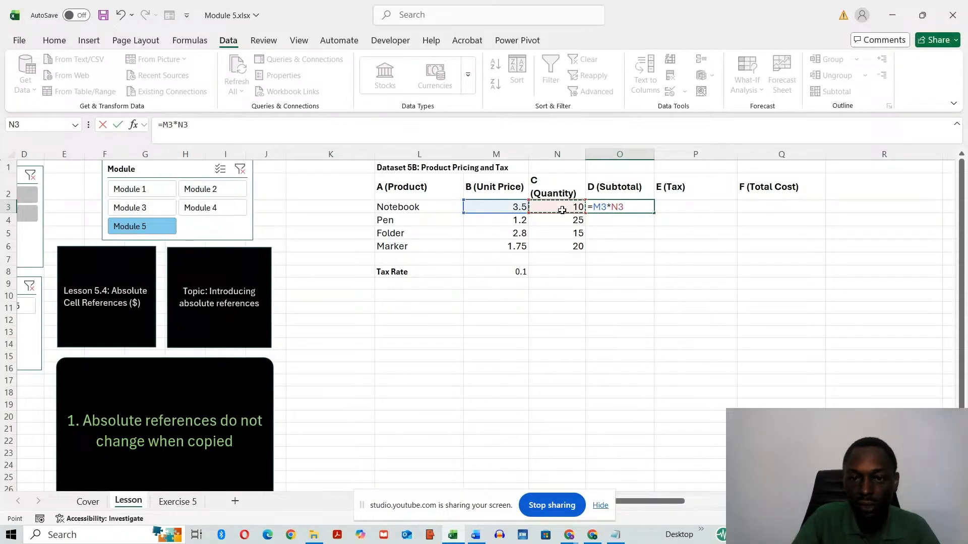
key("Return")
left_click(629, 206)
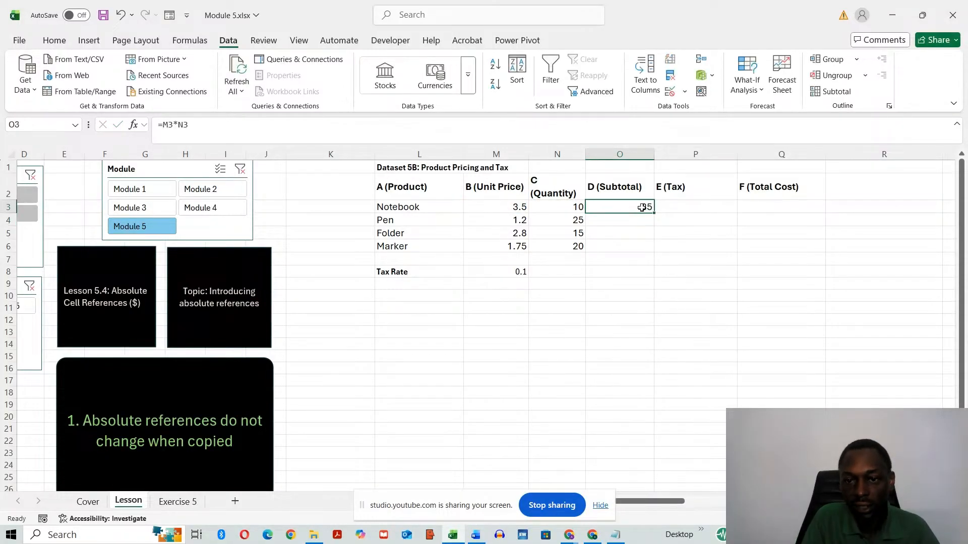
left_click_drag(654, 212, 654, 251)
left_click(613, 348)
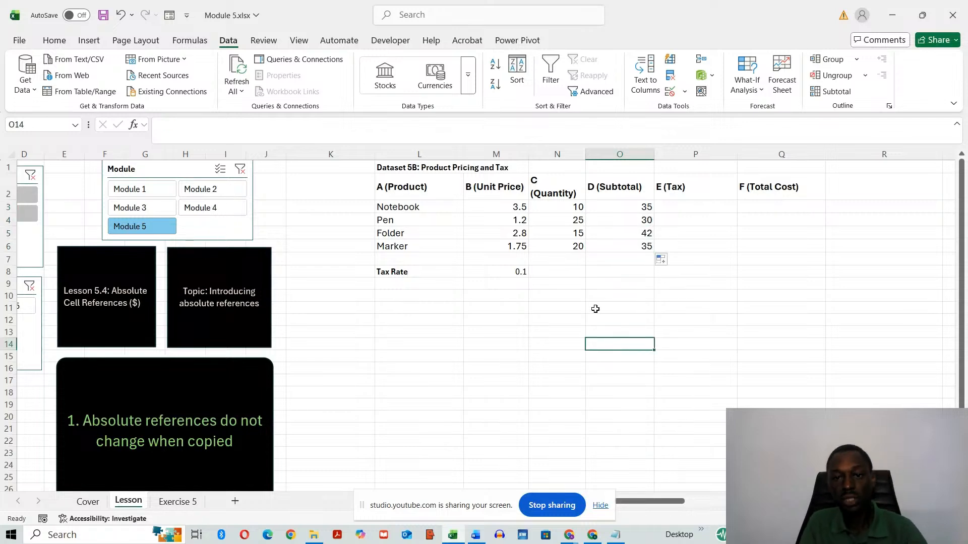
Step: Calculate the Notebook tax in P3 by multiplying the tax rate by the subtotal with =M8*O3
left_click(688, 206)
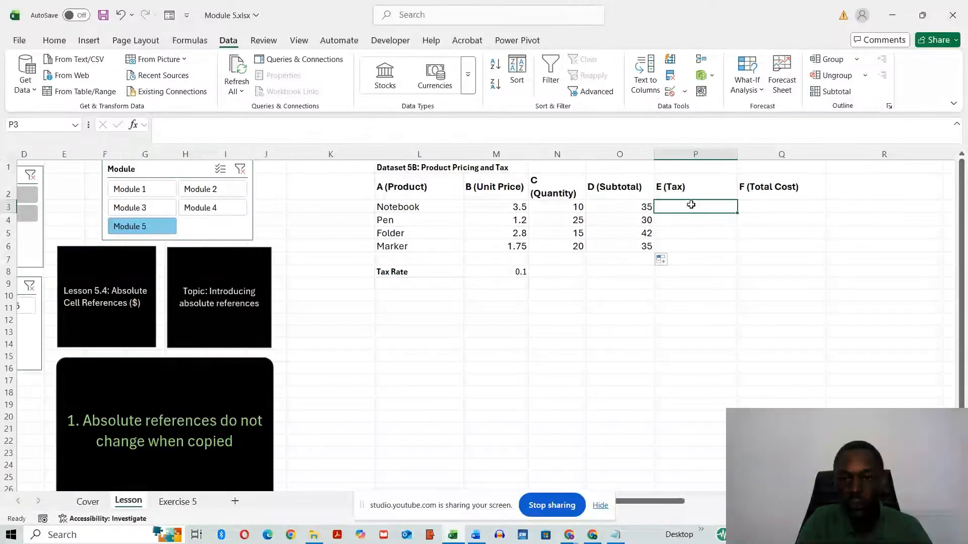
type("=")
left_click(503, 272)
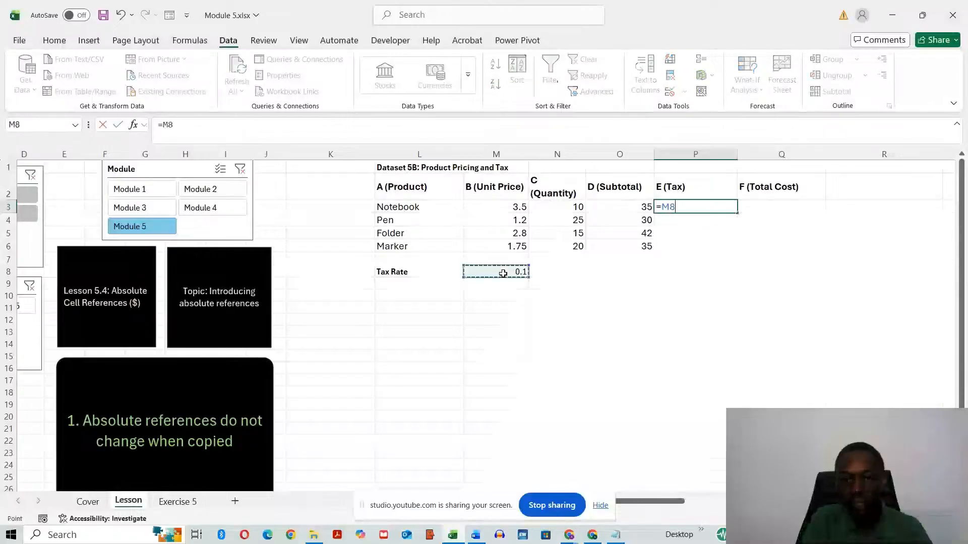
type("*")
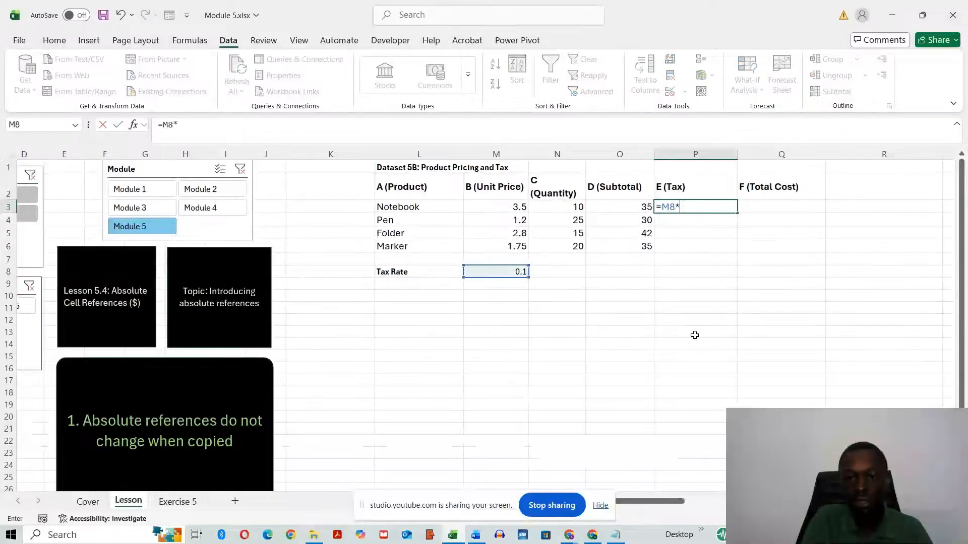
left_click(611, 211)
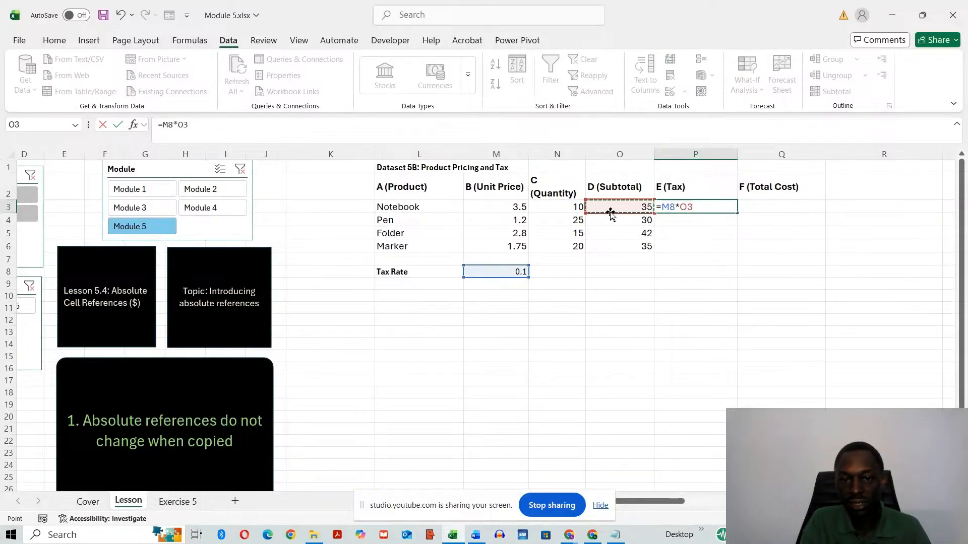
key("Return")
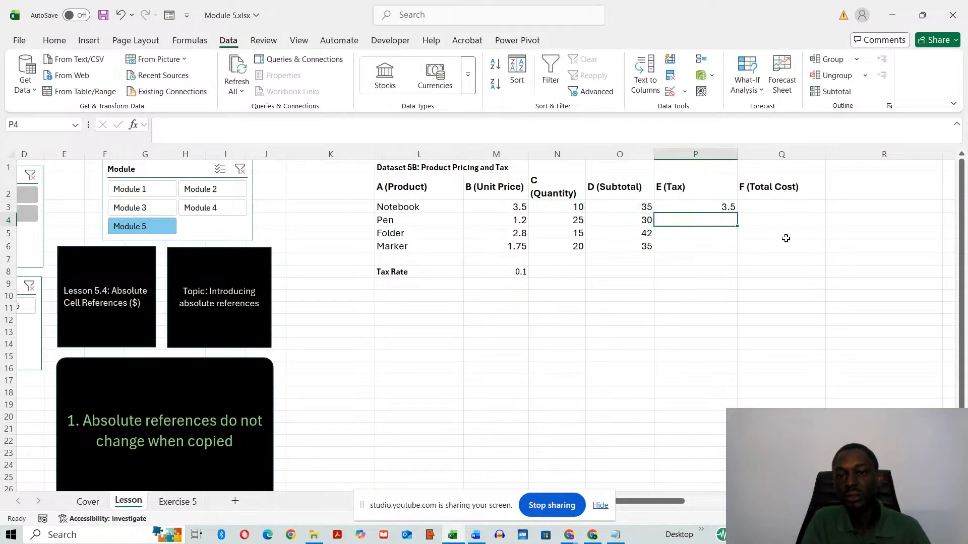
Step: Fill the relative tax formula from P3 down to P6 for the remaining products
left_click(699, 211)
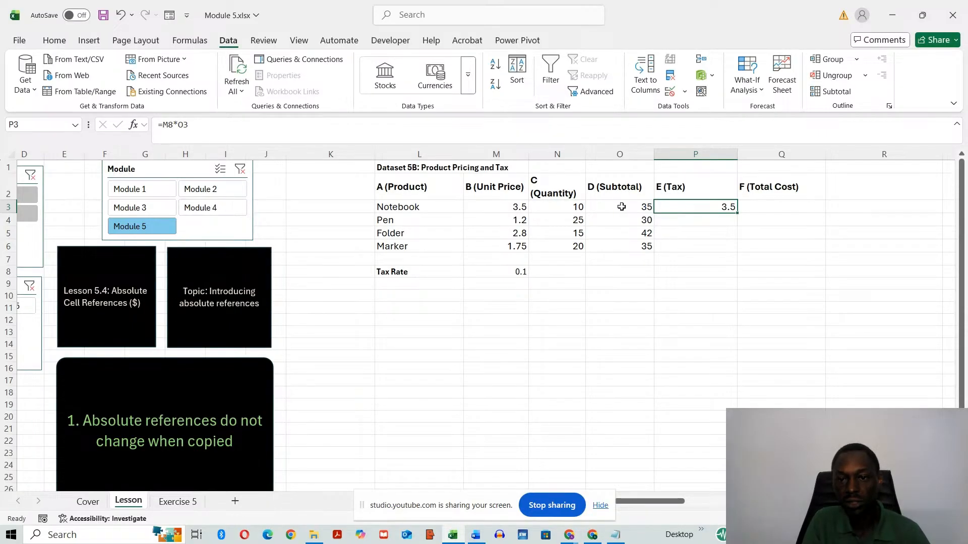
left_click(731, 225)
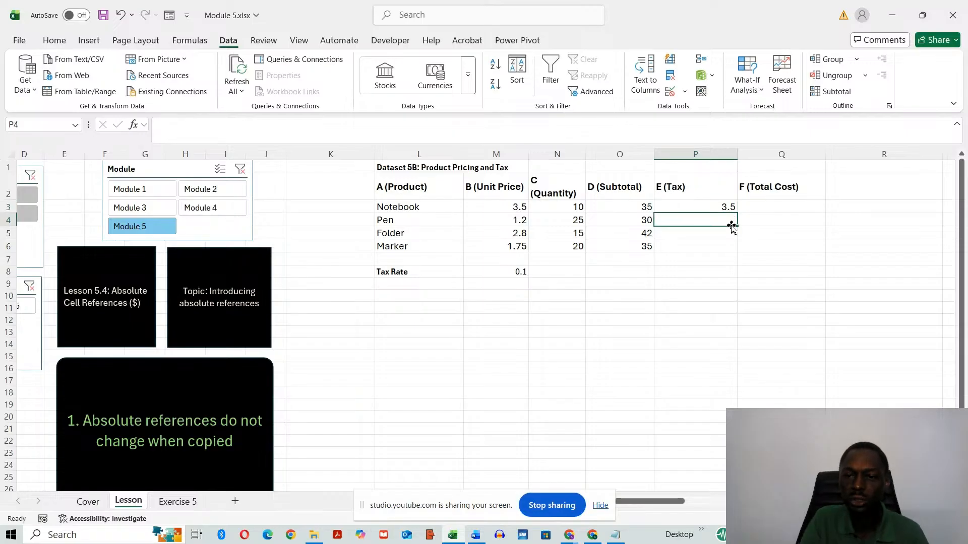
left_click(715, 271)
left_click(705, 205)
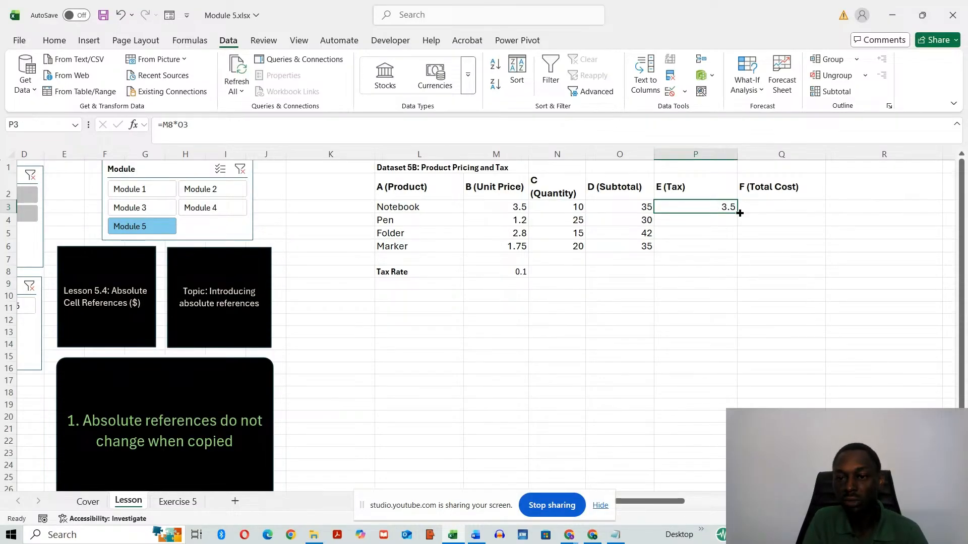
left_click_drag(740, 214, 739, 249)
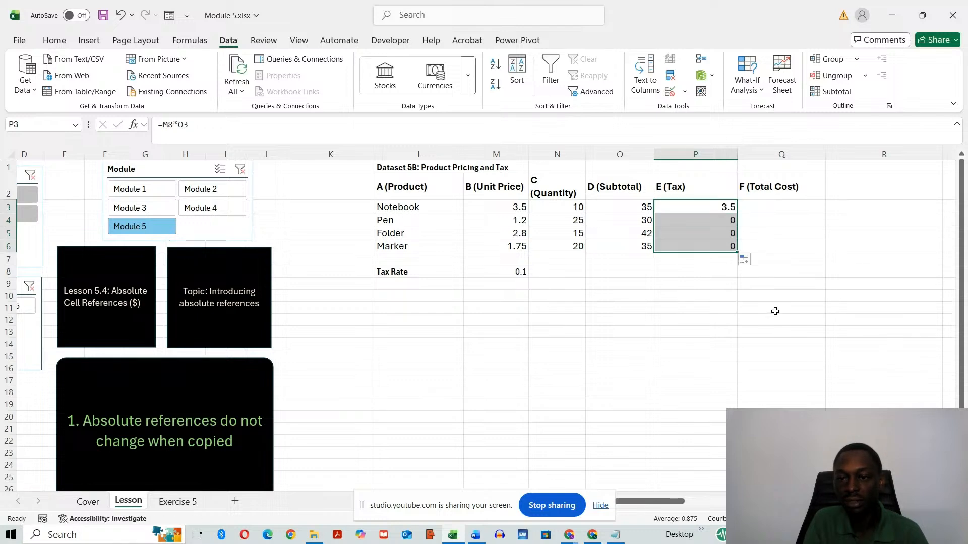
left_click(679, 346)
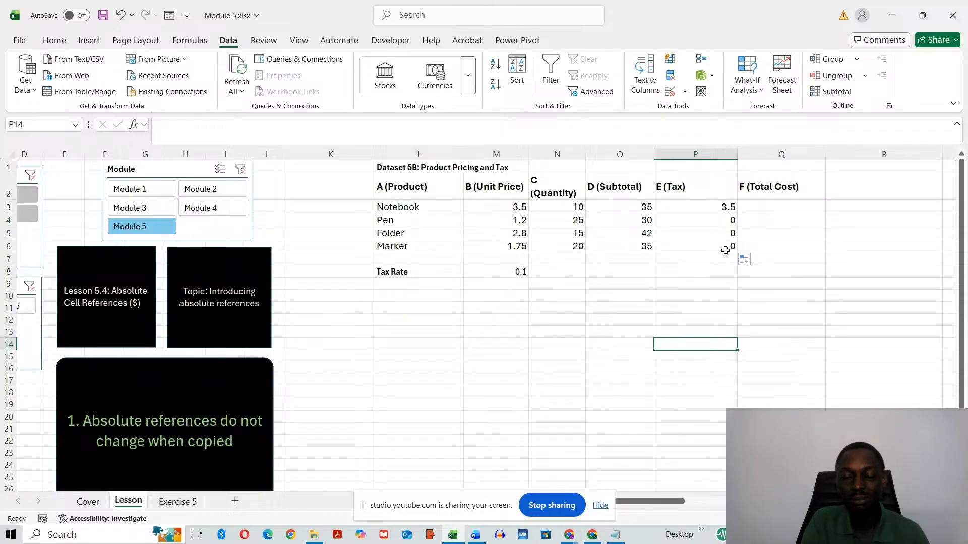
Step: Examine the tax formulas in P3 to P6 one by one to compare which tax rate and subtotal cells they reference
left_click(718, 221)
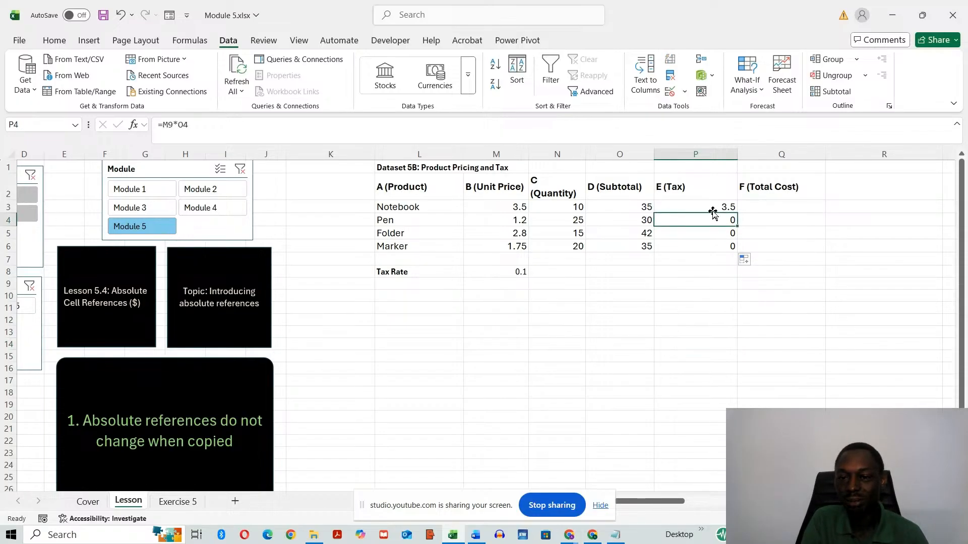
left_click(708, 207)
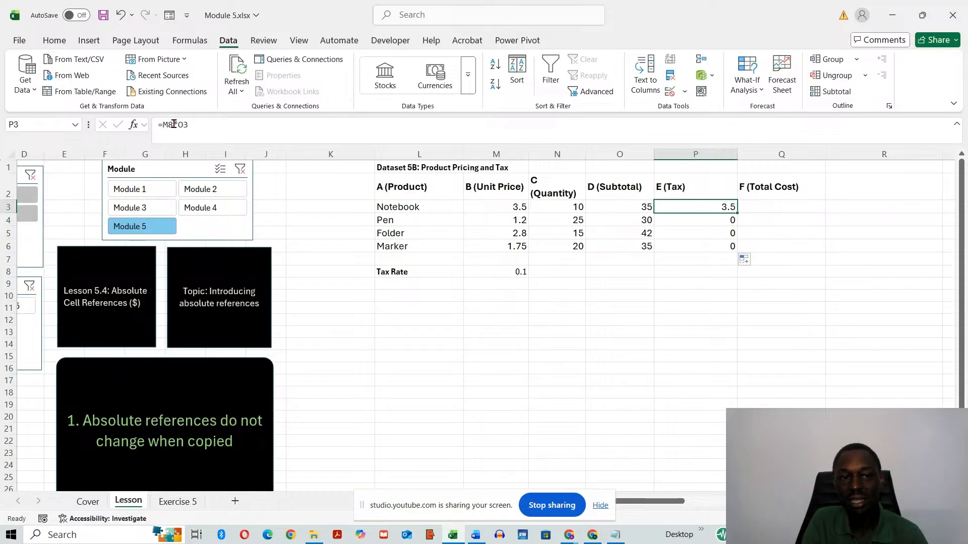
double_click(704, 203)
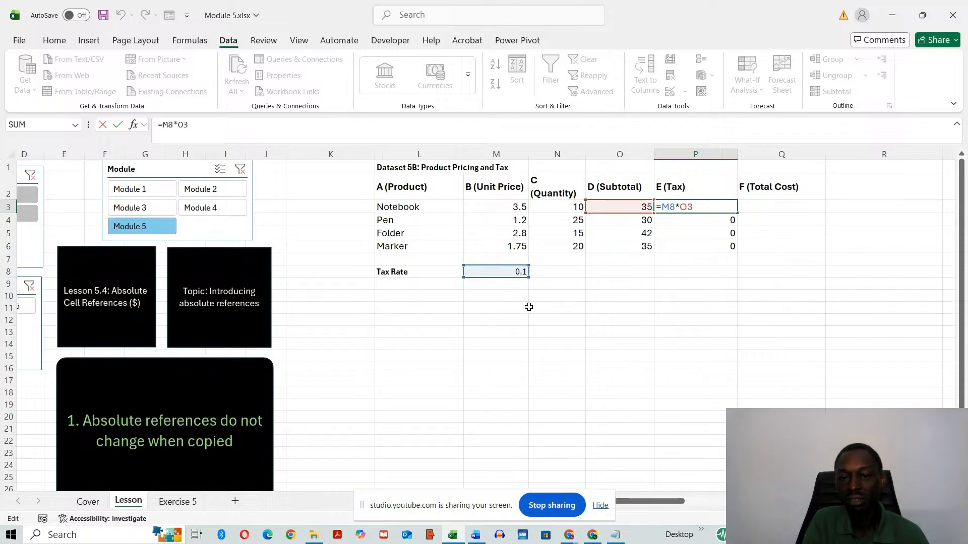
key("Return")
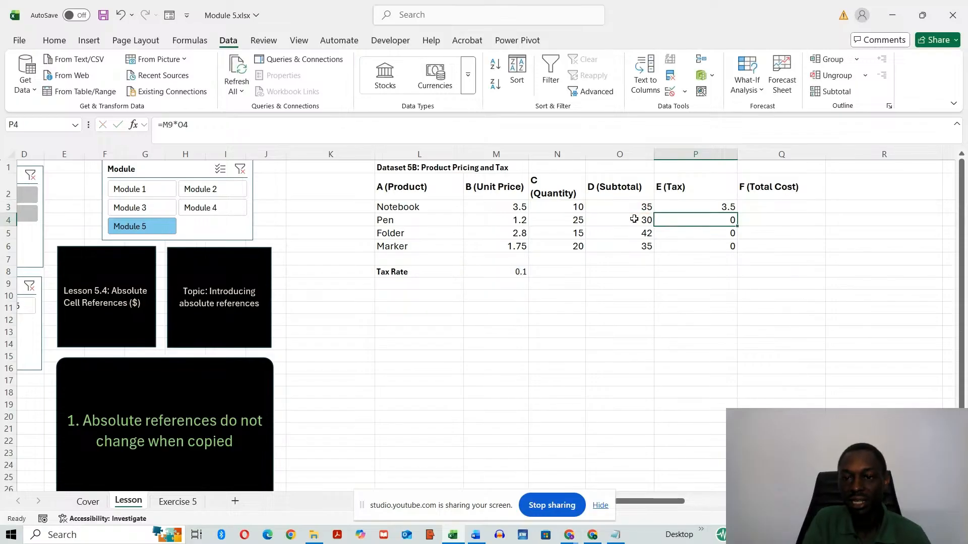
double_click(695, 220)
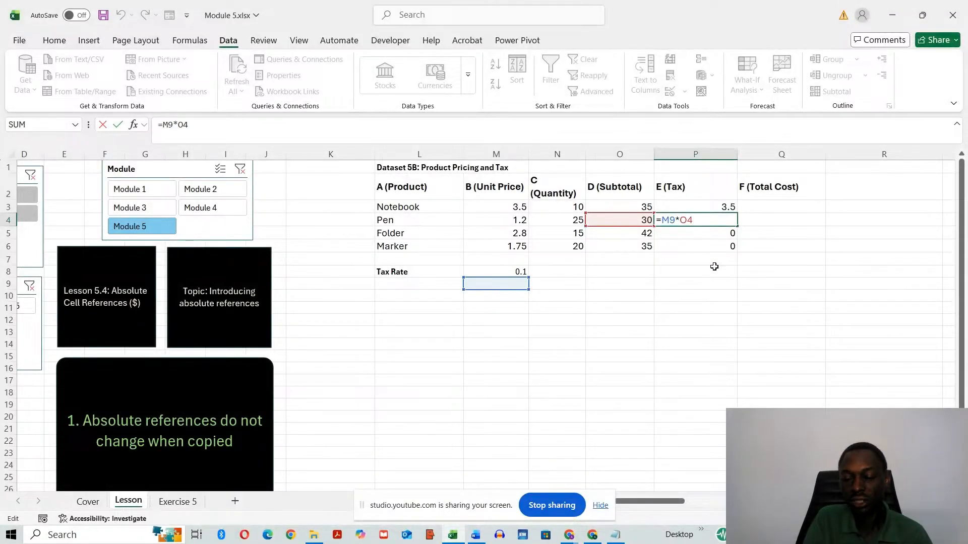
key("Return")
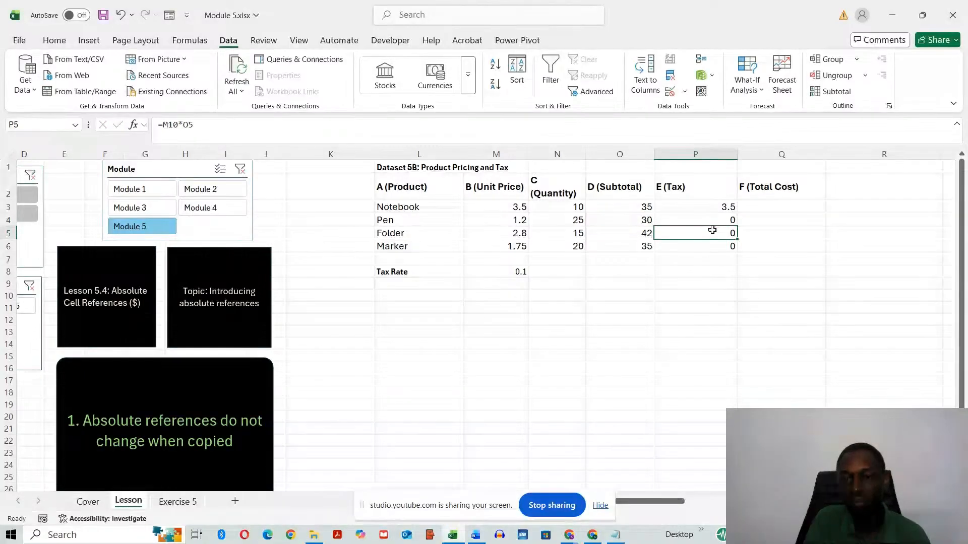
double_click(713, 230)
key("Return")
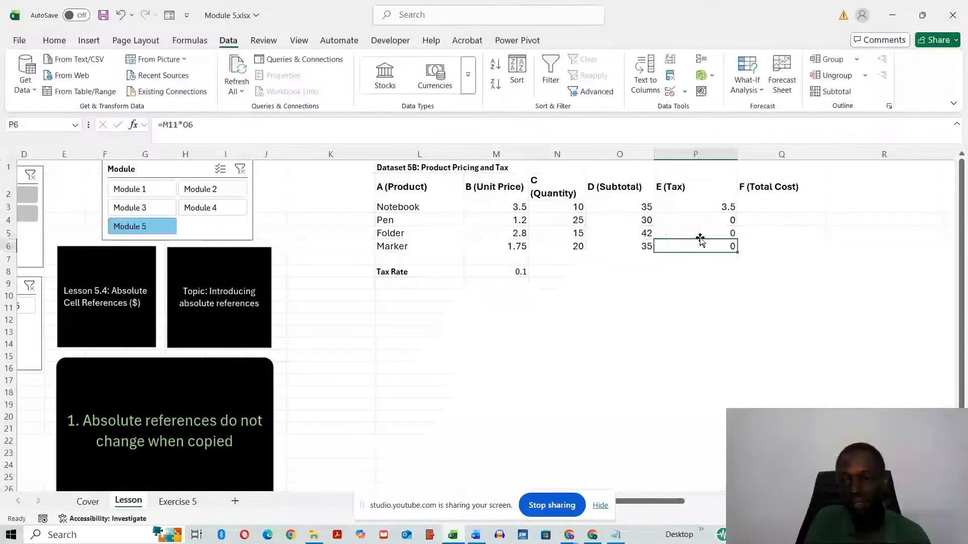
double_click(695, 245)
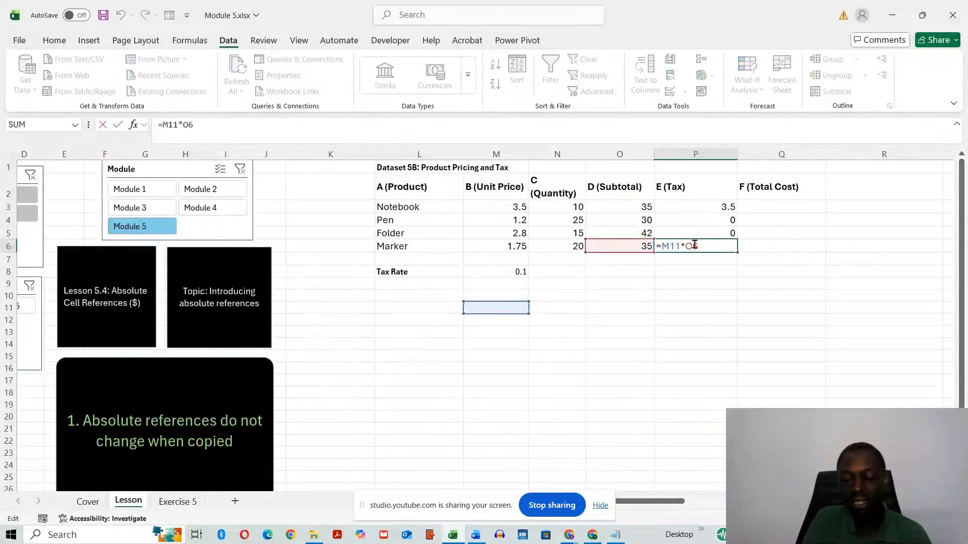
key("Return")
left_click_drag(706, 308, 706, 316)
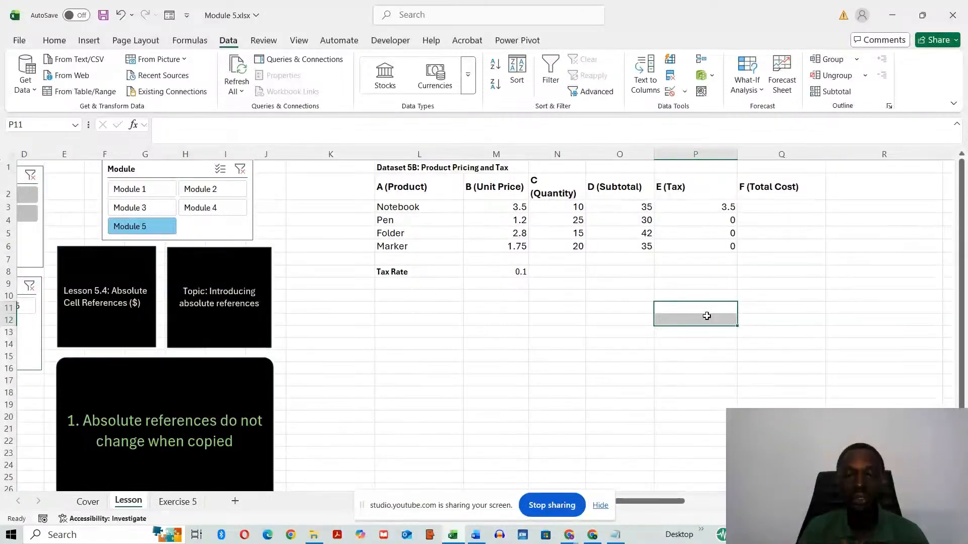
Step: Clear the copied tax formulas from P4 to P6, keeping the Notebook formula in P3
left_click(716, 205)
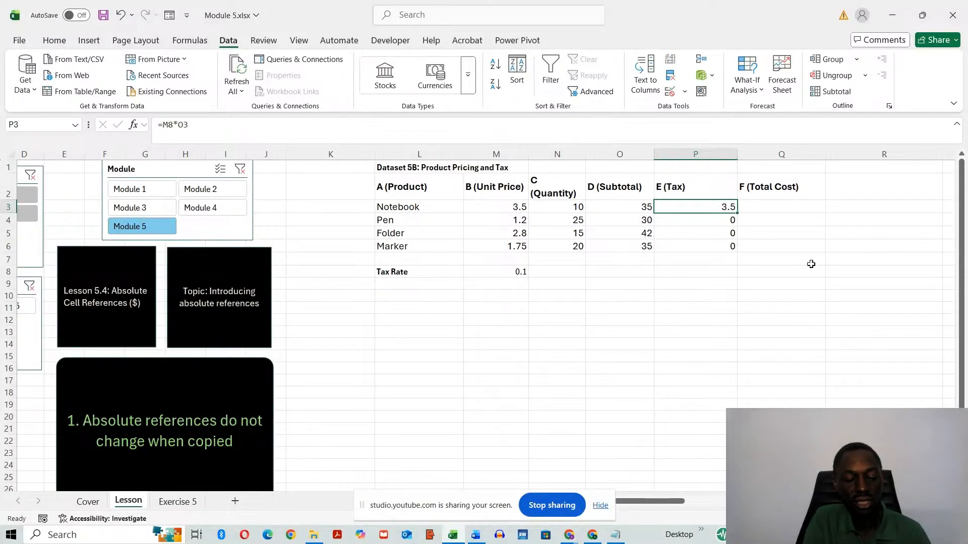
key("ctrl+Down")
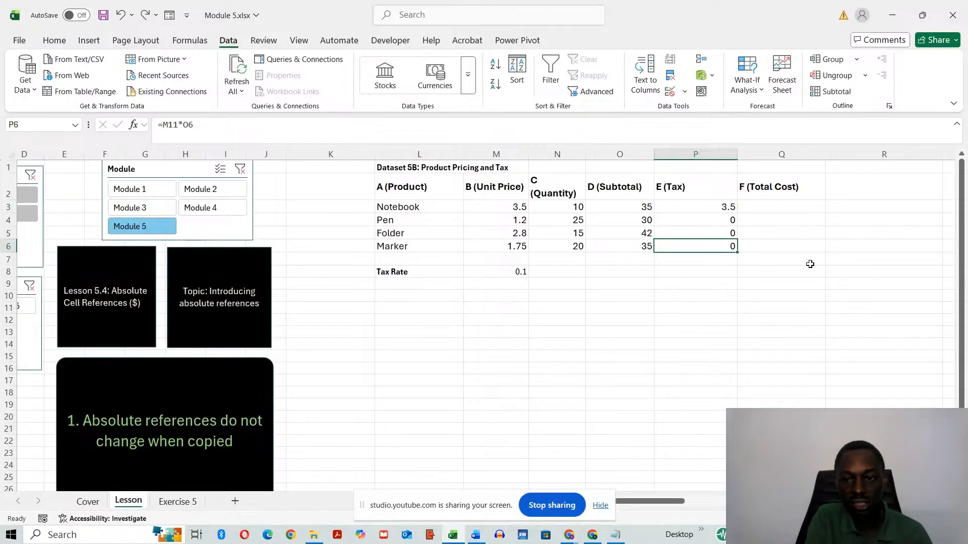
key("Up")
key("Up")
key("Up")
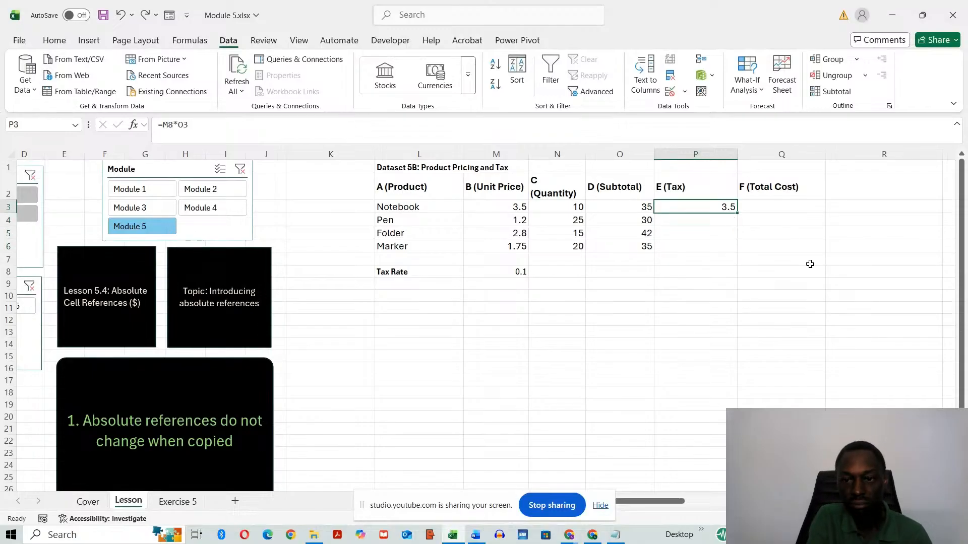
left_click(761, 285)
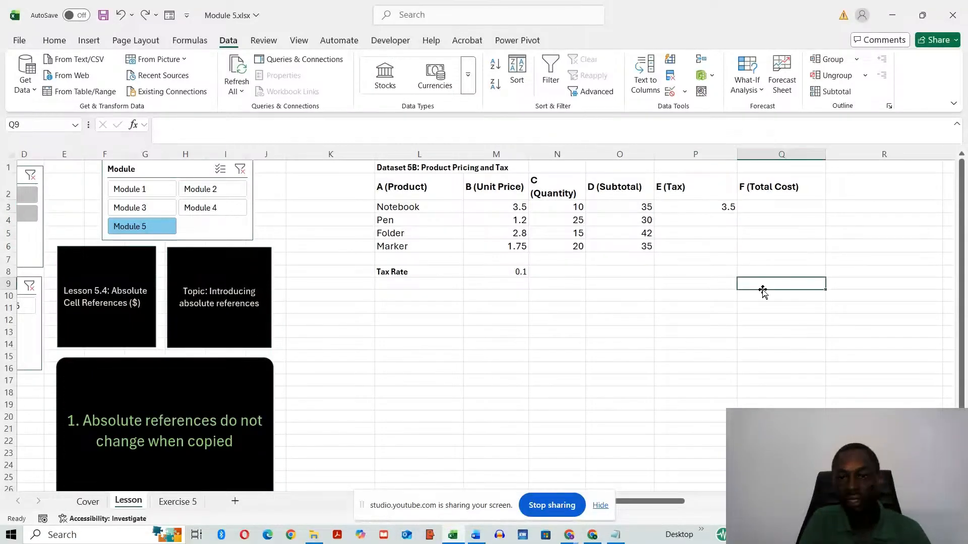
Step: Make the tax rate reference absolute in the Notebook tax formula in P3, changing it to =$M$8*O3
left_click(708, 201)
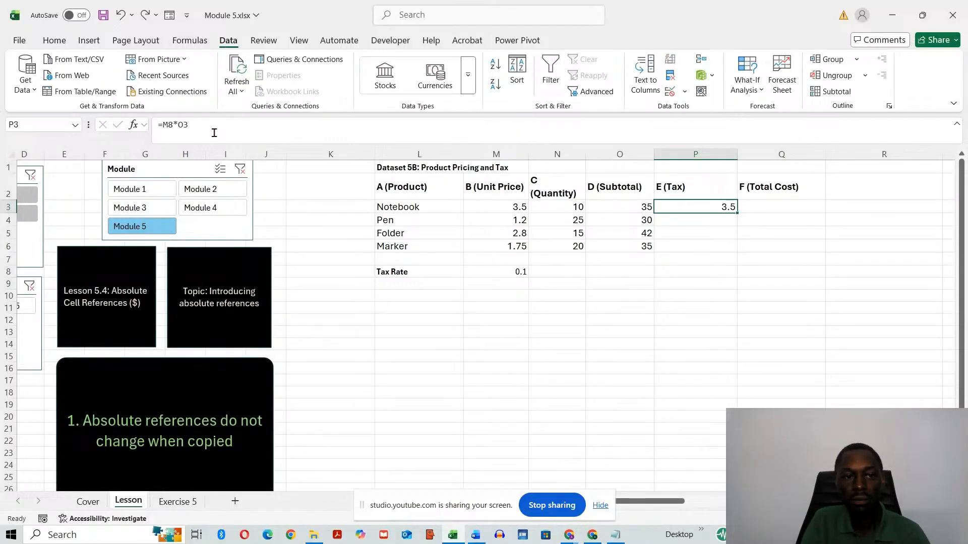
double_click(689, 207)
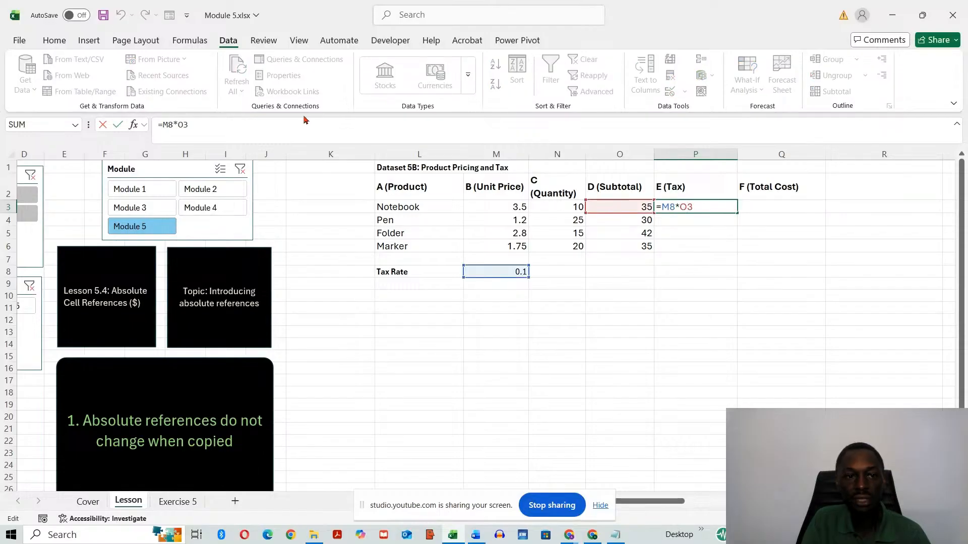
left_click(162, 124)
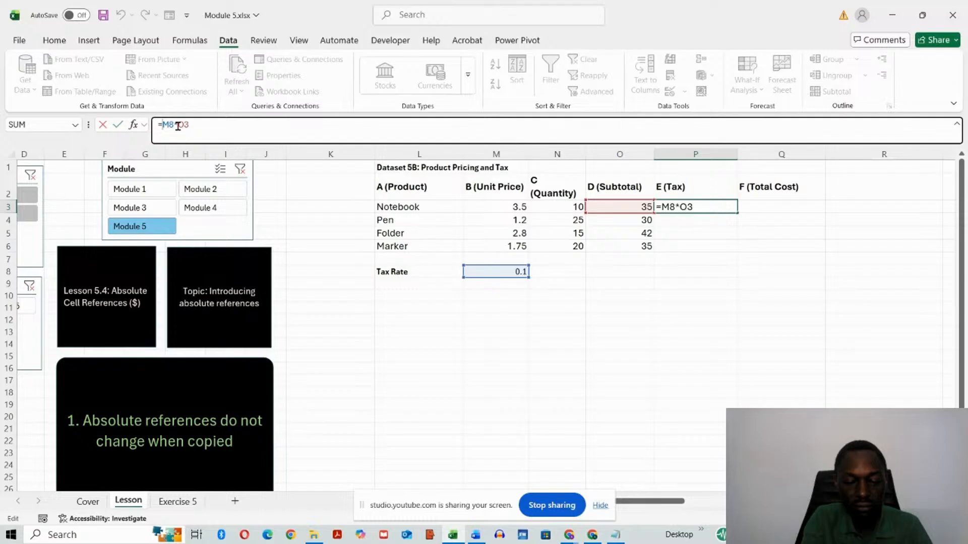
type("$M")
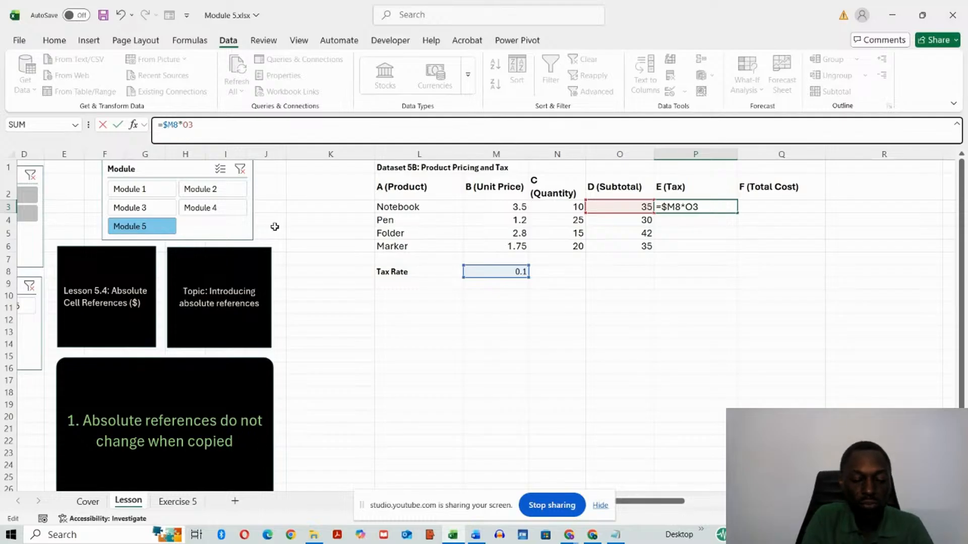
type("$")
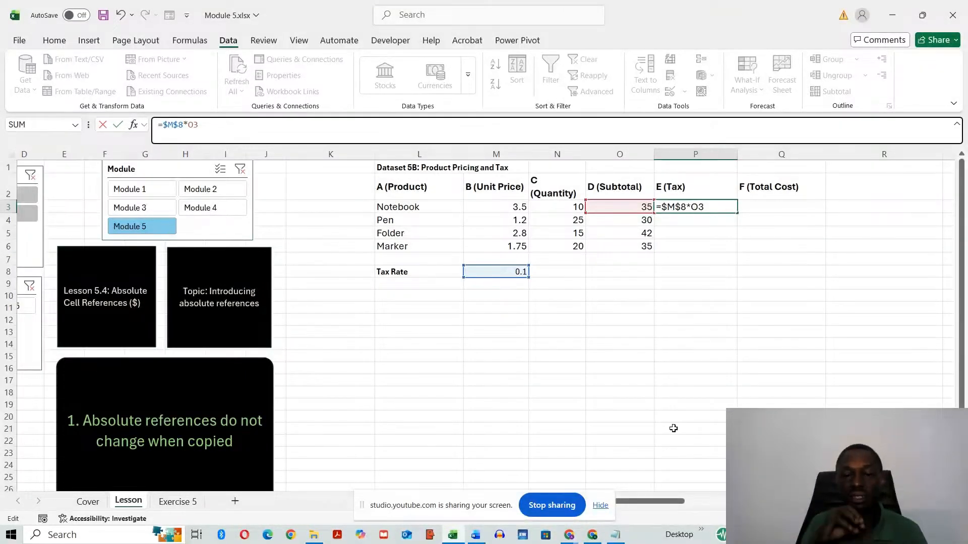
key("Return")
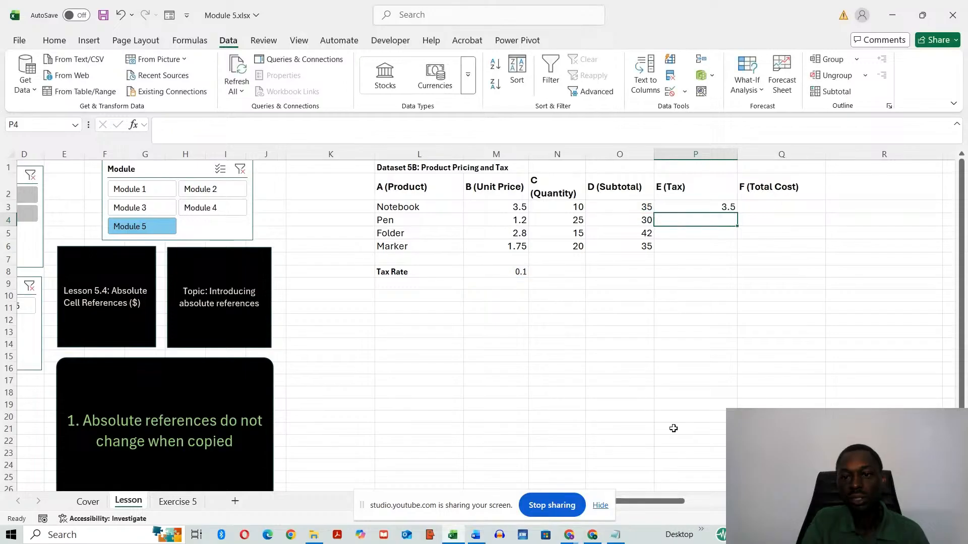
Step: Fill the tax formula with the absolute tax rate reference from P3 down to P6
left_click(681, 205)
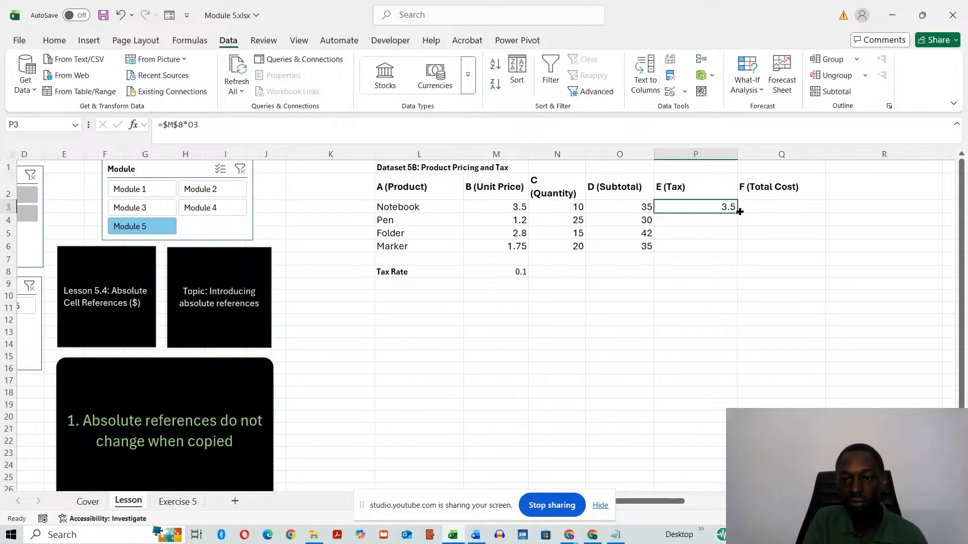
left_click_drag(739, 212, 736, 250)
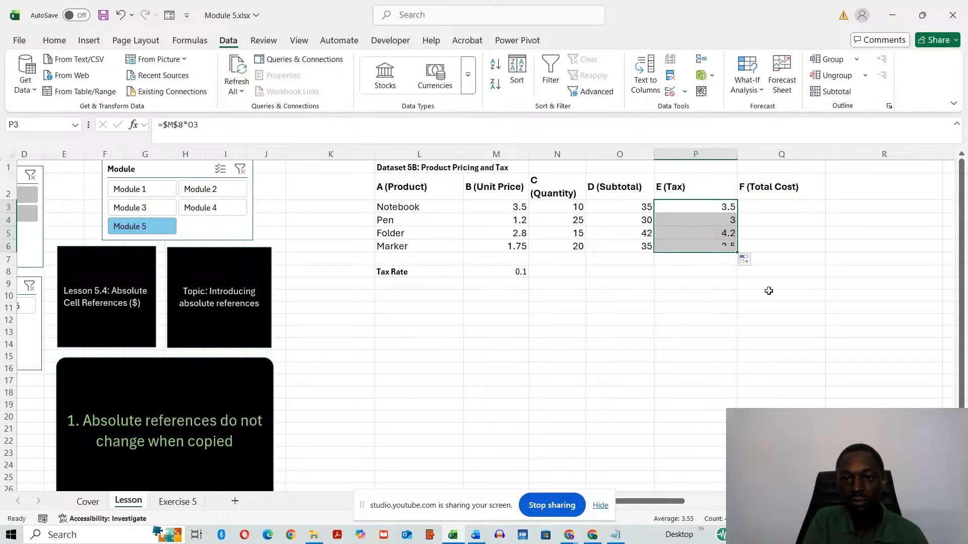
left_click(670, 370)
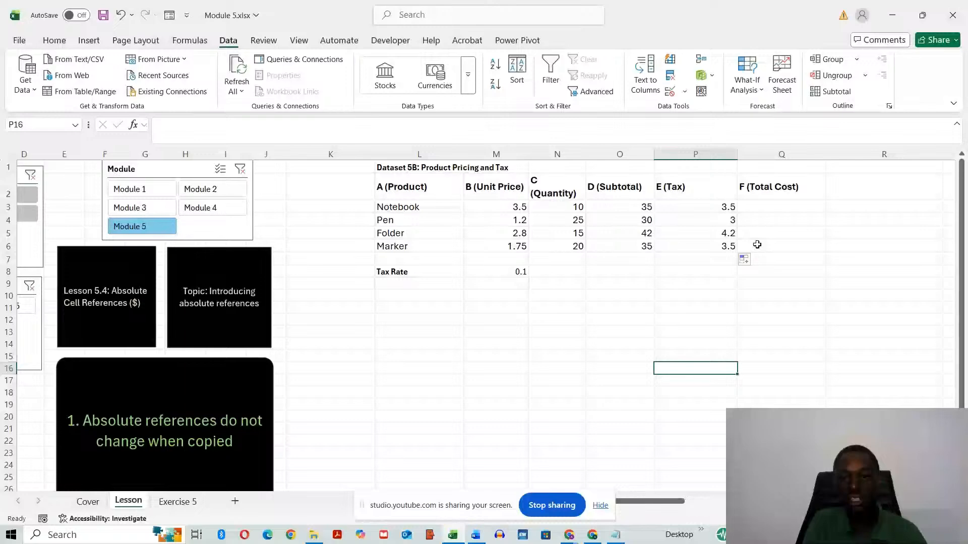
Step: Examine the copied tax formulas in P4, P5 and P6 to compare their tax rate and subtotal references
left_click(725, 220)
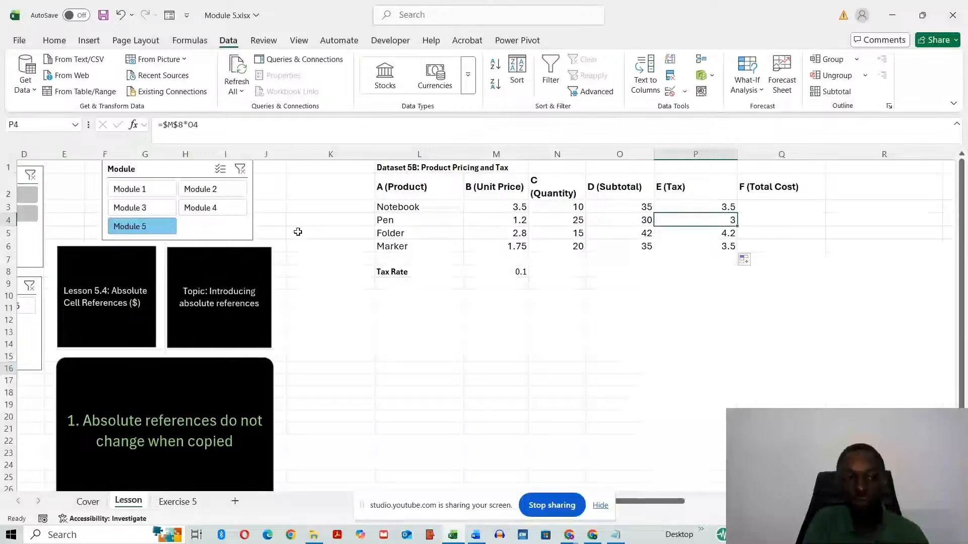
key("Down")
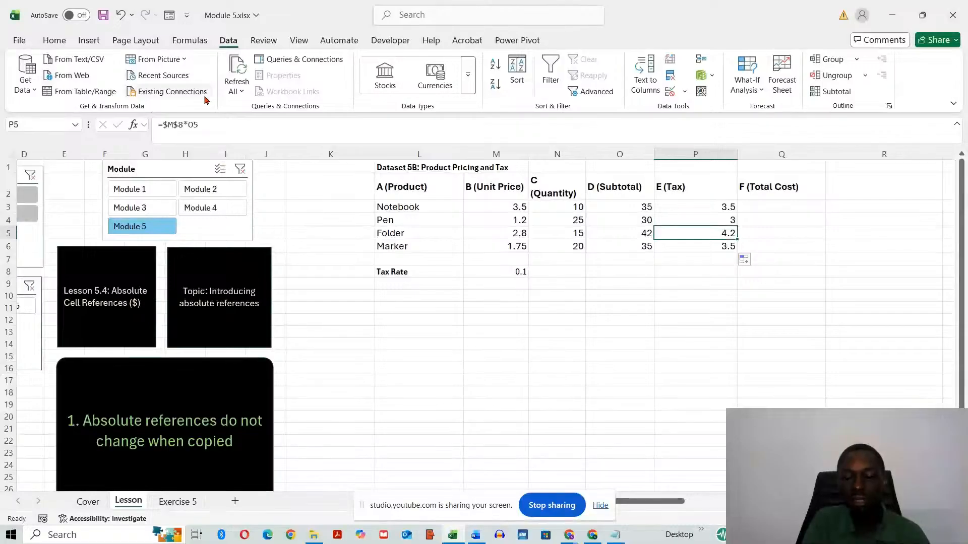
key("Down")
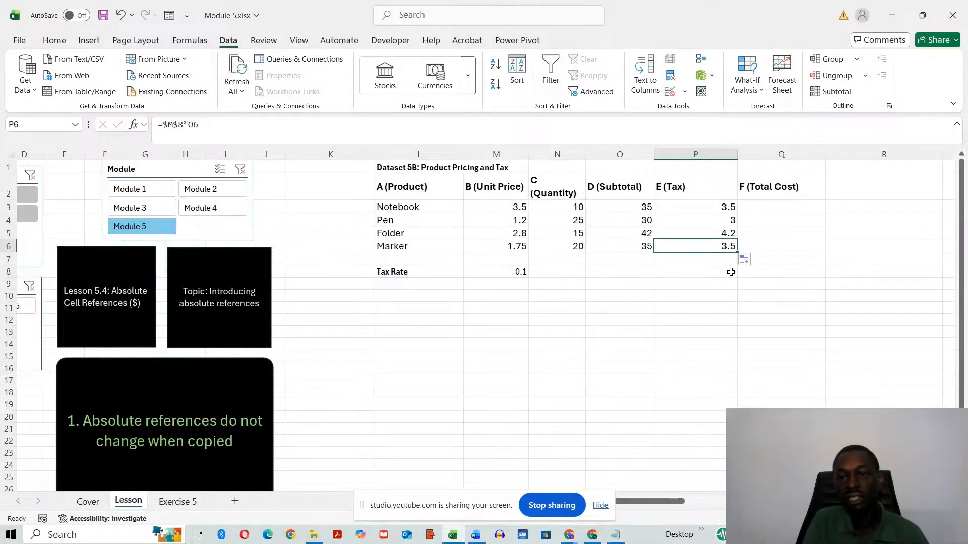
double_click(710, 246)
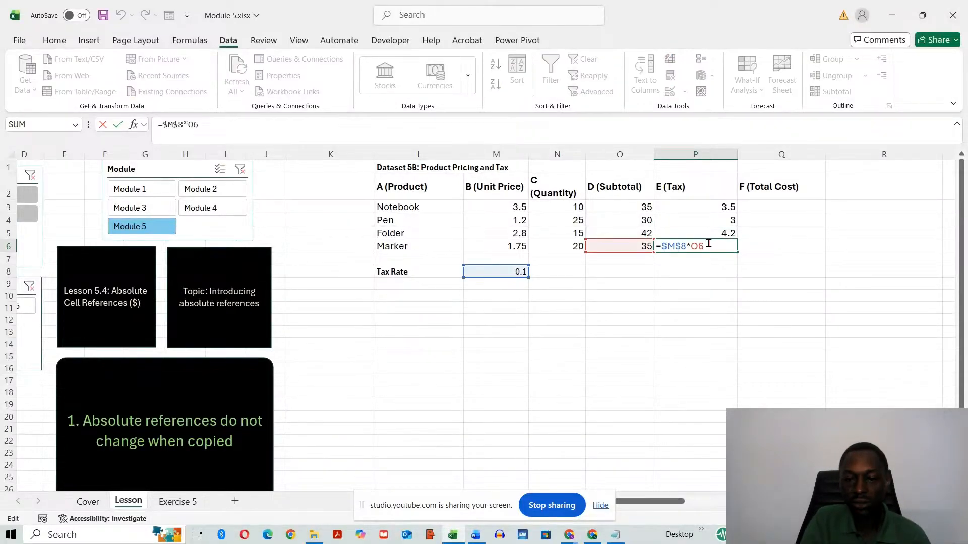
key("Return")
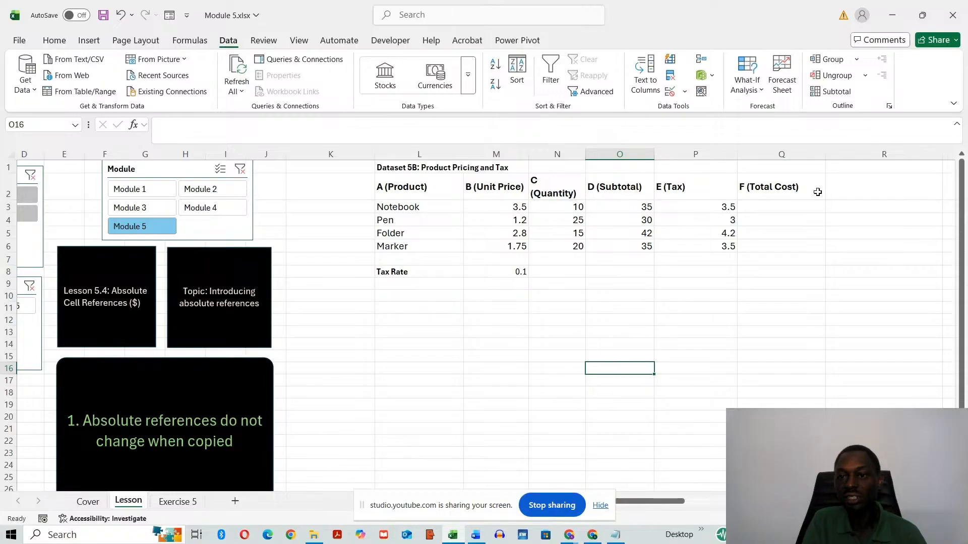
Step: Calculate the Notebook total cost in Q3 by adding subtotal and tax with =O3+P3
left_click(779, 207)
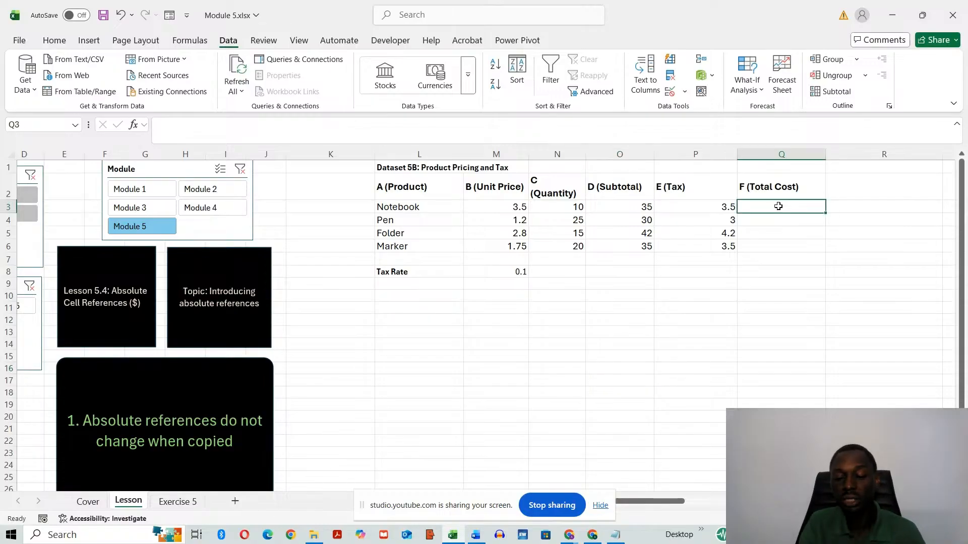
type("=")
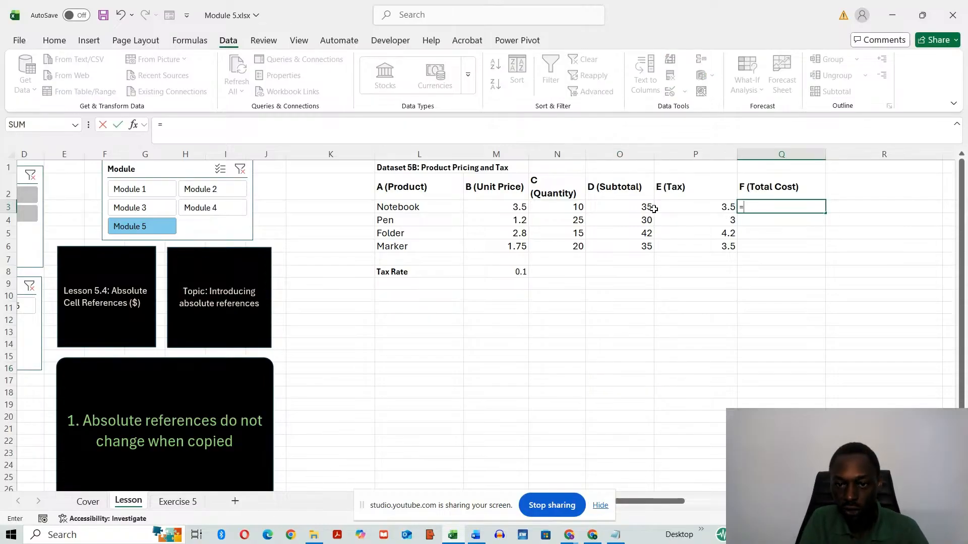
left_click(639, 205)
type("+")
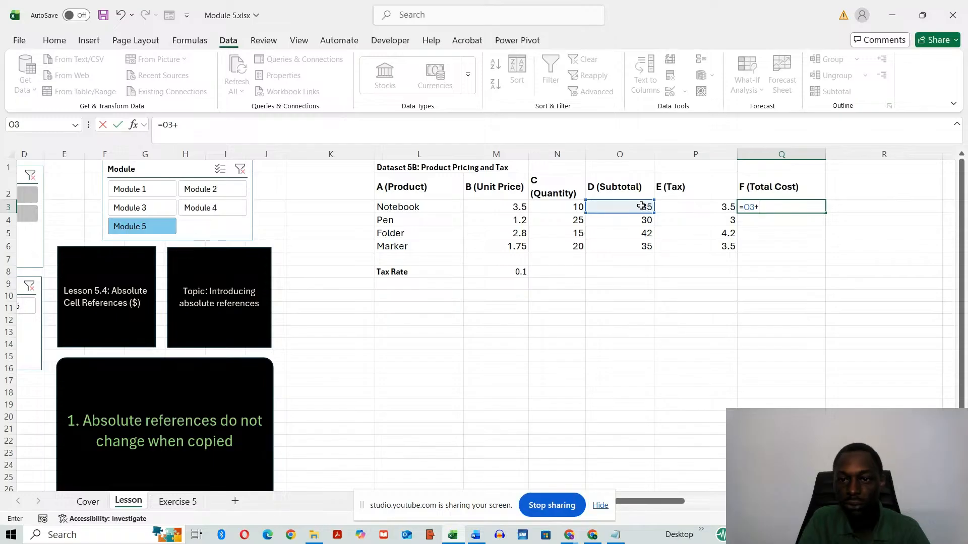
left_click(708, 207)
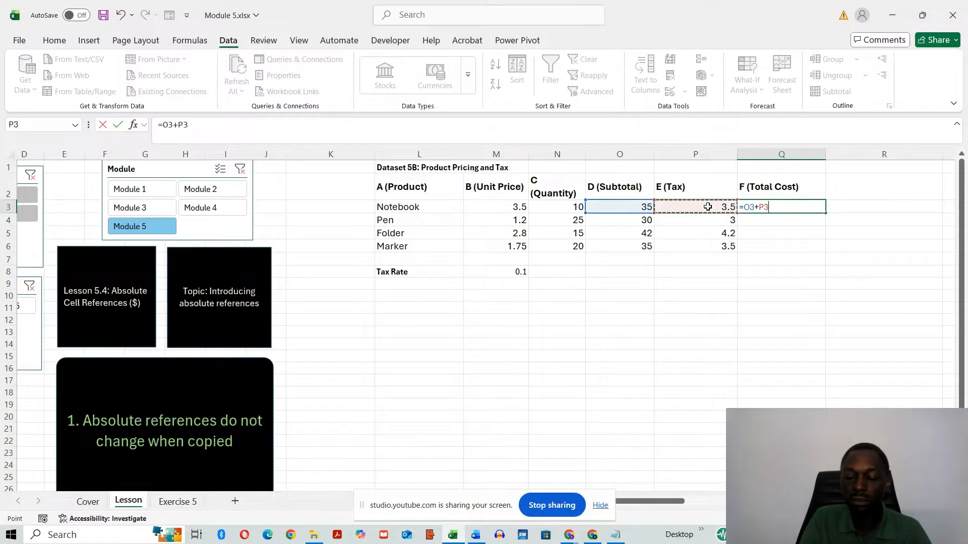
key("Return")
Step: Fill the total cost formula from Q3 down to Q6 for the remaining products
left_click_drag(787, 213, 786, 209)
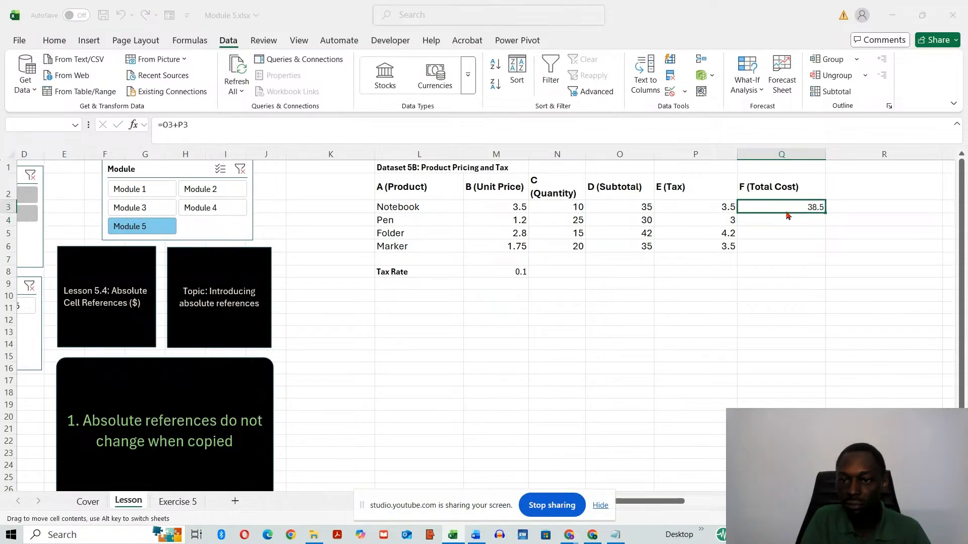
left_click(510, 303)
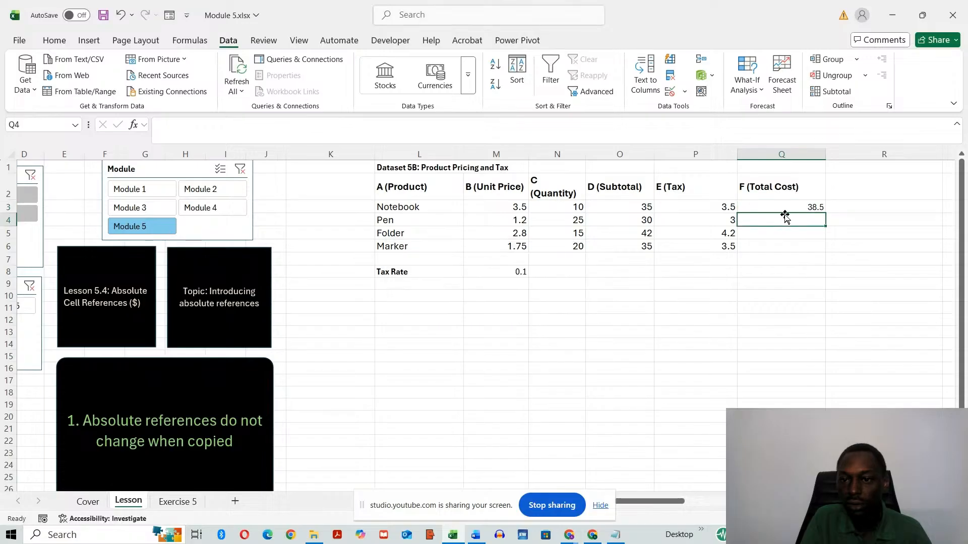
left_click_drag(823, 212, 823, 251)
left_click(655, 386)
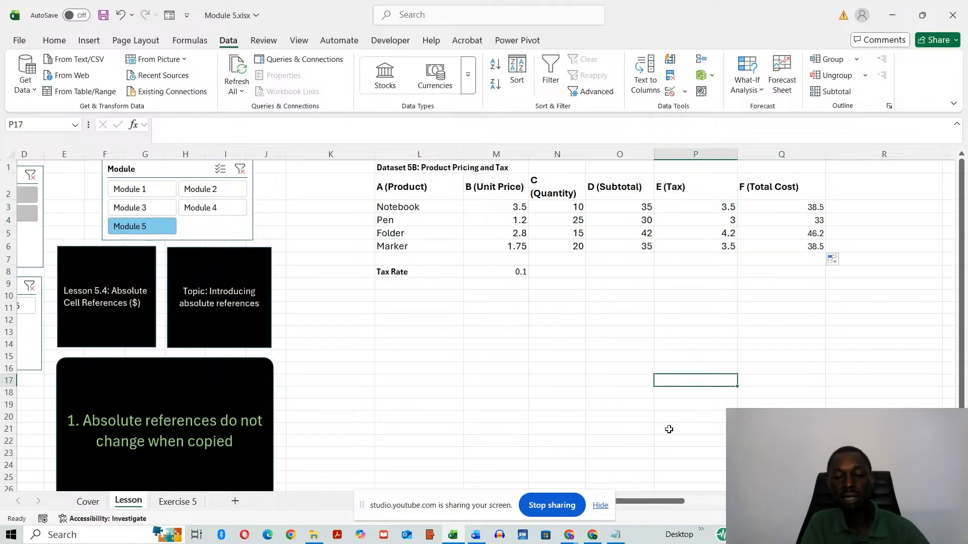
Step: Show points 2 and 3 of Lesson 5.4 on what the $ symbol locks and the $A$1 example
scroll(664, 504, "left", 3)
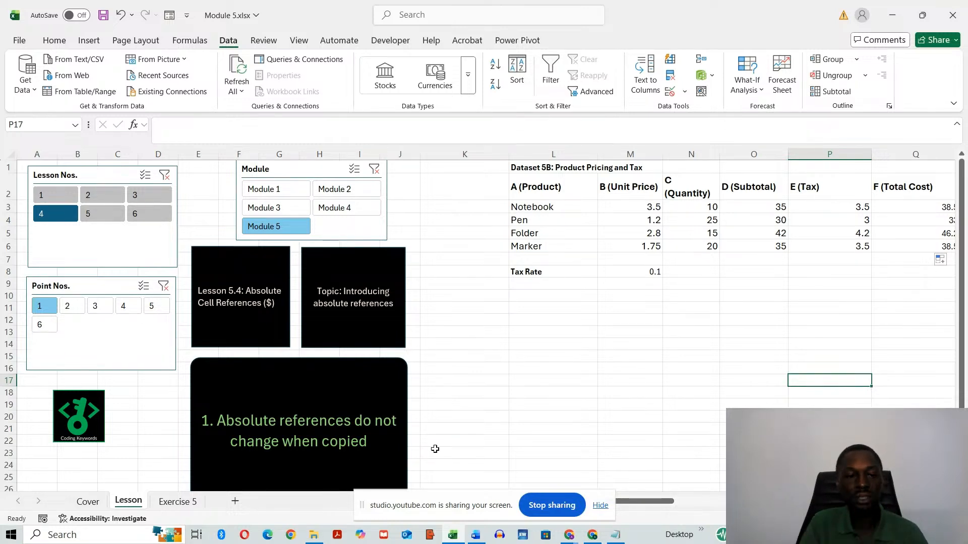
left_click(71, 307)
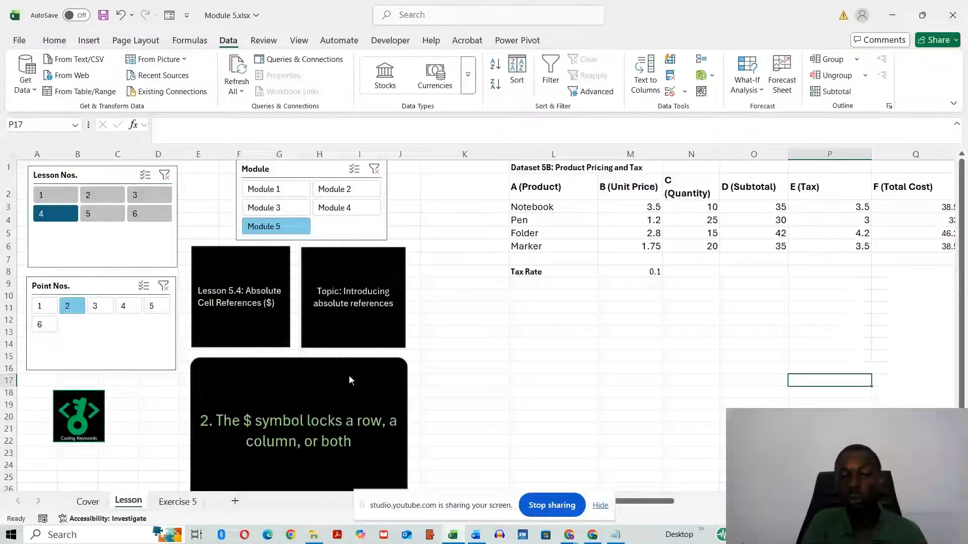
left_click(96, 306)
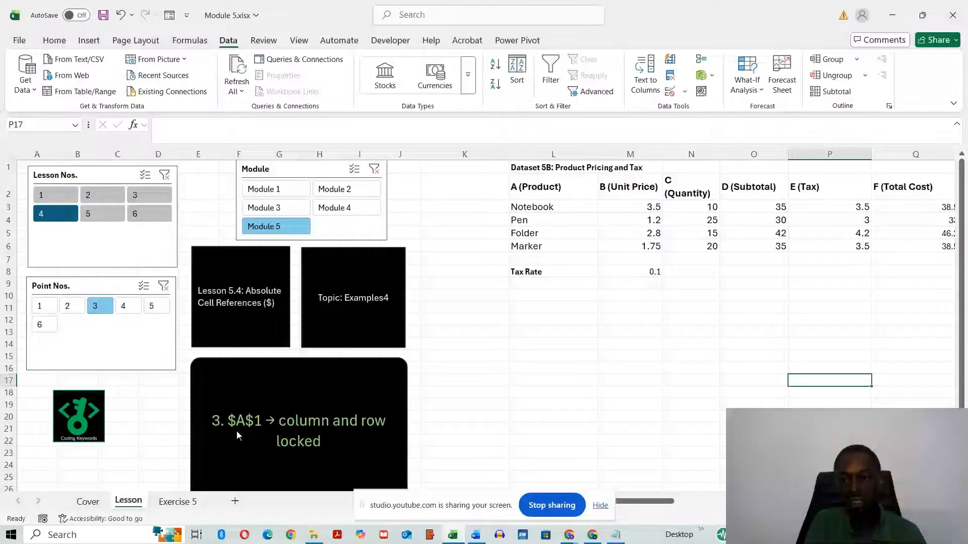
Step: Inspect the Notebook total cost formula in Q3 and the tax formula in P3 as an example of $A$1-style locking
double_click(897, 203)
key("Return")
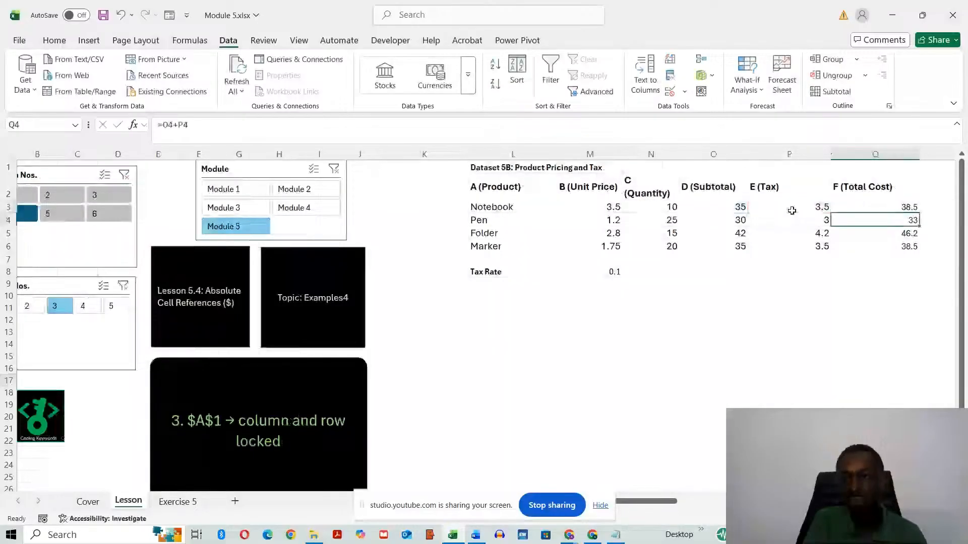
left_click(792, 207)
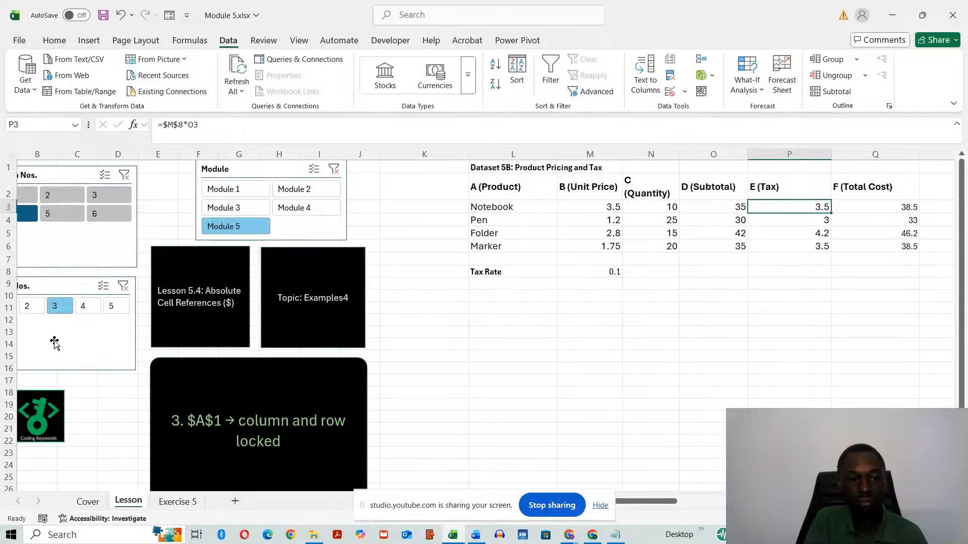
Step: Show points 4, 5 and 6 of Lesson 5.4 on column locking, row locking and the reference toggle shortcut
left_click(87, 306)
left_click_drag(637, 501, 610, 507)
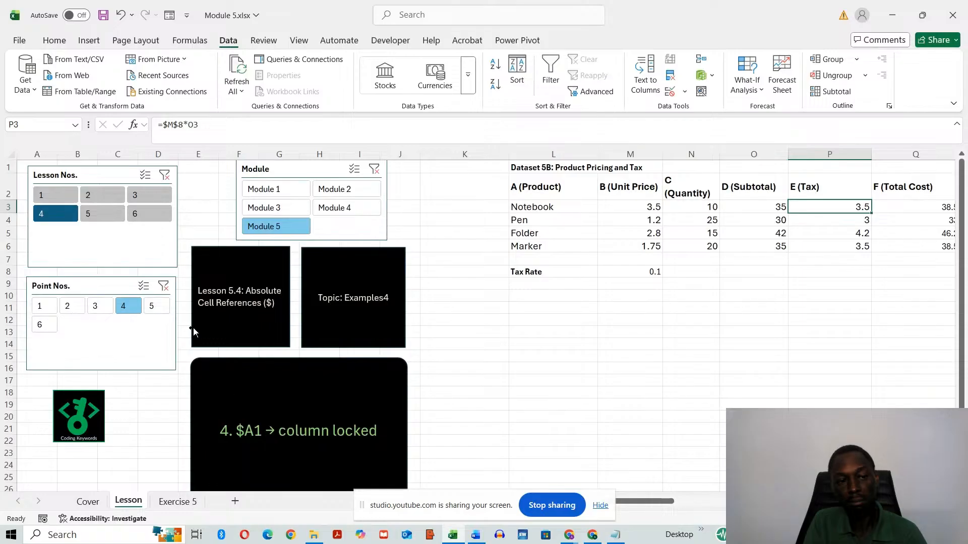
left_click(155, 309)
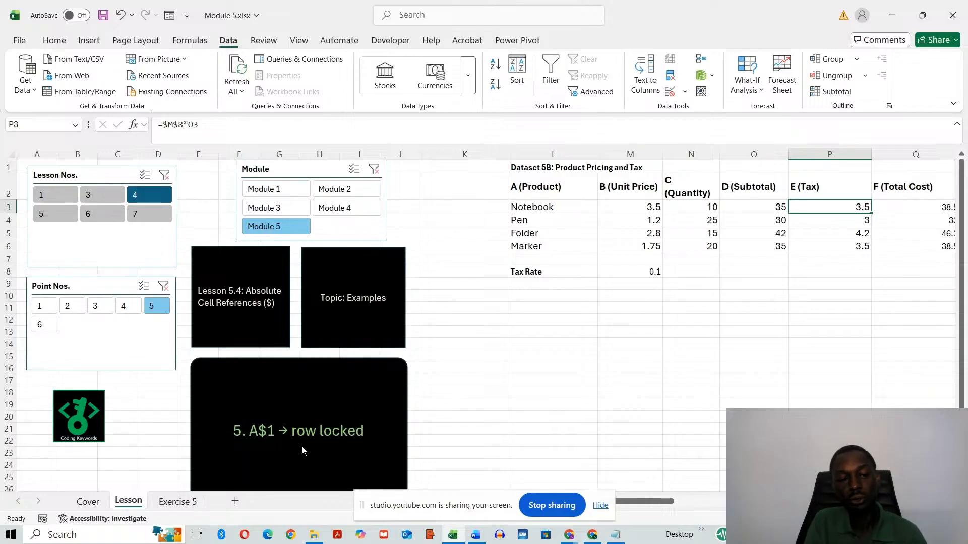
left_click(43, 325)
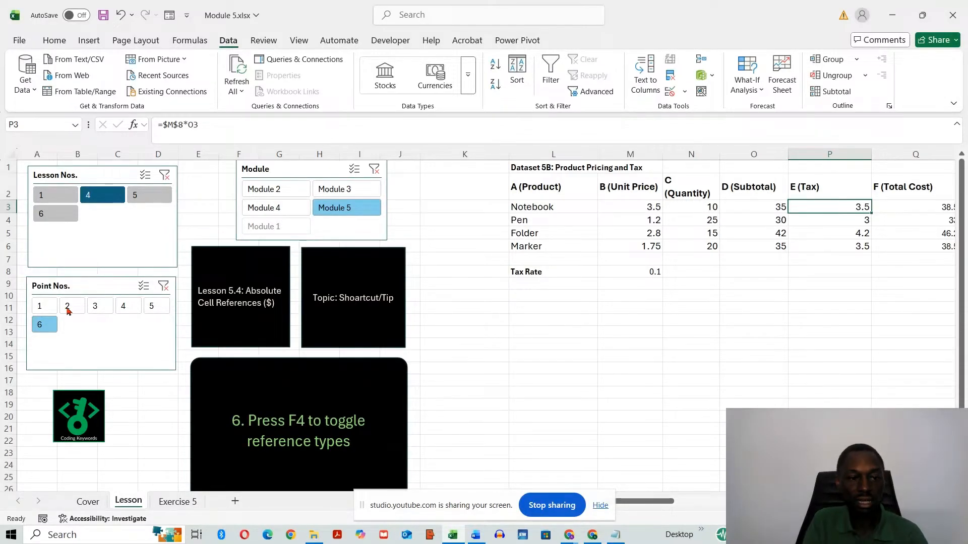
Step: Return the lesson display to point 1 and switch it to Lesson 5 on mixed references
left_click(44, 306)
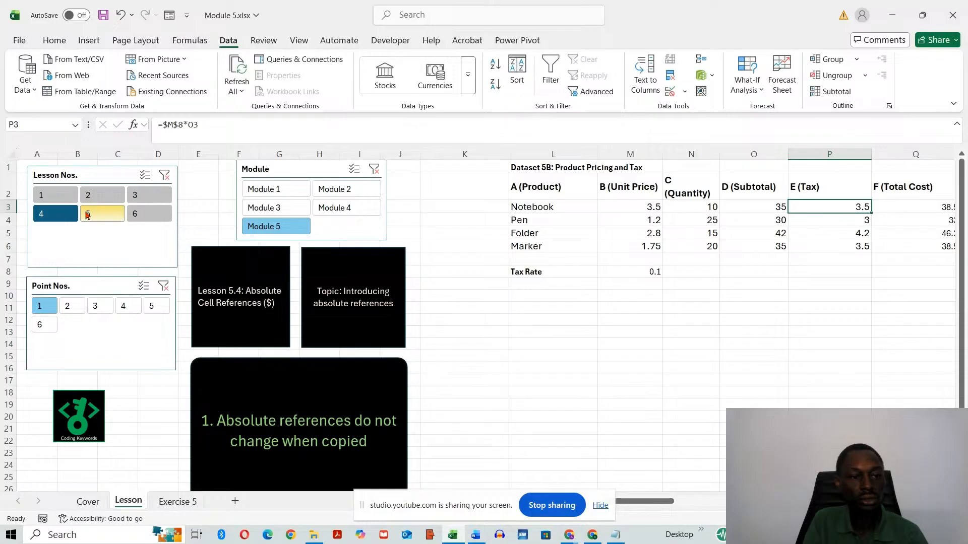
left_click(99, 213)
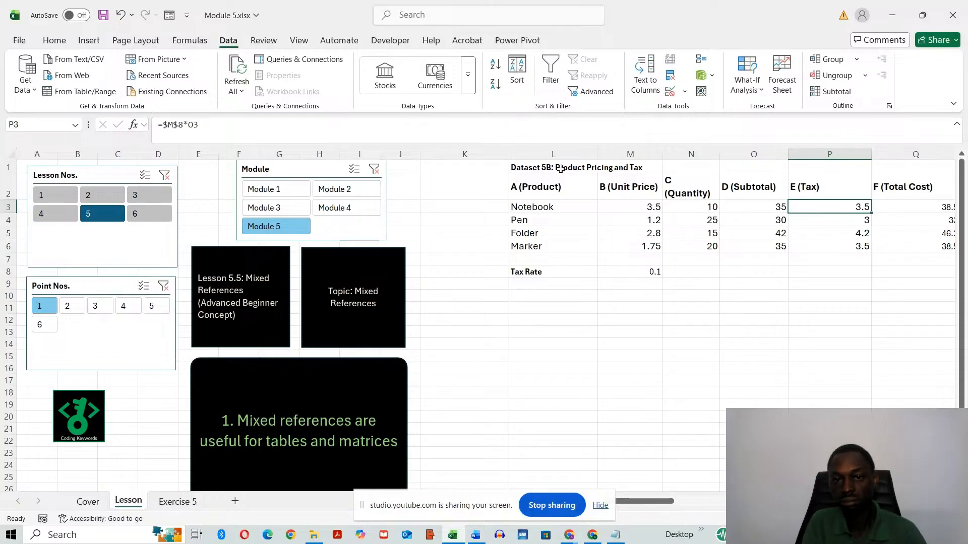
Step: Insert blank columns at L to Q, shifting Dataset 5B away from the lesson display
left_click_drag(555, 154, 916, 173)
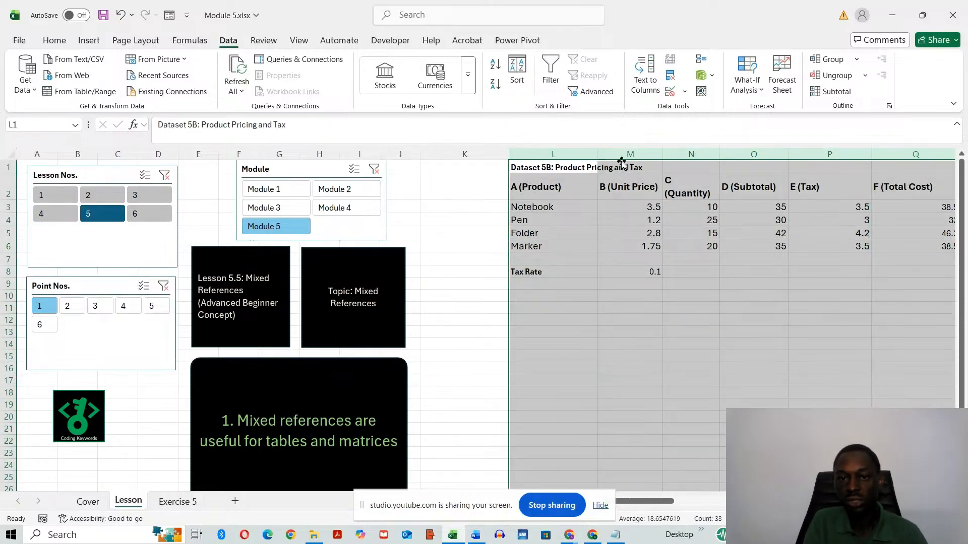
right_click(562, 154)
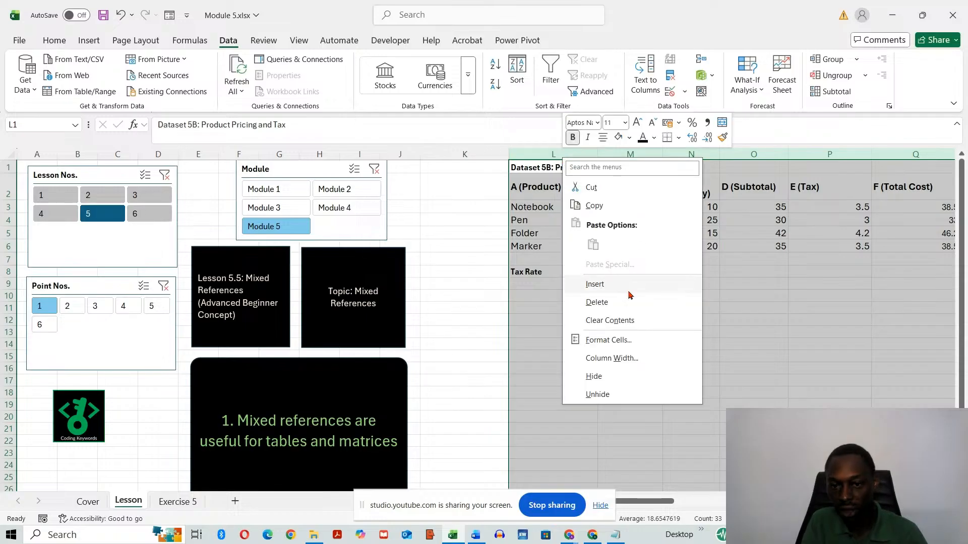
left_click(621, 293)
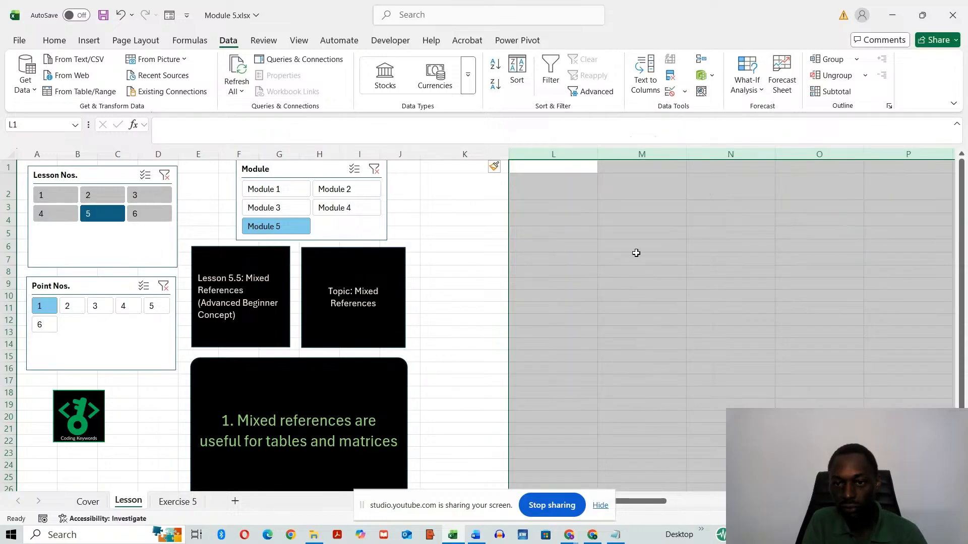
left_click(635, 257)
Step: Insert four more blank columns at K to N beside the lesson display
left_click_drag(493, 155, 710, 159)
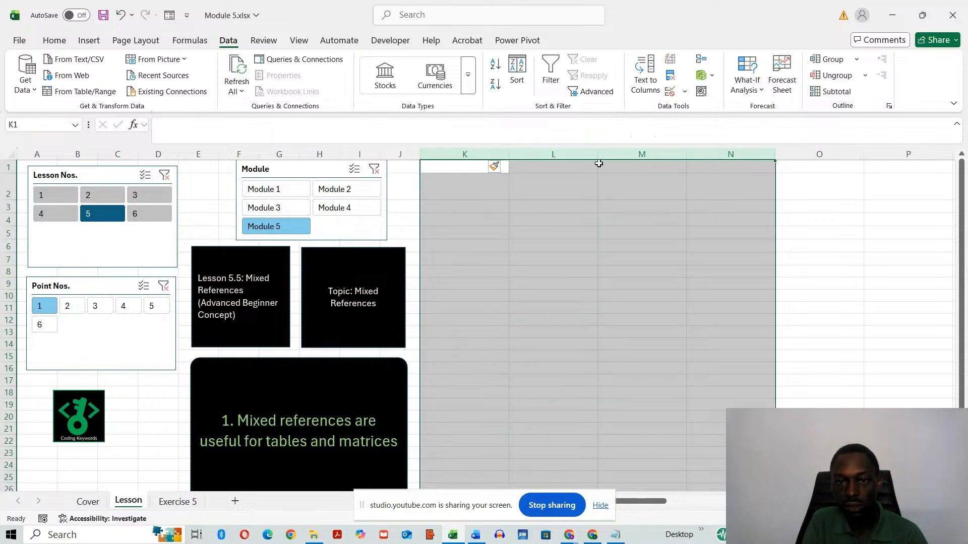
right_click(573, 156)
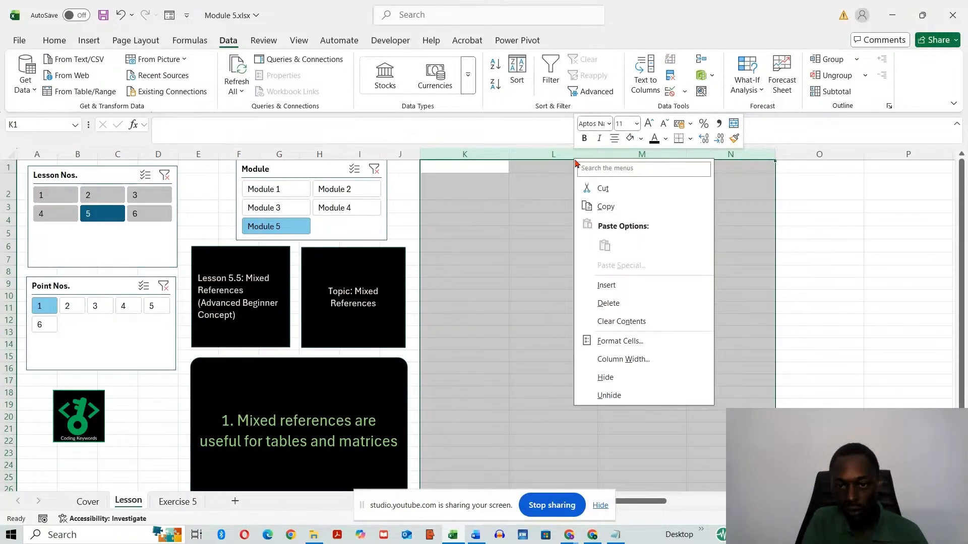
left_click(626, 286)
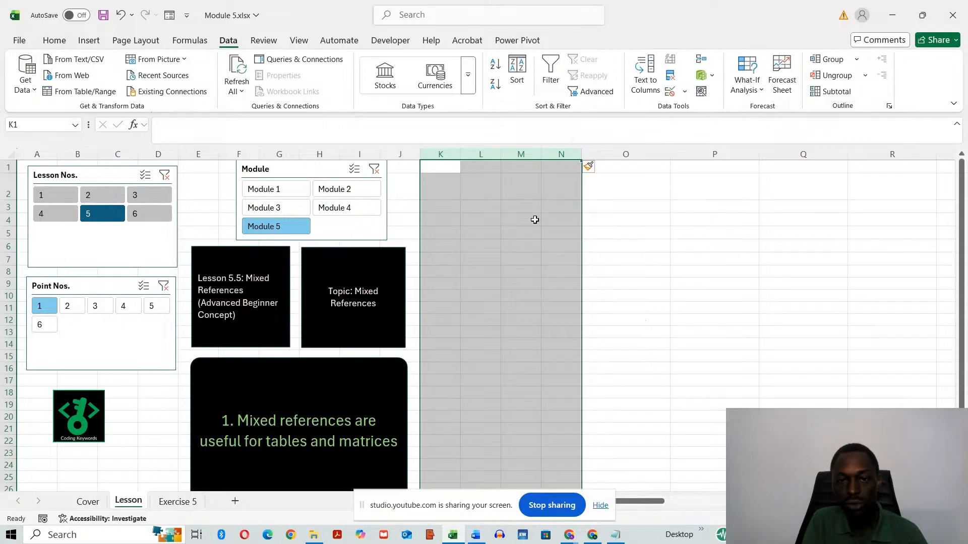
left_click(517, 208)
Step: Copy the Dataset 5C multiplication grid from the Exercise 5 sheet and paste it at L1 of the Lesson sheet
left_click(493, 171)
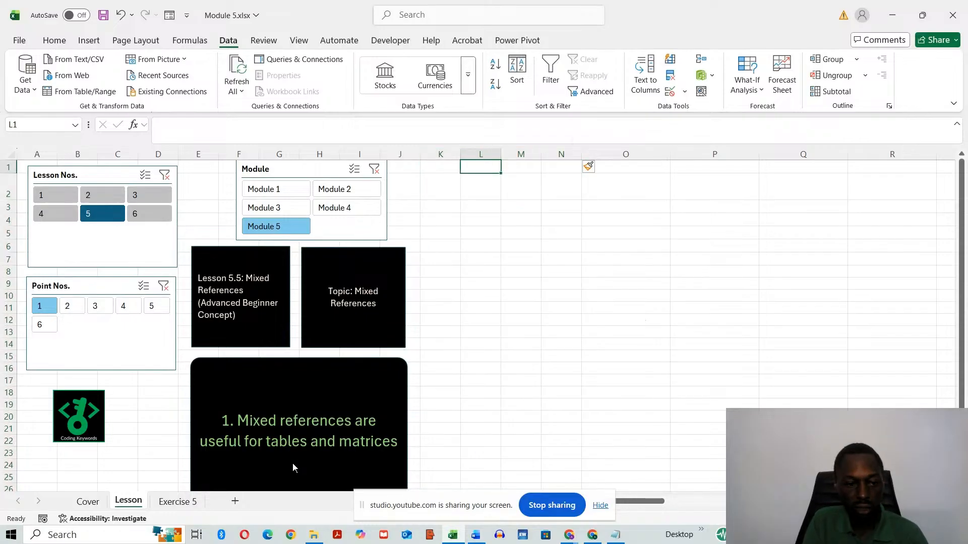
left_click(177, 502)
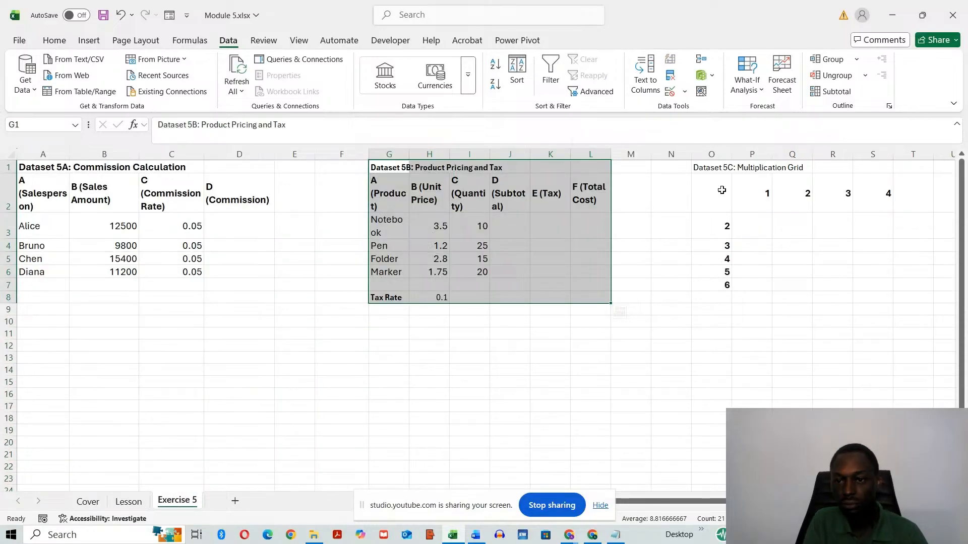
left_click_drag(704, 168, 867, 281)
key("ctrl+c")
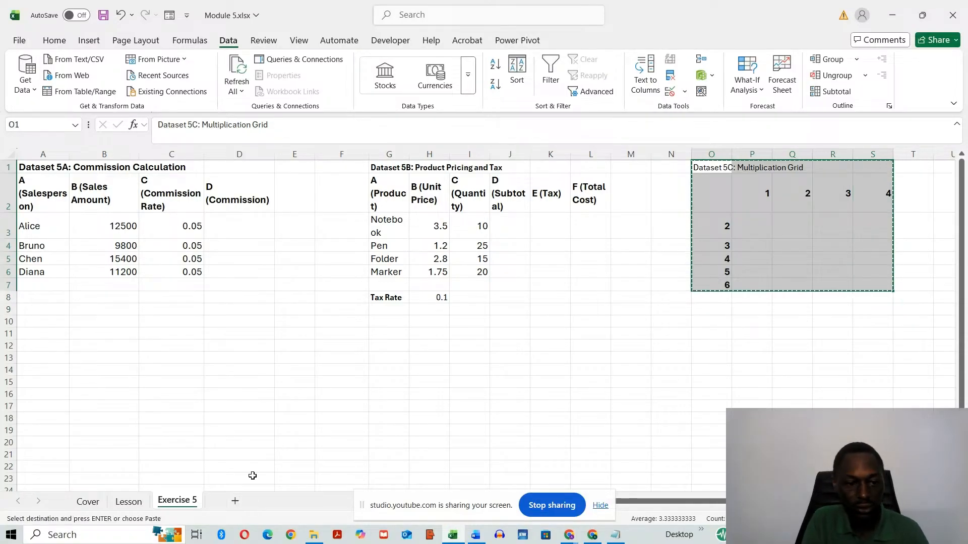
left_click(129, 501)
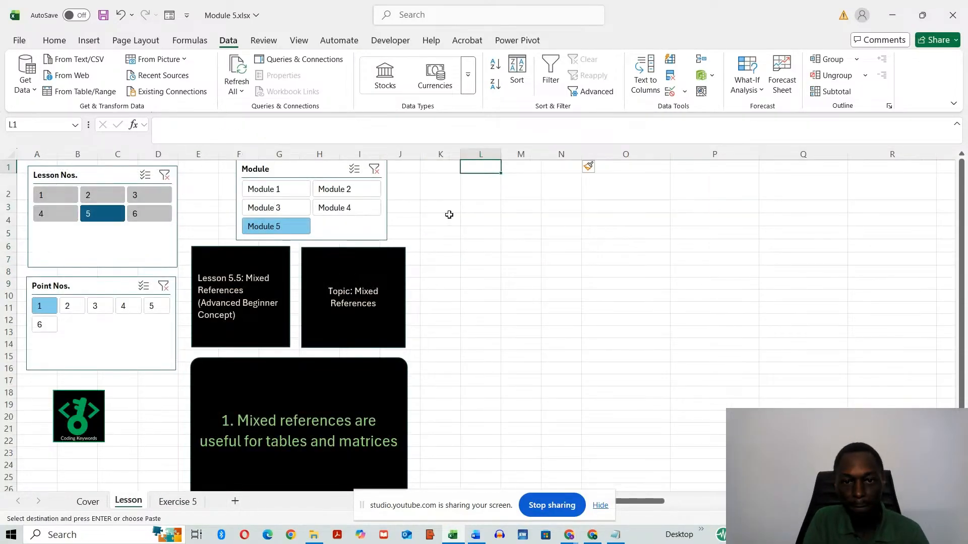
key("ctrl+v")
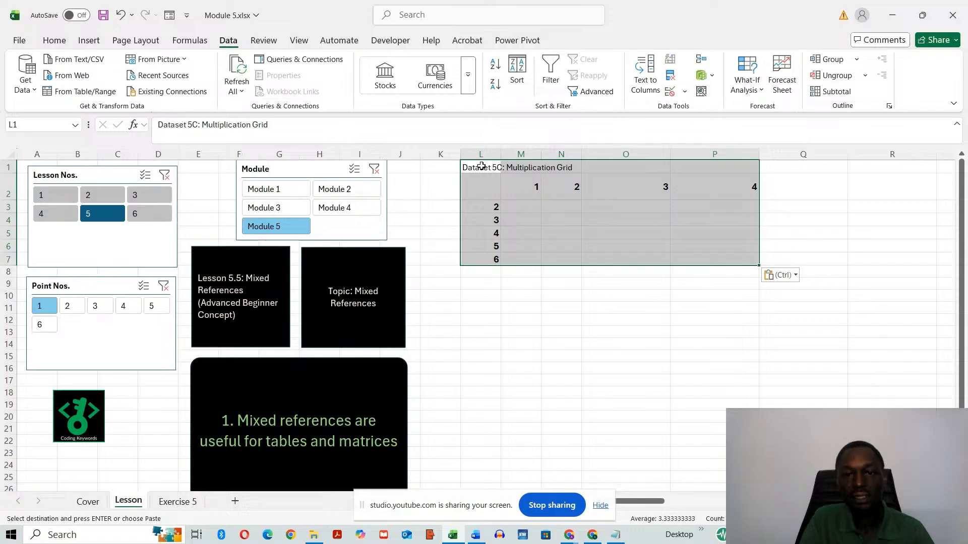
left_click(628, 318)
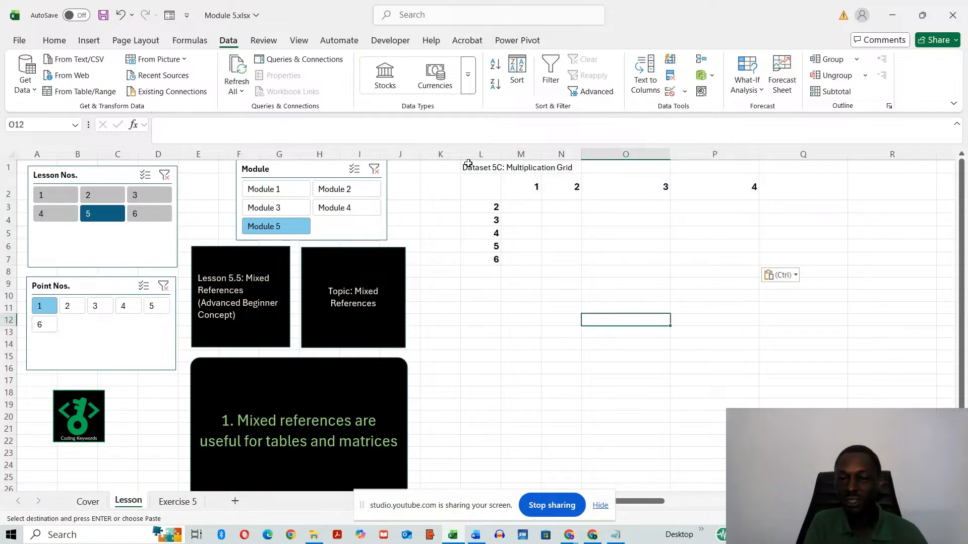
Step: Merge and center the Dataset 5C title across L1:P1
left_click_drag(469, 164, 712, 166)
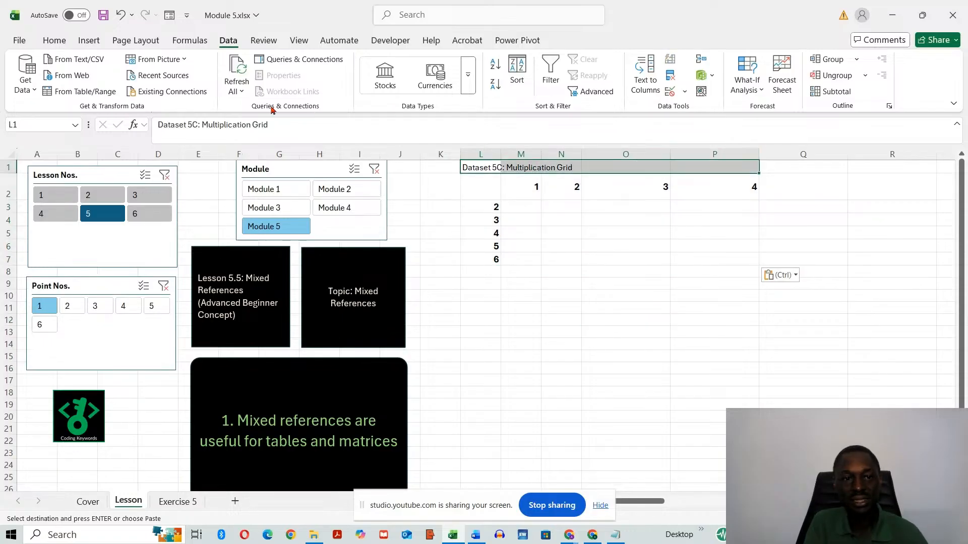
left_click(54, 43)
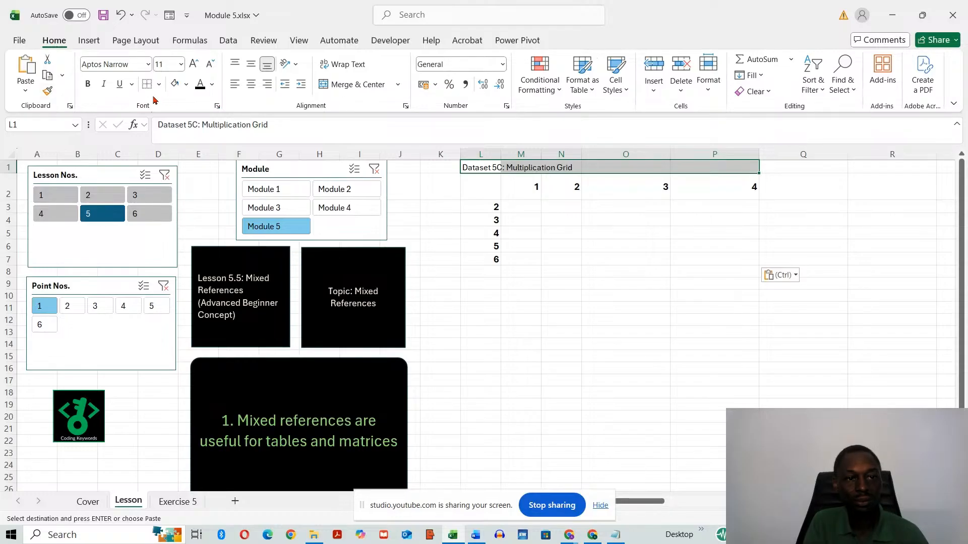
left_click(353, 84)
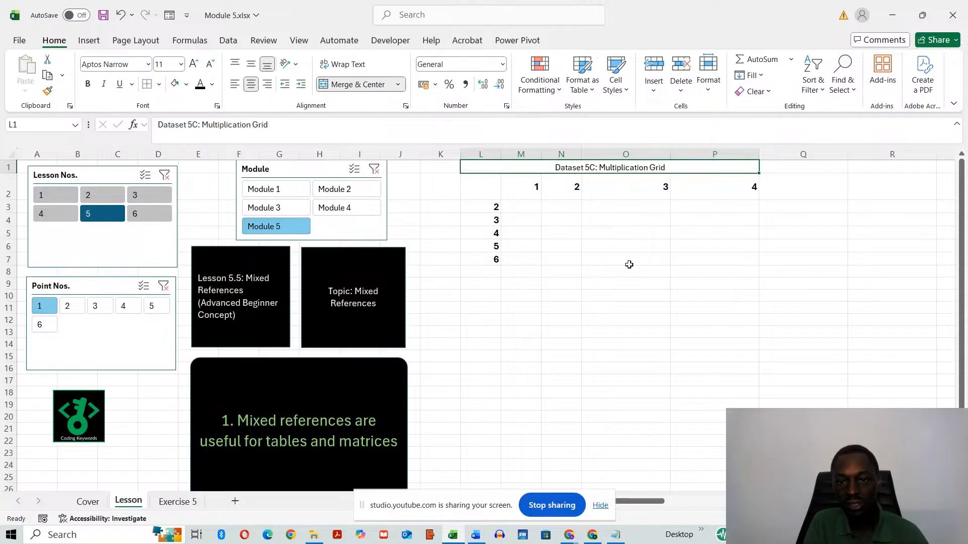
Step: Make the Dataset 5C title bold with a font size of 14
left_click(88, 84)
left_click(194, 64)
left_click(193, 64)
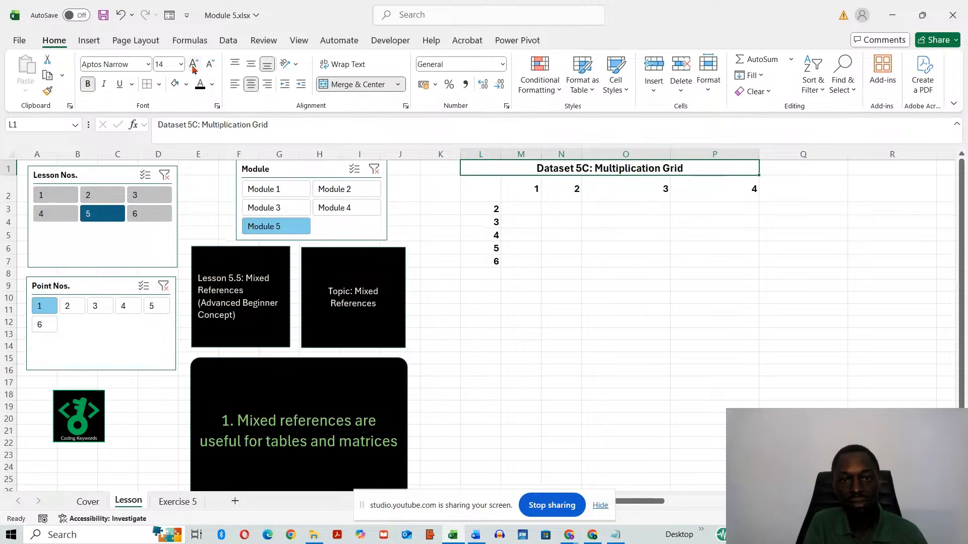
Step: Apply the Accent1 cell style to the merged Dataset 5C title
left_click(615, 85)
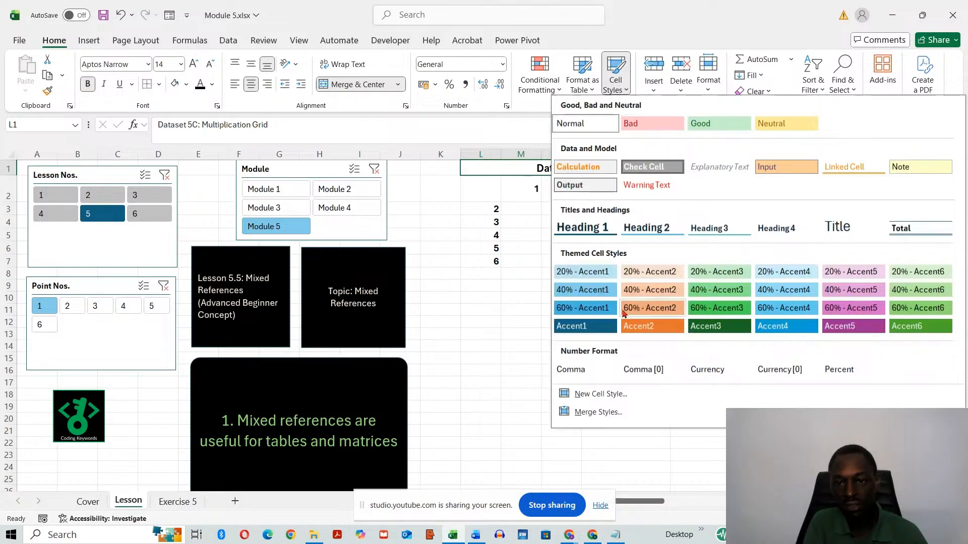
left_click(594, 326)
left_click(598, 346)
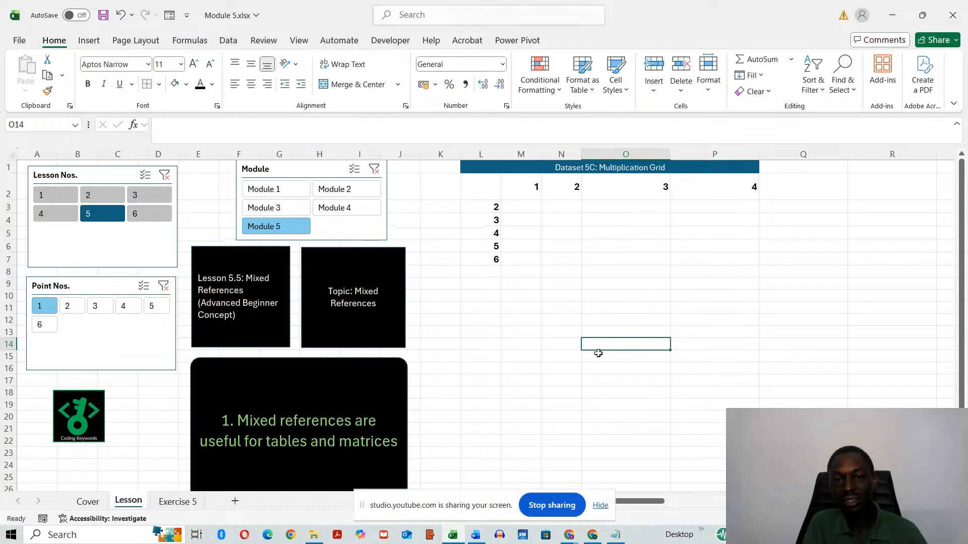
Step: Set the font size of the Accent1-styled title in L1 to 14 and make it bold
left_click(193, 65)
left_click(194, 64)
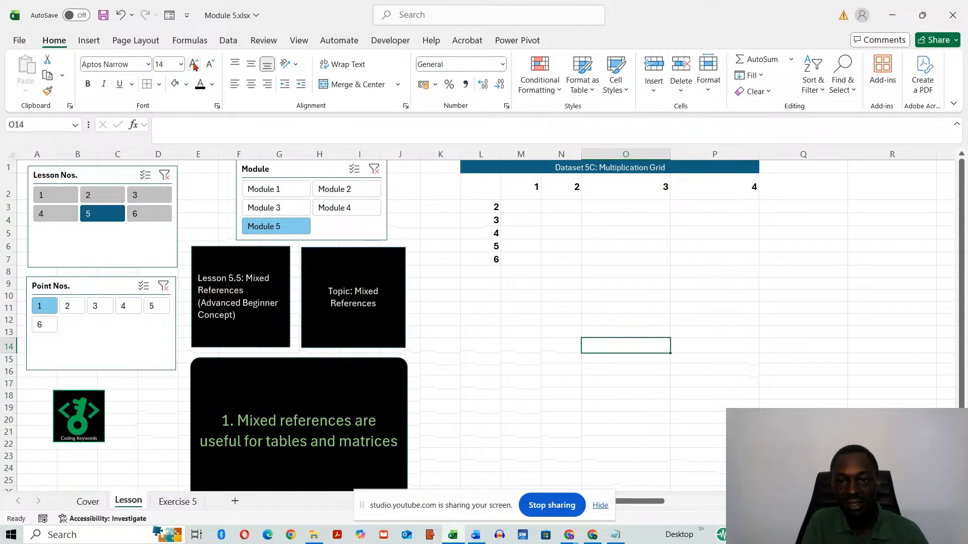
left_click(500, 169)
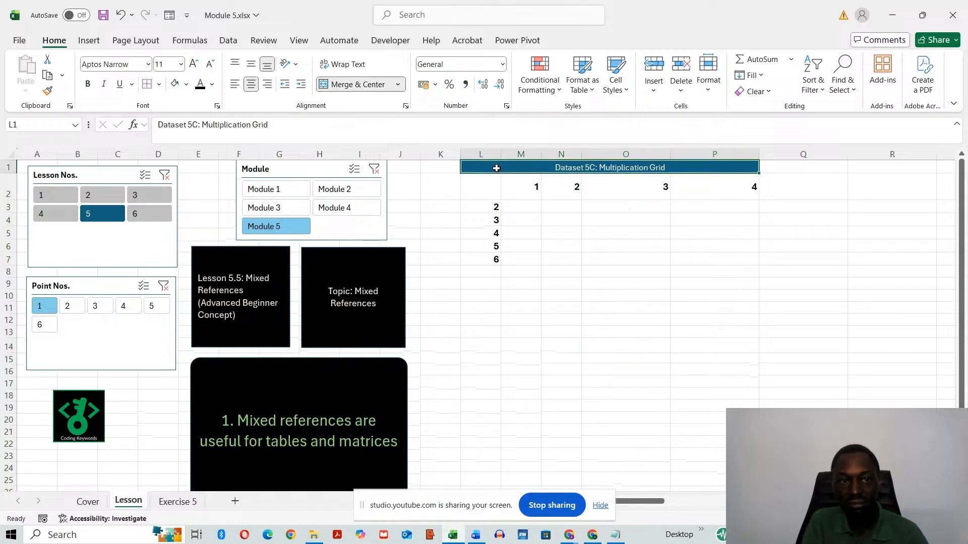
left_click(193, 64)
left_click(194, 64)
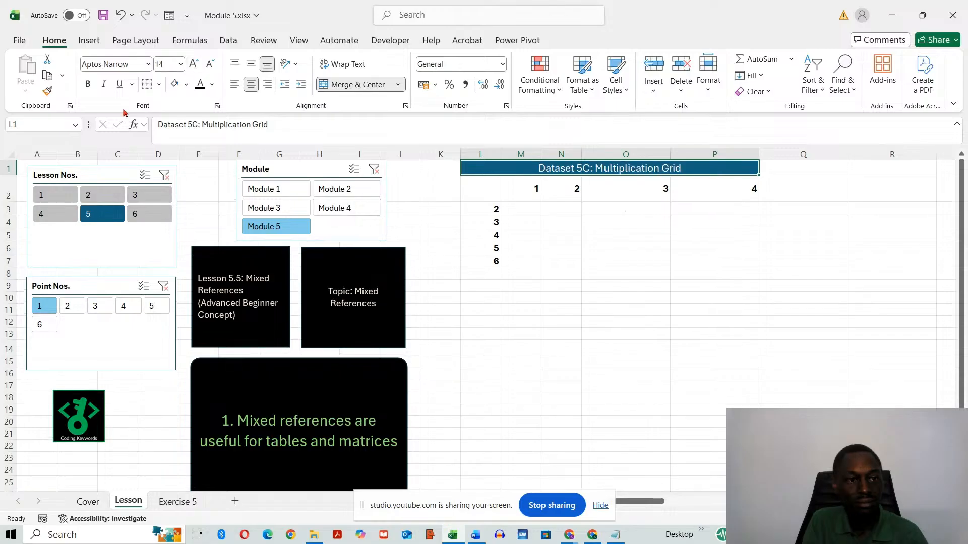
left_click(88, 83)
left_click(577, 309)
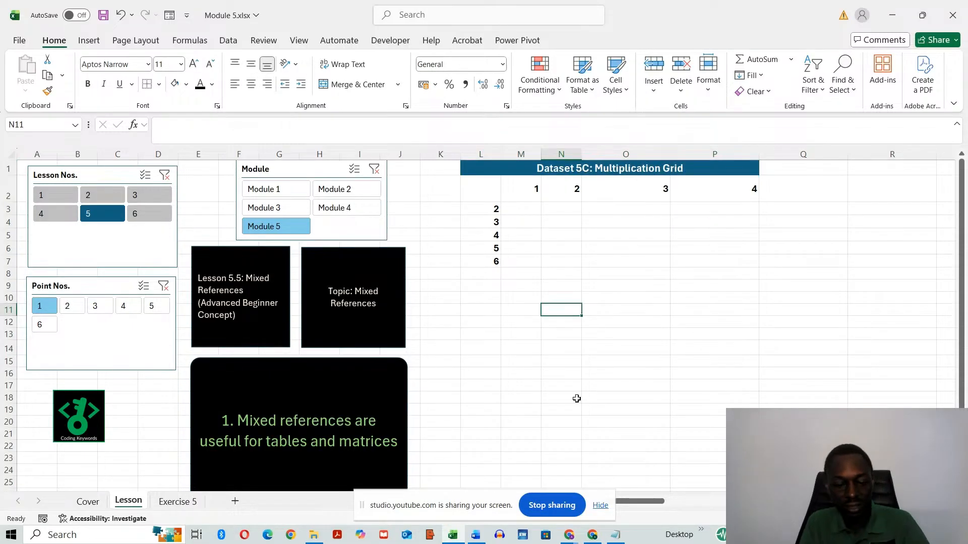
Step: Check the live stream page in YouTube Studio and return to the Lesson sheet in Excel
key("alt+Tab")
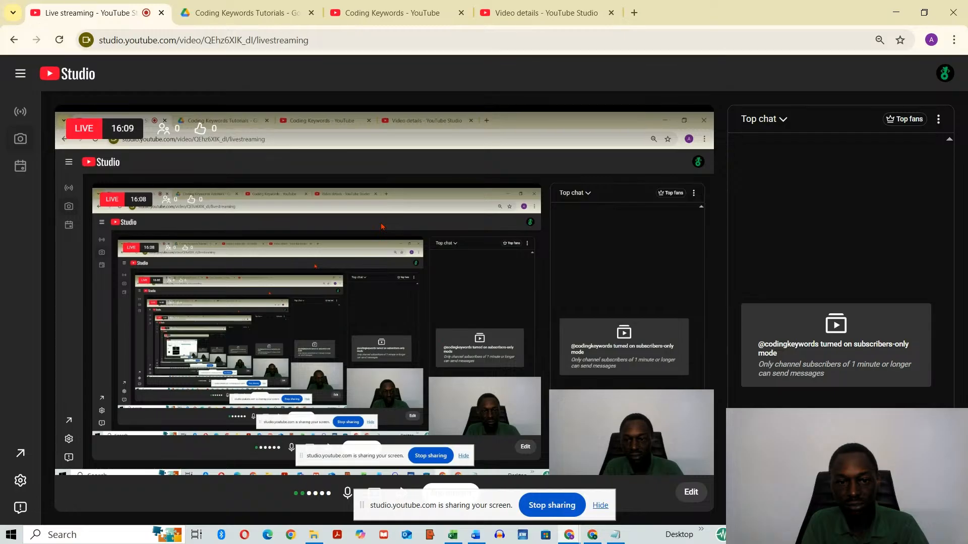
key("alt+Tab")
left_click(635, 329)
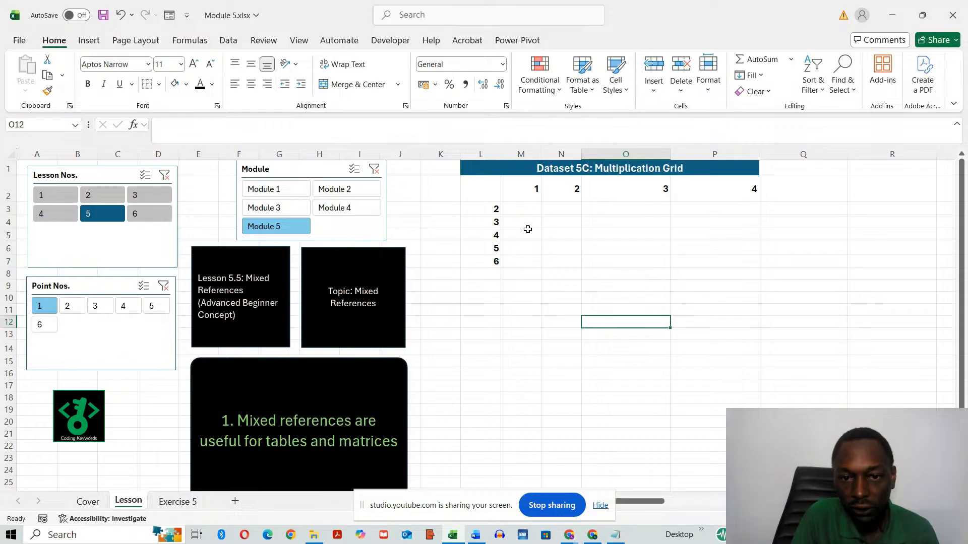
left_click(515, 208)
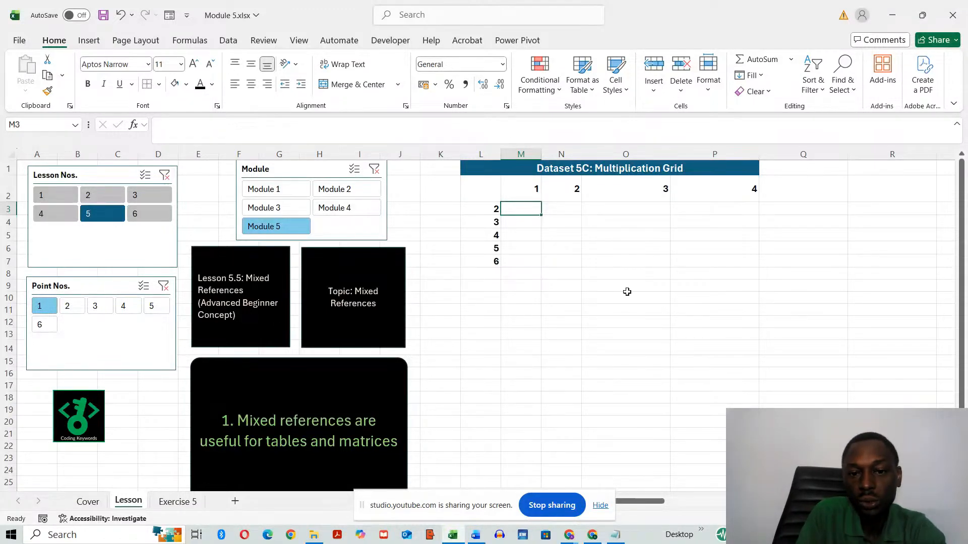
left_click(589, 301)
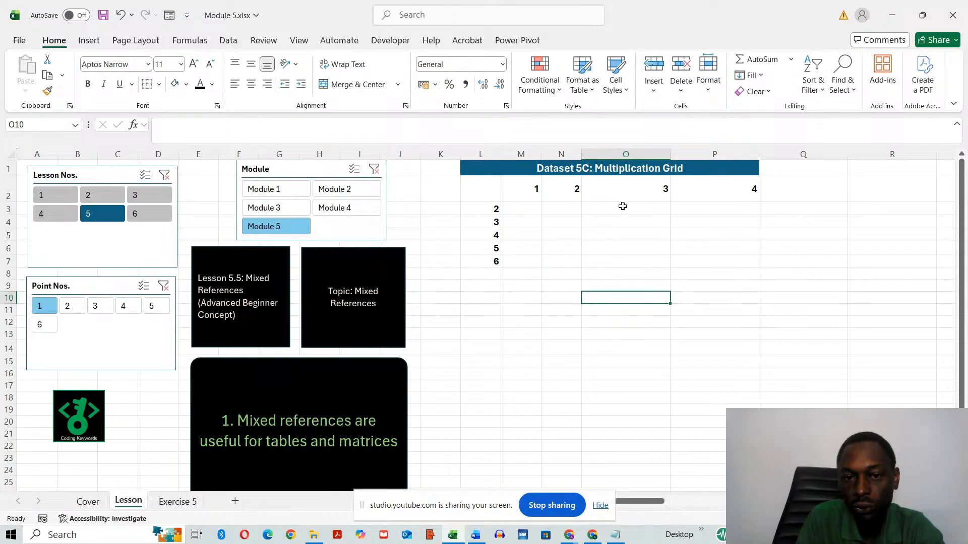
Step: Add all borders to the multiplication grid cells L2:P7
left_click_drag(493, 195, 710, 259)
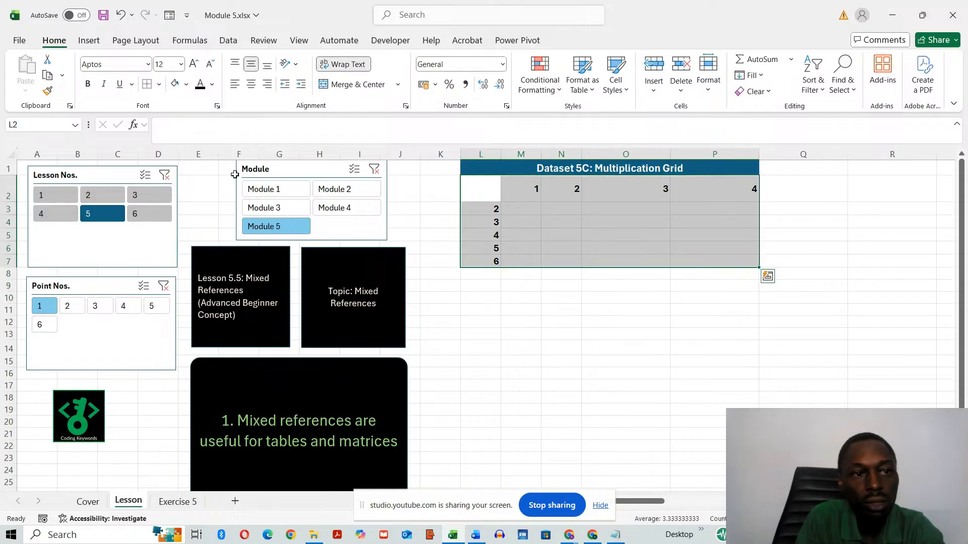
left_click(158, 84)
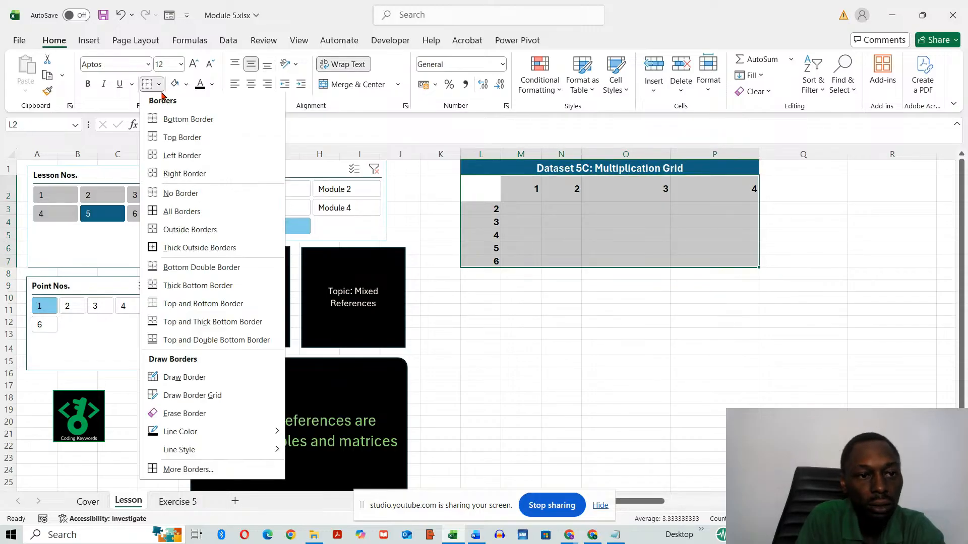
left_click(168, 210)
left_click(601, 346)
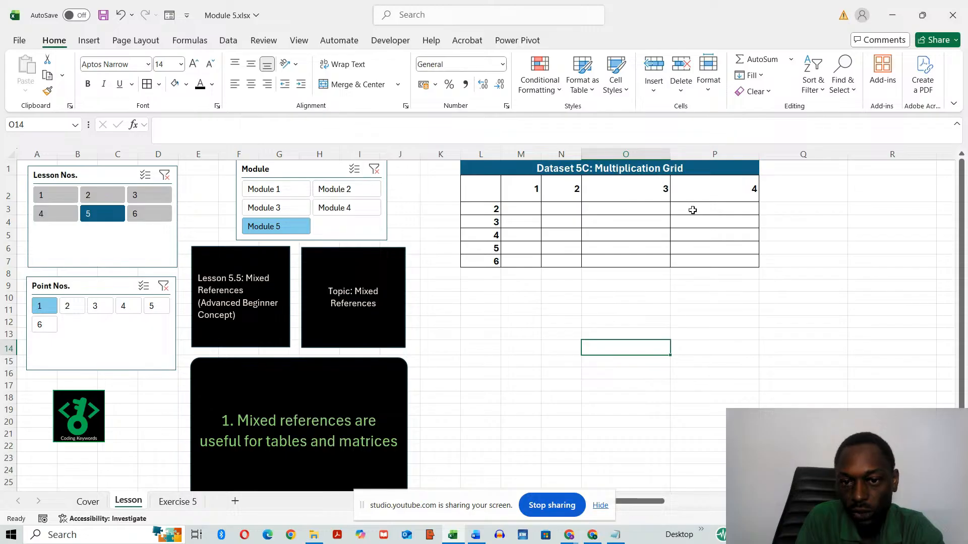
Step: Narrow column O, which holds the grid's header 3
left_click_drag(670, 153, 631, 154)
left_click(656, 154)
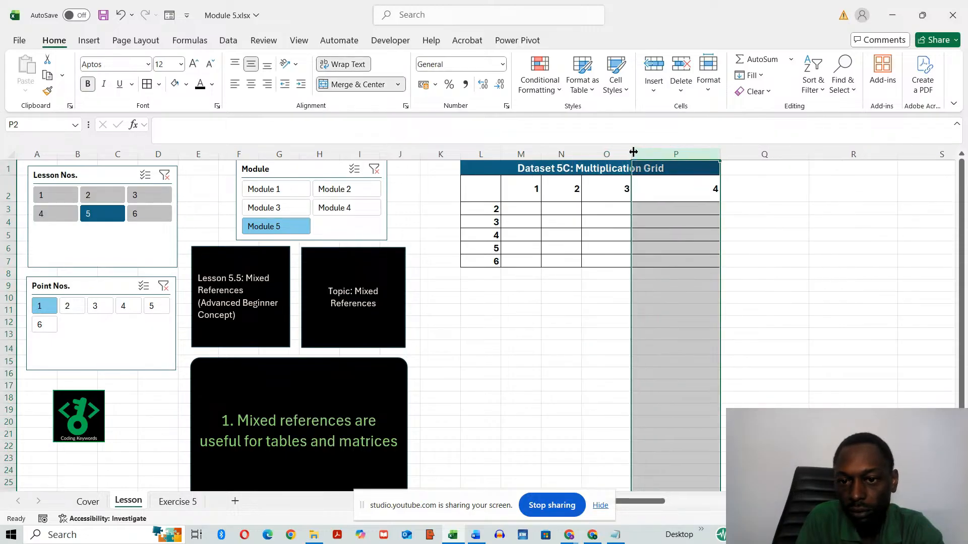
left_click(576, 350)
Step: Walk through the empty cells M3 to P3 in the grid's first row, ending back at M3
left_click(534, 211)
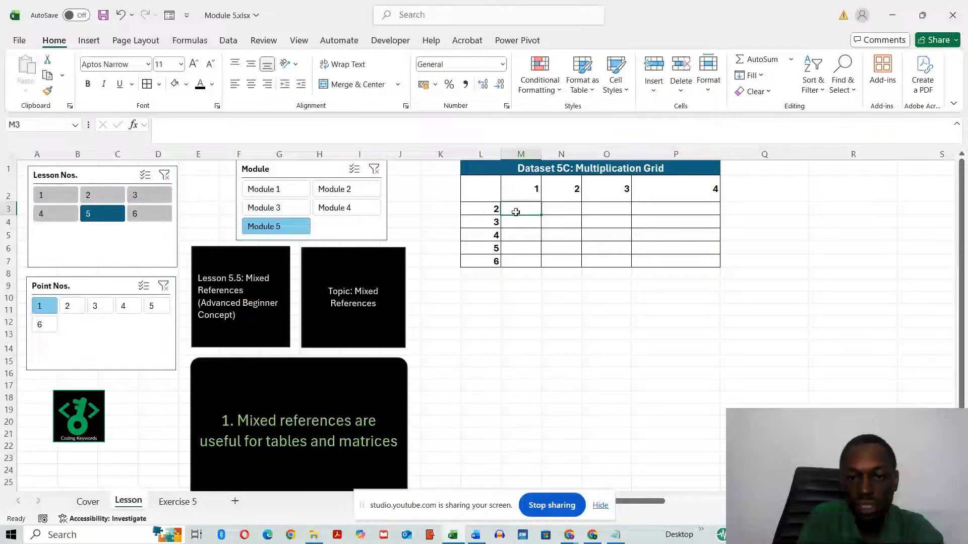
left_click(557, 208)
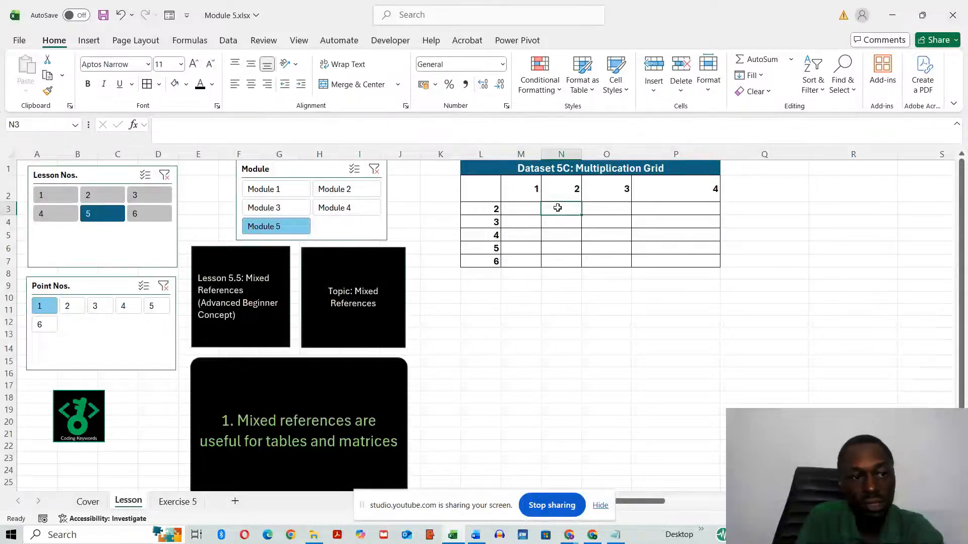
left_click(606, 208)
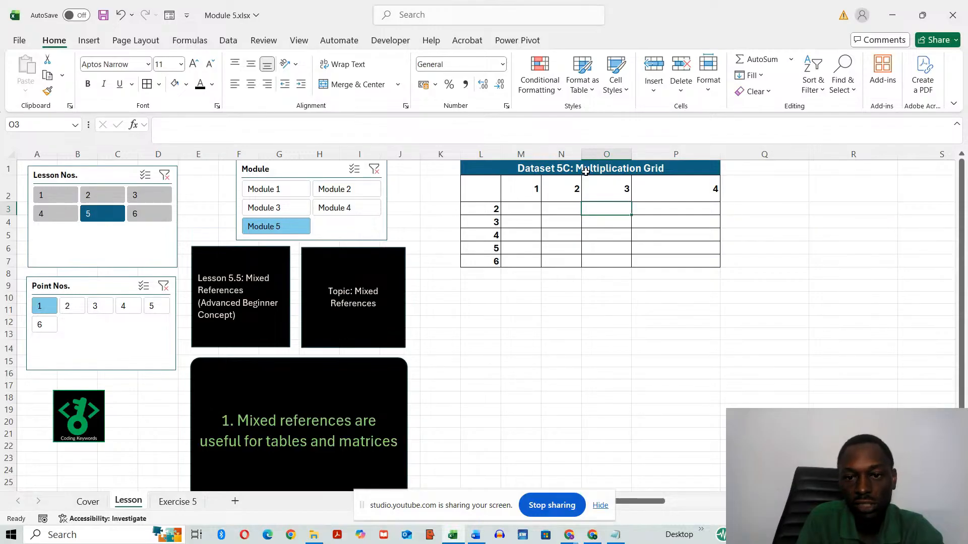
left_click(663, 210)
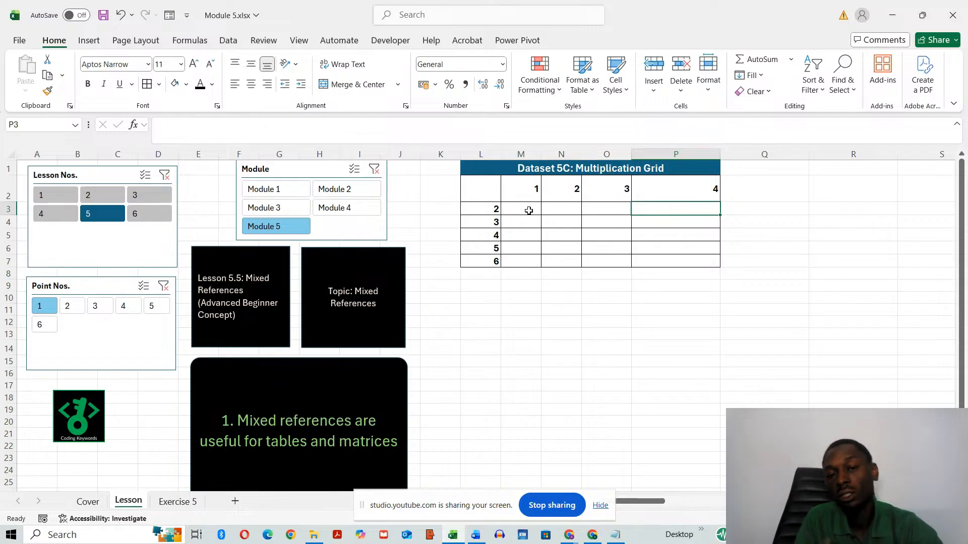
left_click(527, 210)
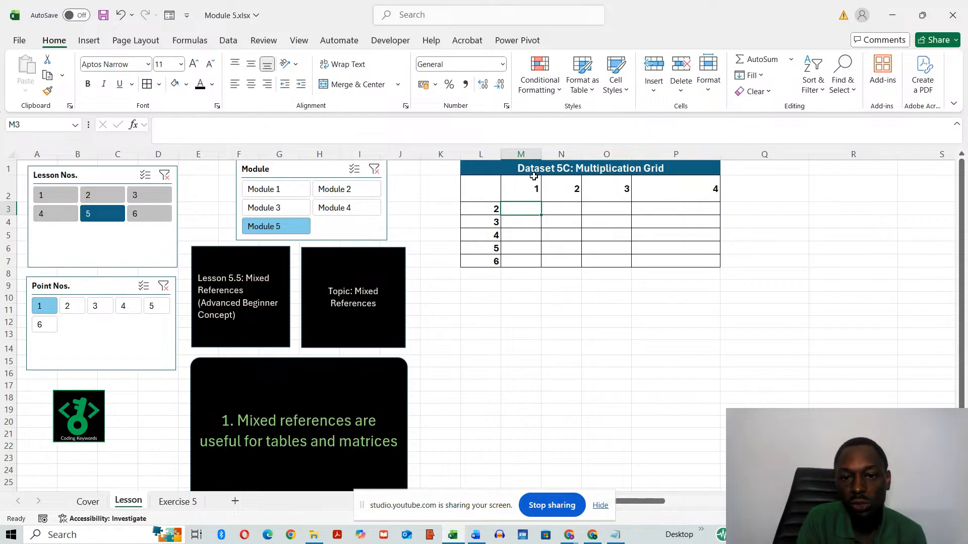
Step: Enter the formula =L3*M2 in cell M3 of the multiplication grid, using relative references to the row and column headers
left_click(523, 222)
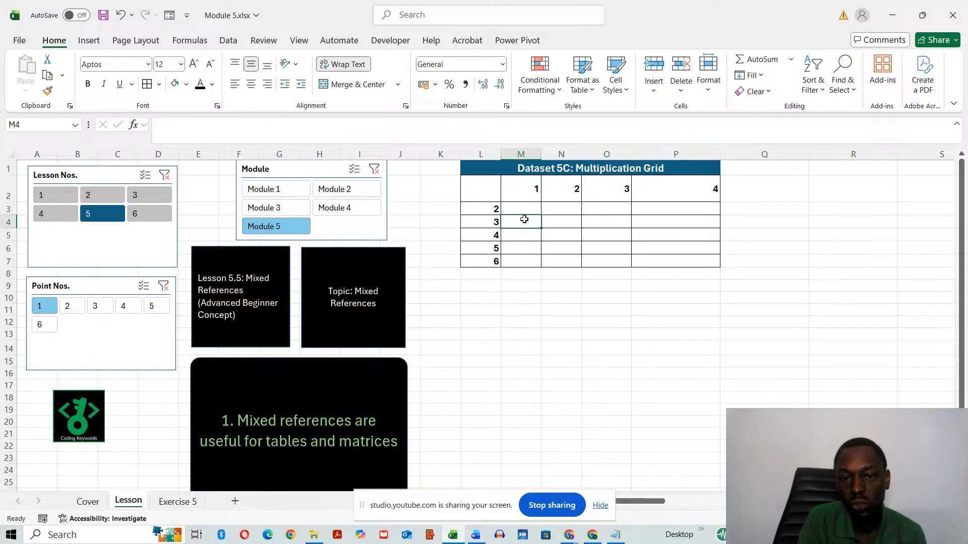
left_click(520, 208)
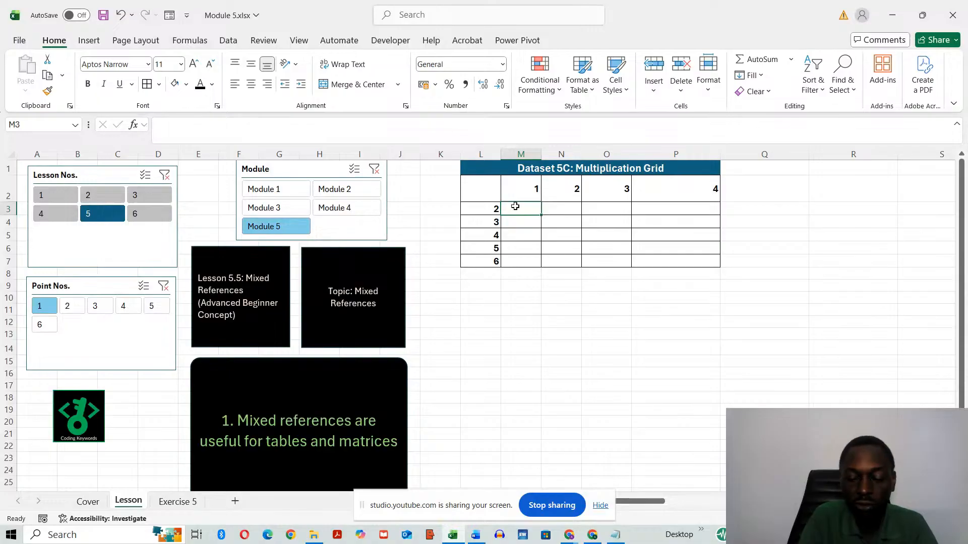
type("=")
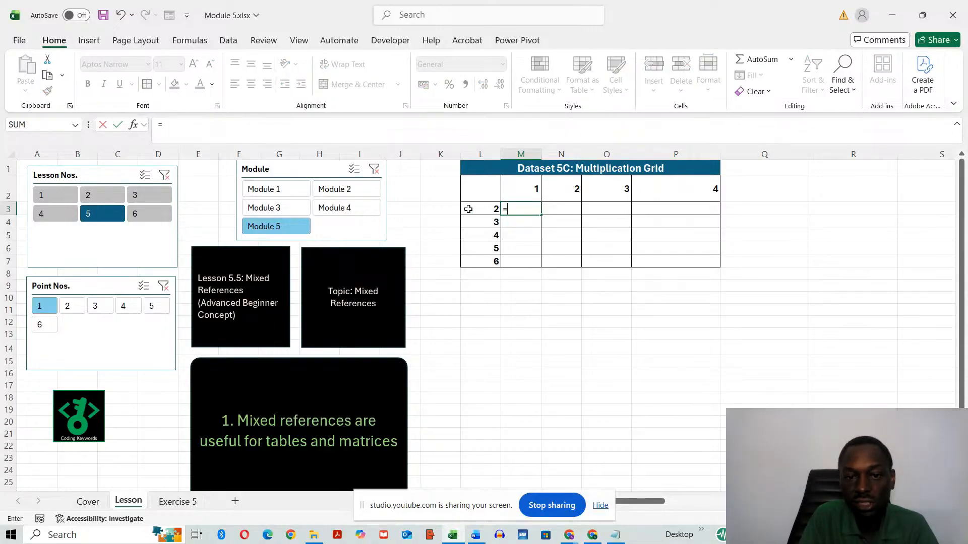
left_click(469, 209)
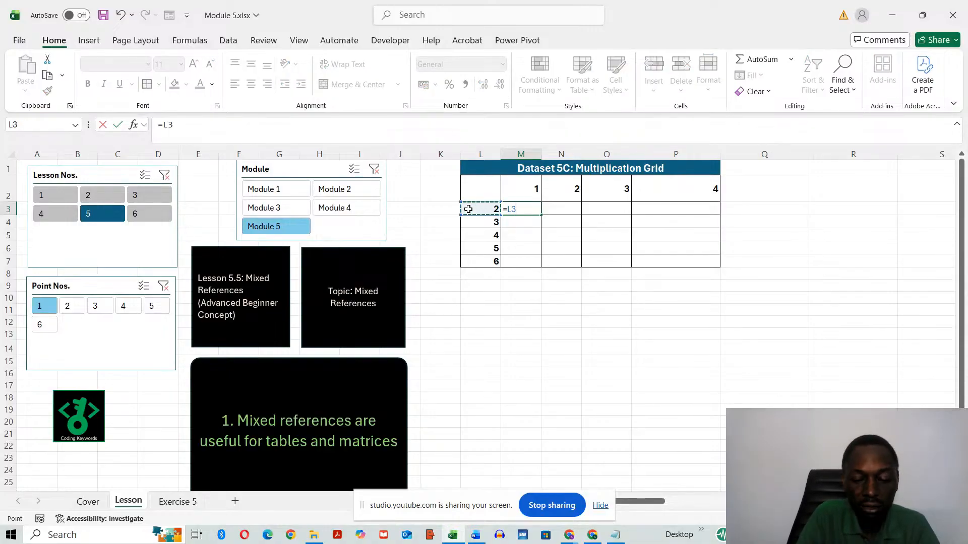
type("*")
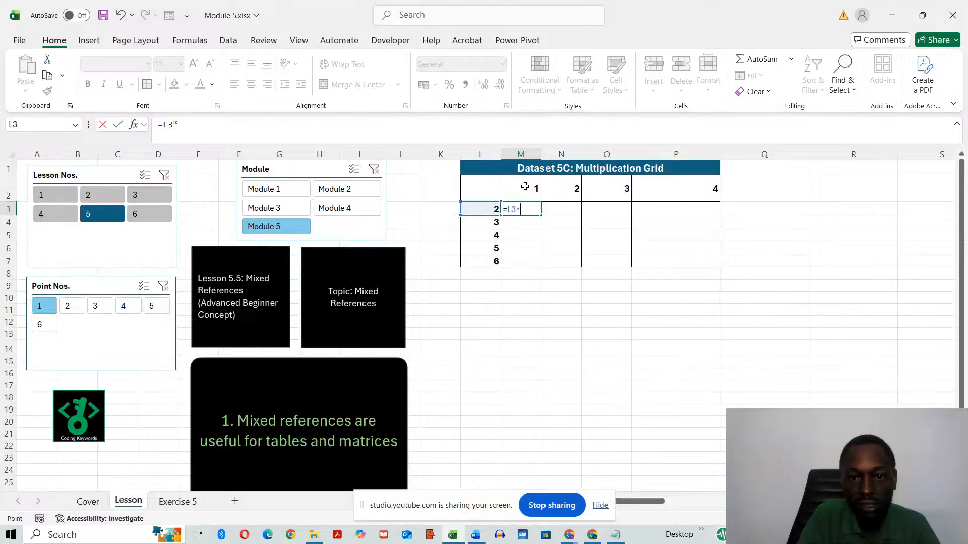
left_click(526, 187)
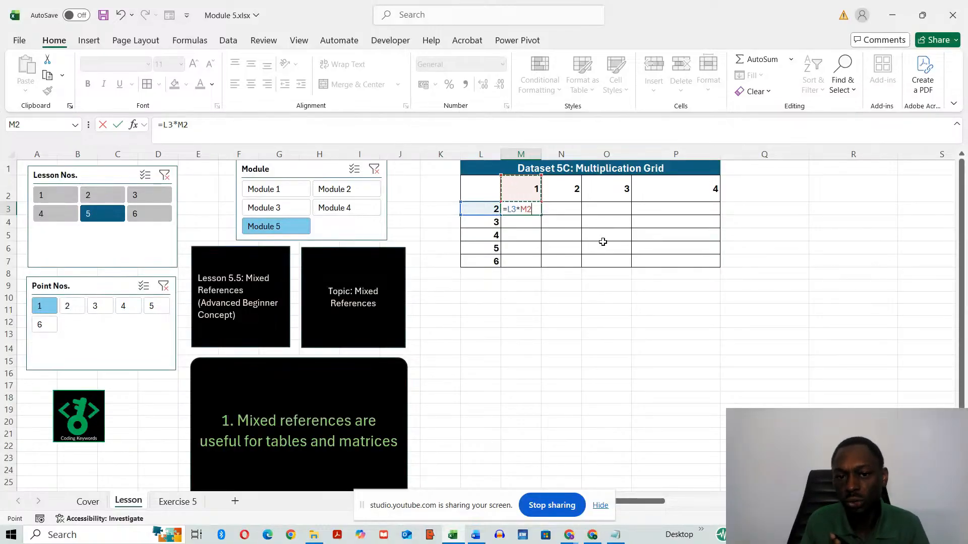
key("Return")
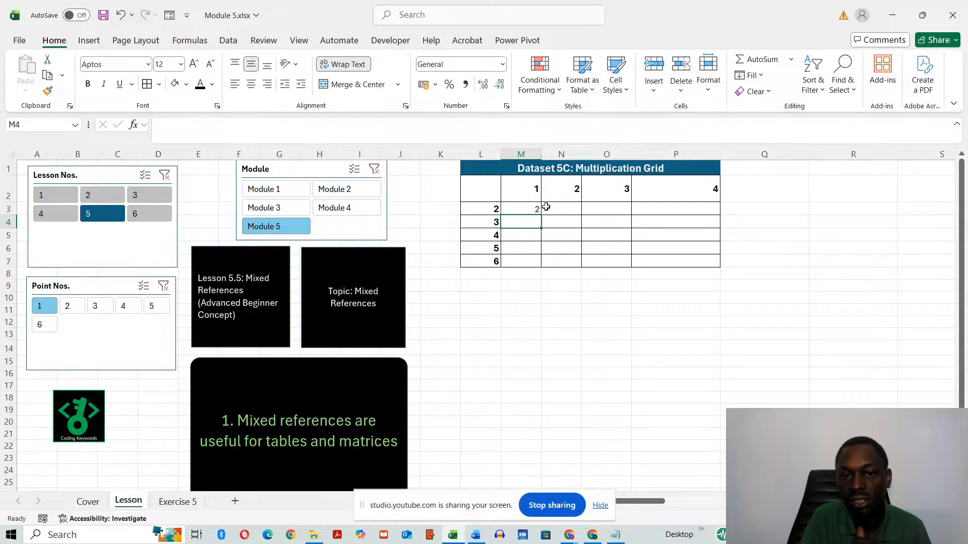
Step: Change the formula in M3 to the mixed references =$L3*M$2, locking column L and row 2
left_click(527, 209)
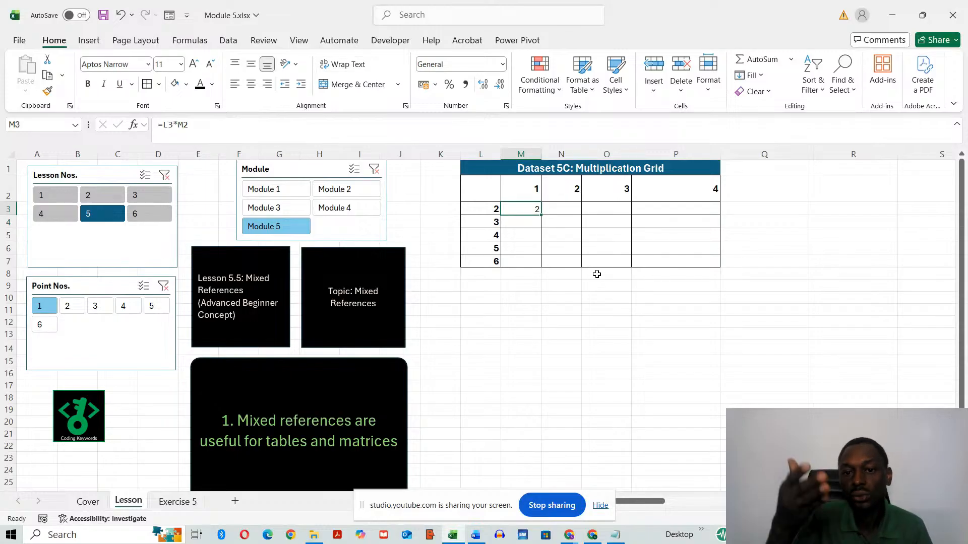
double_click(527, 209)
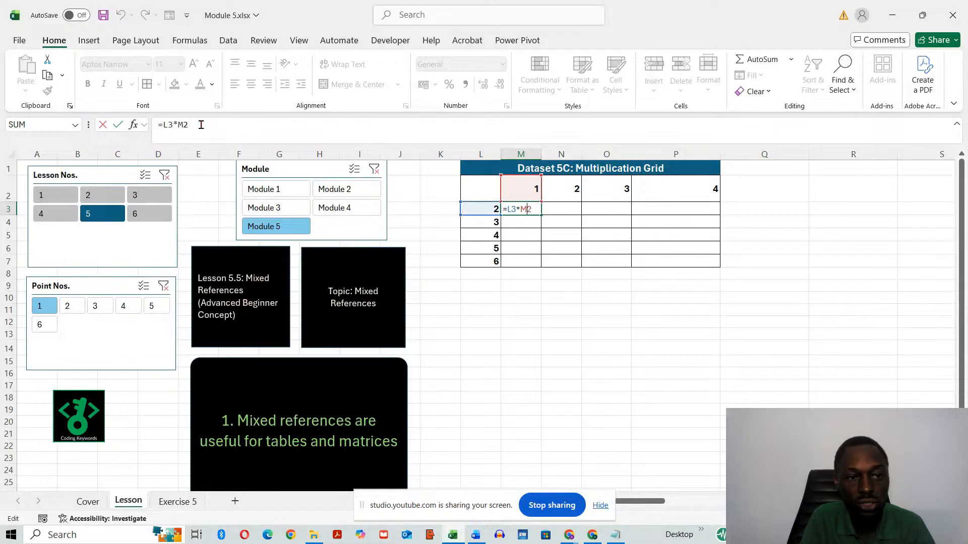
left_click(164, 124)
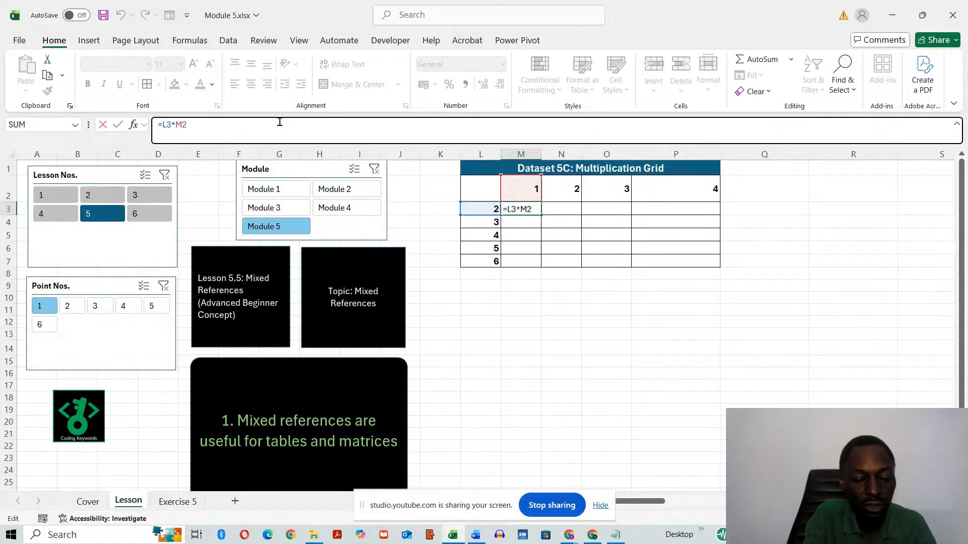
type("$")
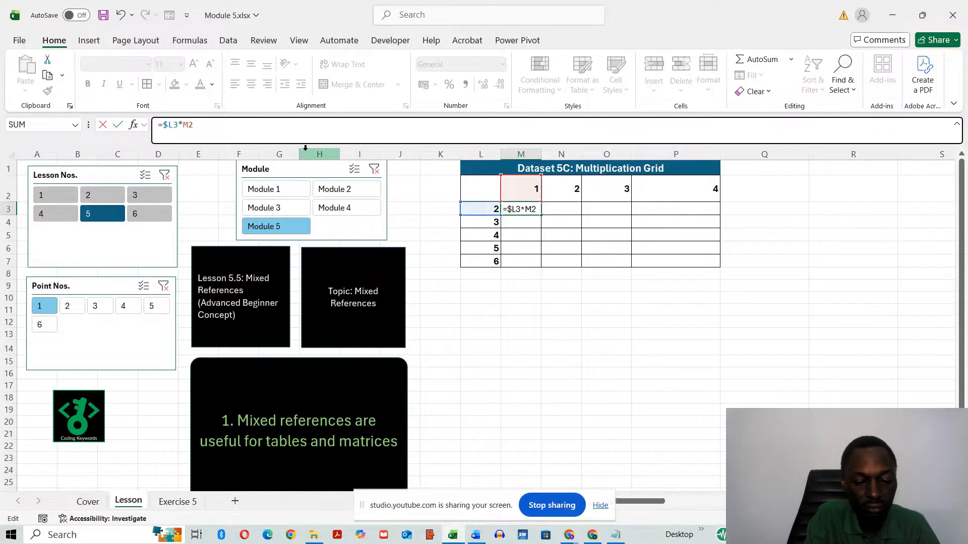
type("$")
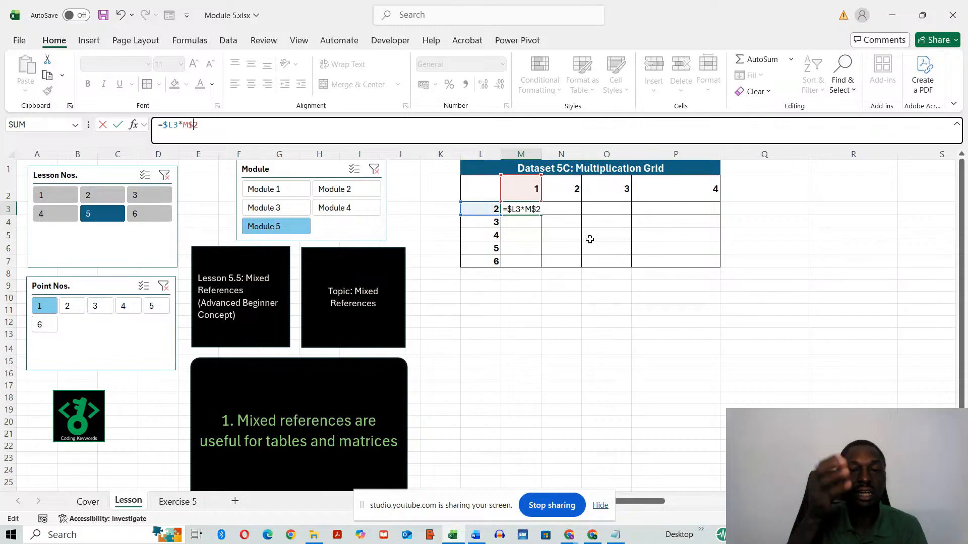
key("Return")
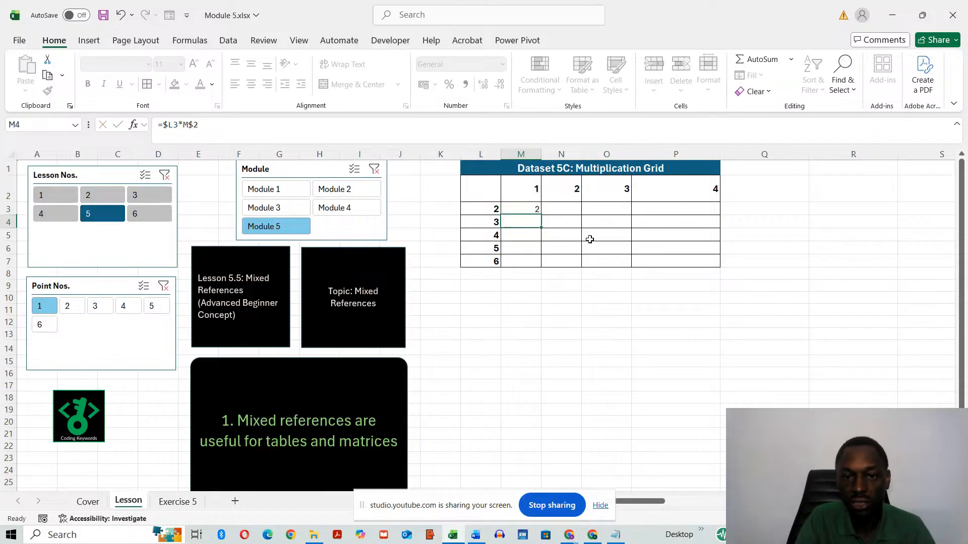
Step: Fill the M3 formula down to M7 and step through the copied formulas in that column
left_click(534, 207)
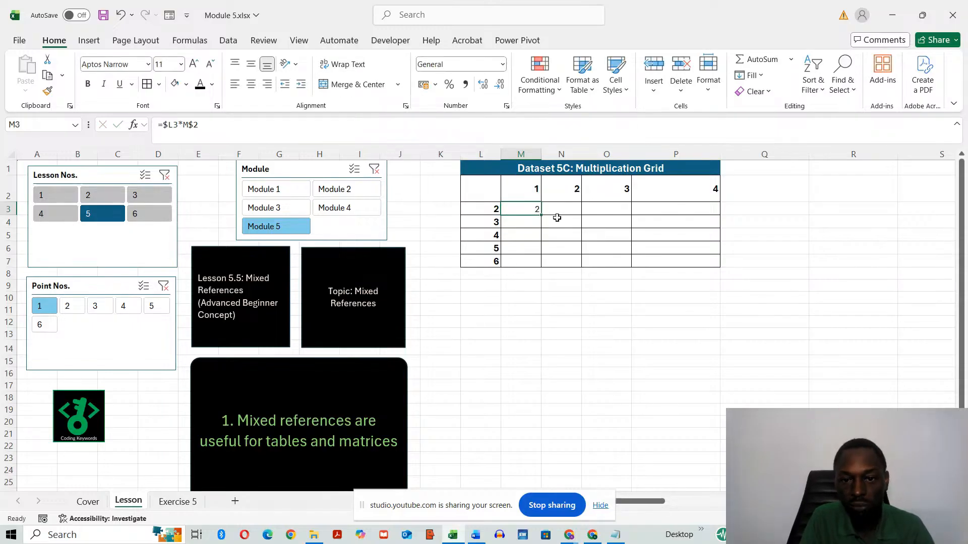
left_click_drag(541, 214, 537, 264)
left_click(562, 332)
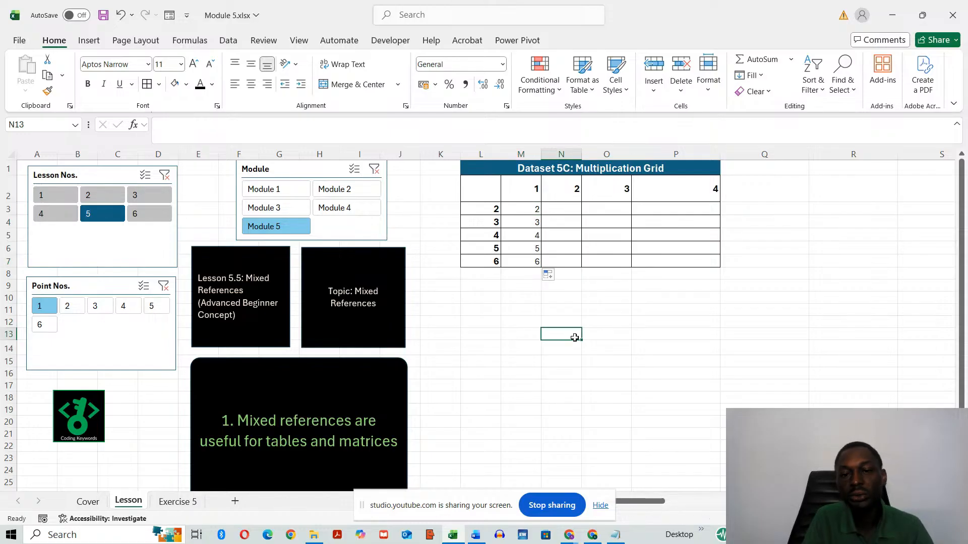
left_click(529, 209)
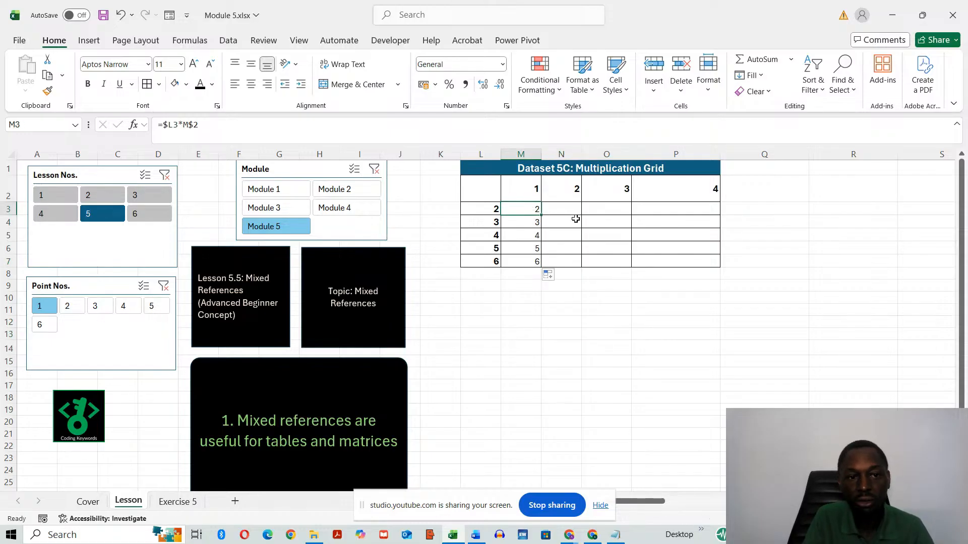
key("Down")
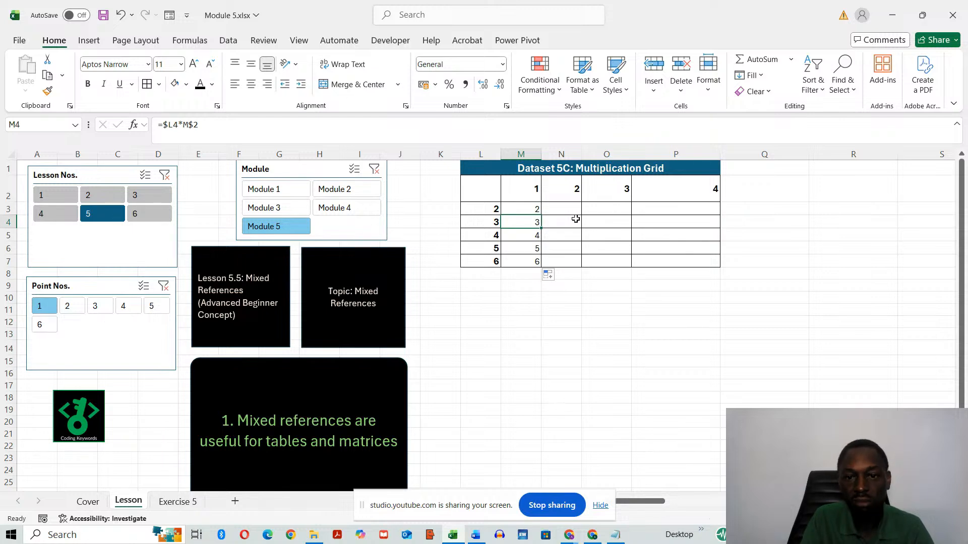
key("Down")
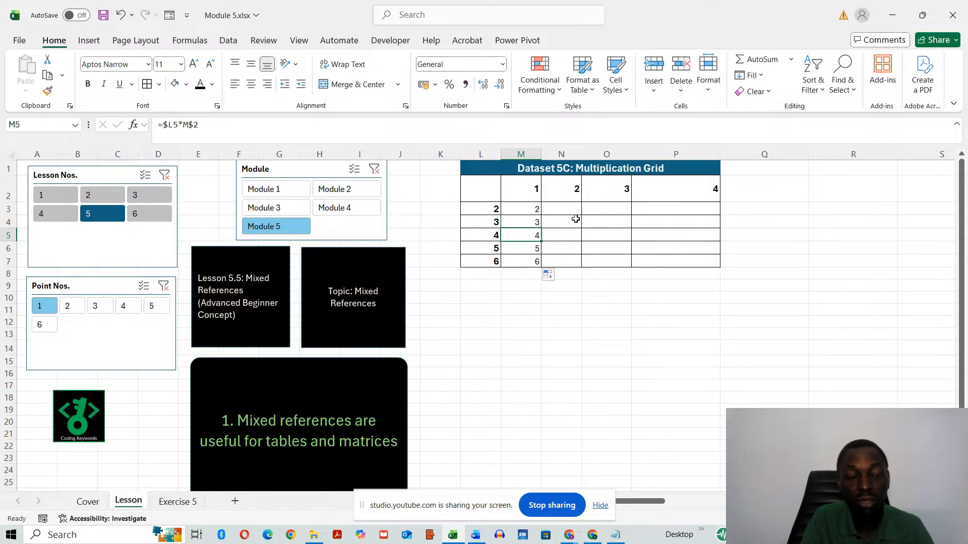
key("Down")
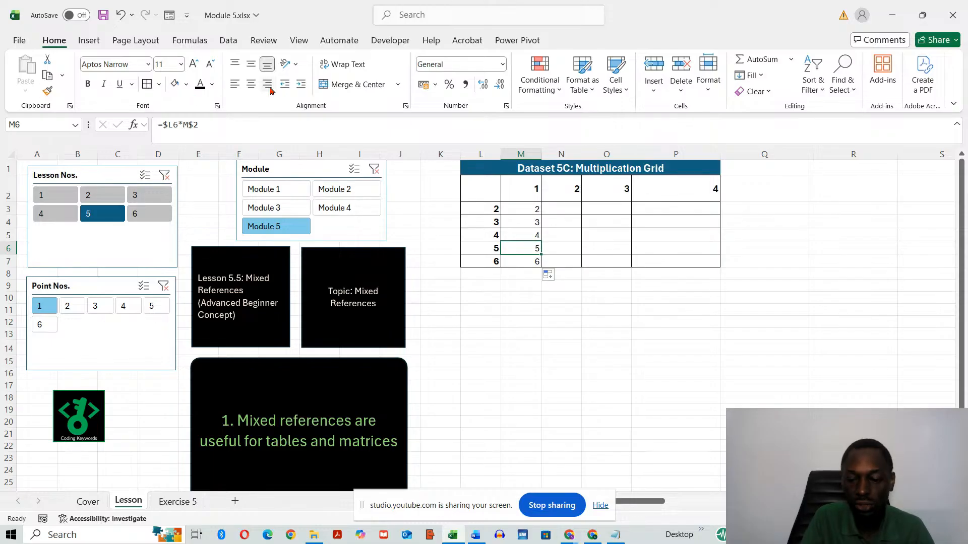
key("Down")
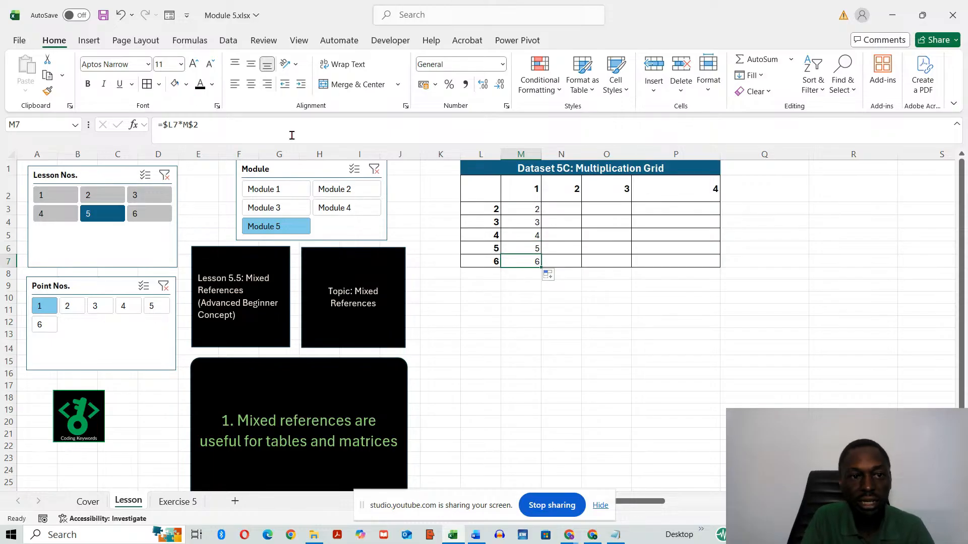
Step: Fill the M3 formula across to P3 and check the copied formulas along the grid's first row
left_click(529, 207)
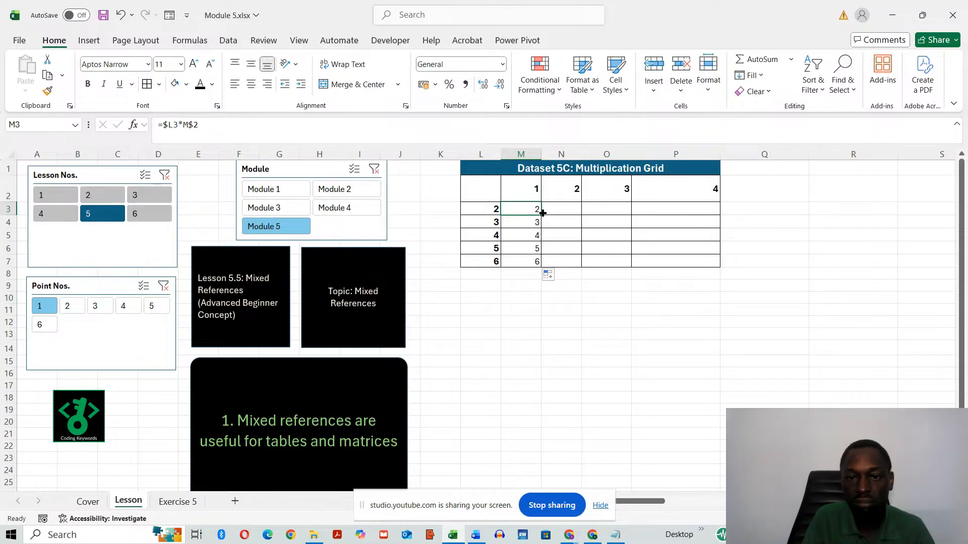
left_click_drag(540, 215, 694, 229)
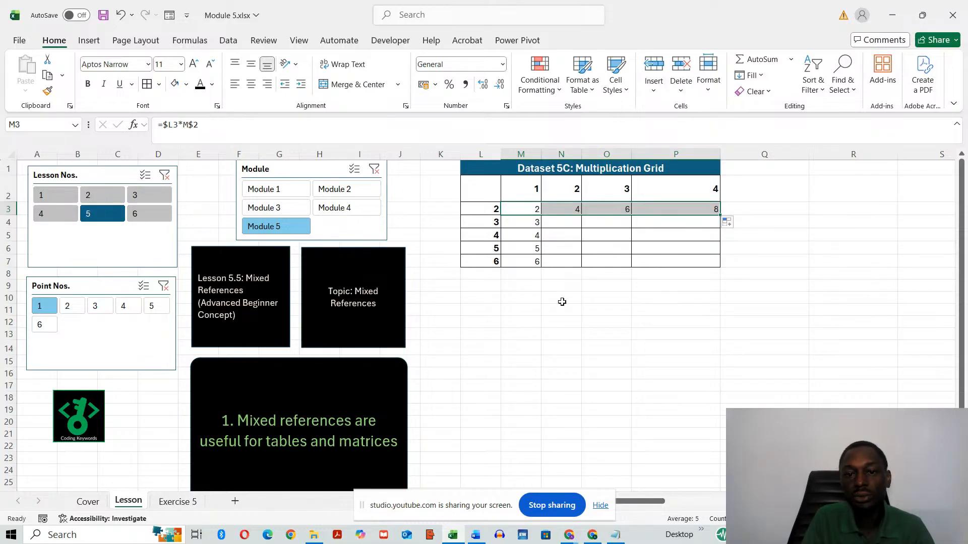
left_click(516, 207)
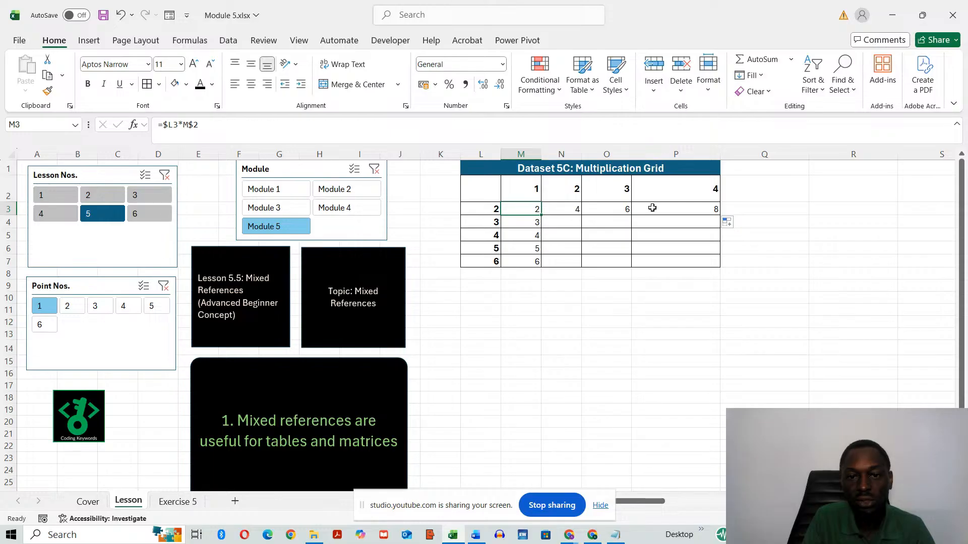
key("Right")
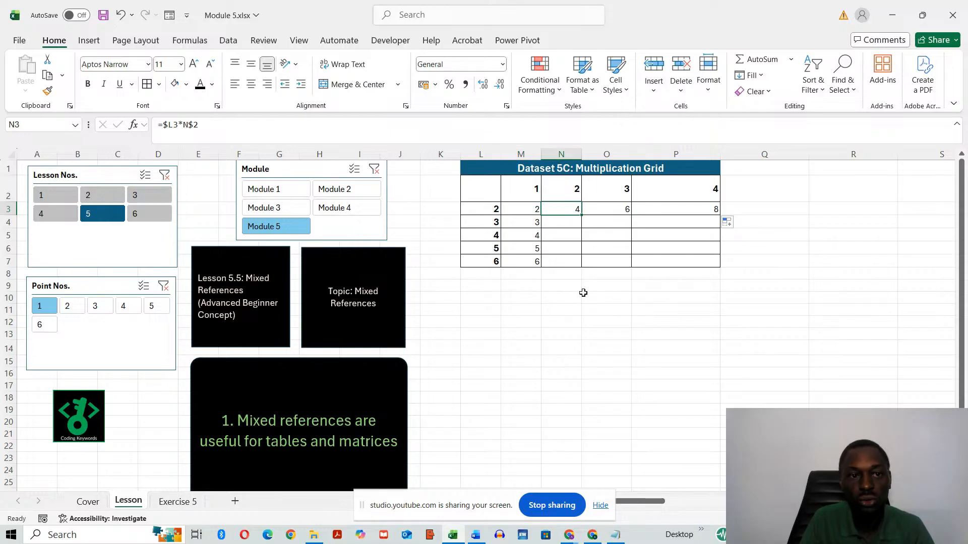
key("Right")
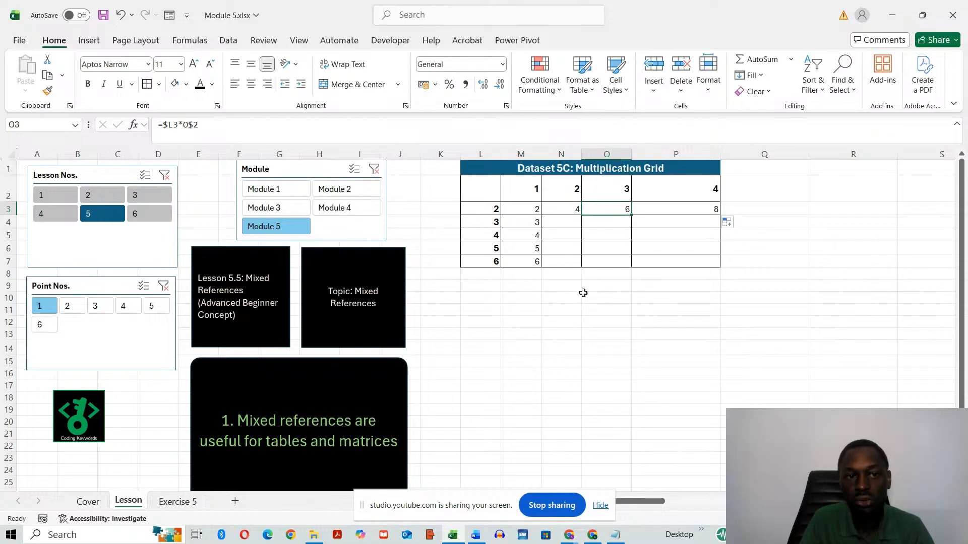
key("Right")
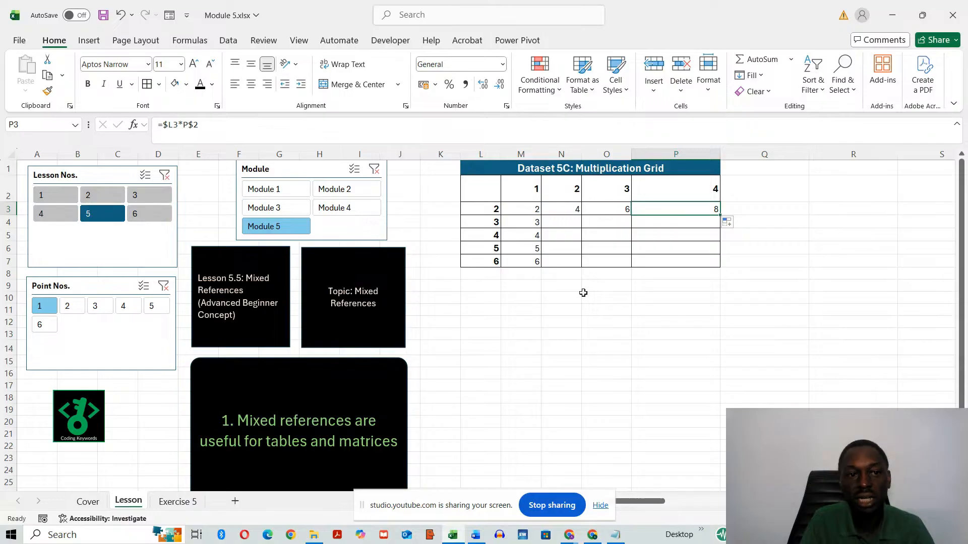
left_click(669, 208)
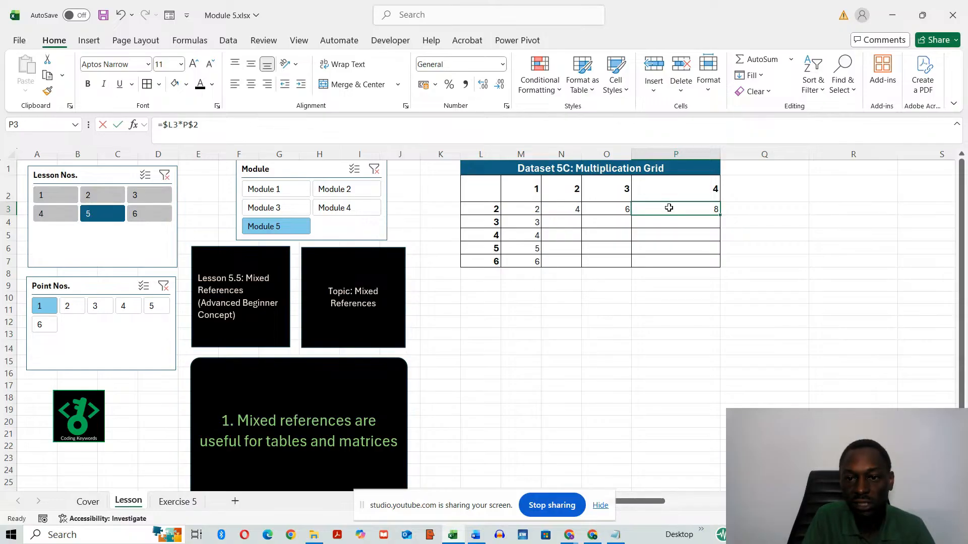
key("Return")
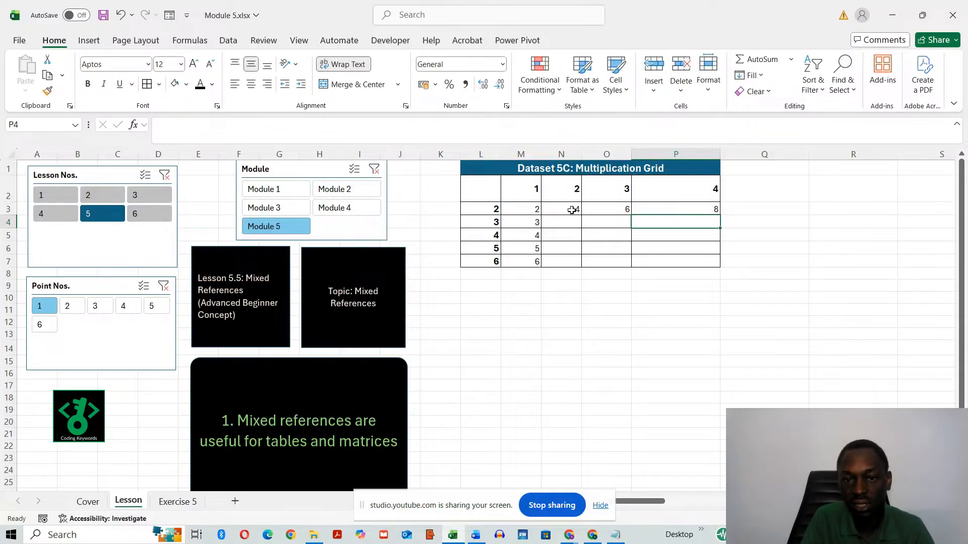
Step: Fill the remaining grid cells N4:P7 with the mixed-reference formula and narrow column P
left_click_drag(537, 207, 695, 282)
left_click_drag(717, 155, 685, 155)
left_click(696, 361)
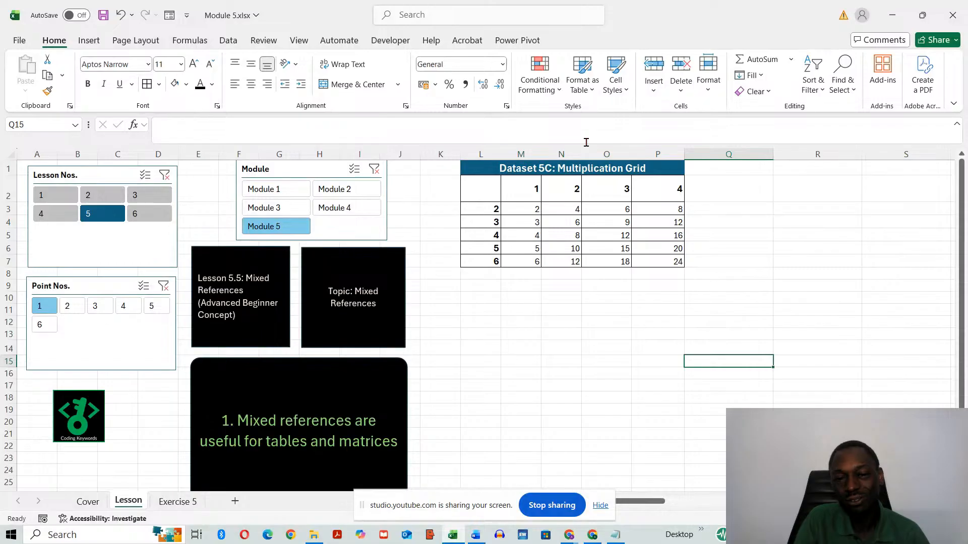
Step: Examine the mixed-reference formula in M3 together with the header cells L3 and M2 it refers to
left_click(527, 208)
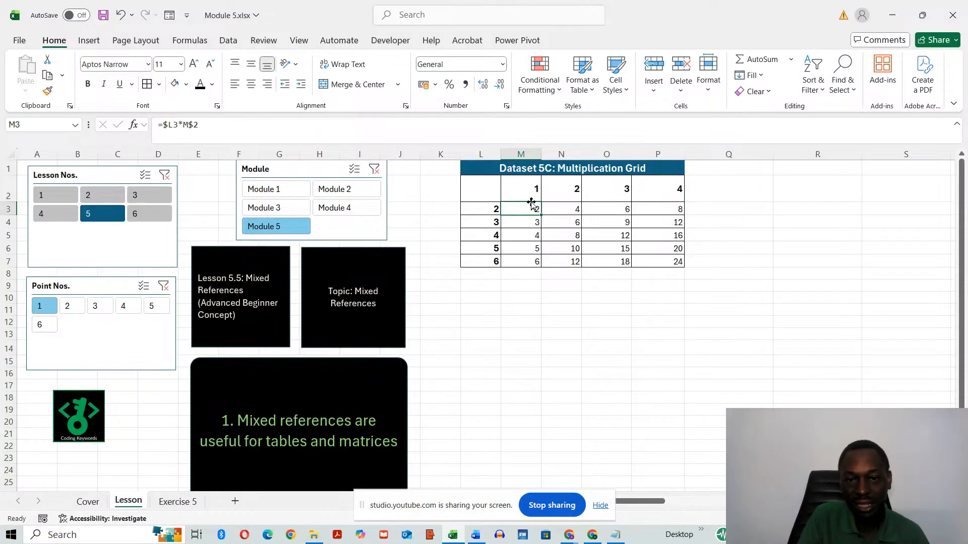
left_click(482, 207)
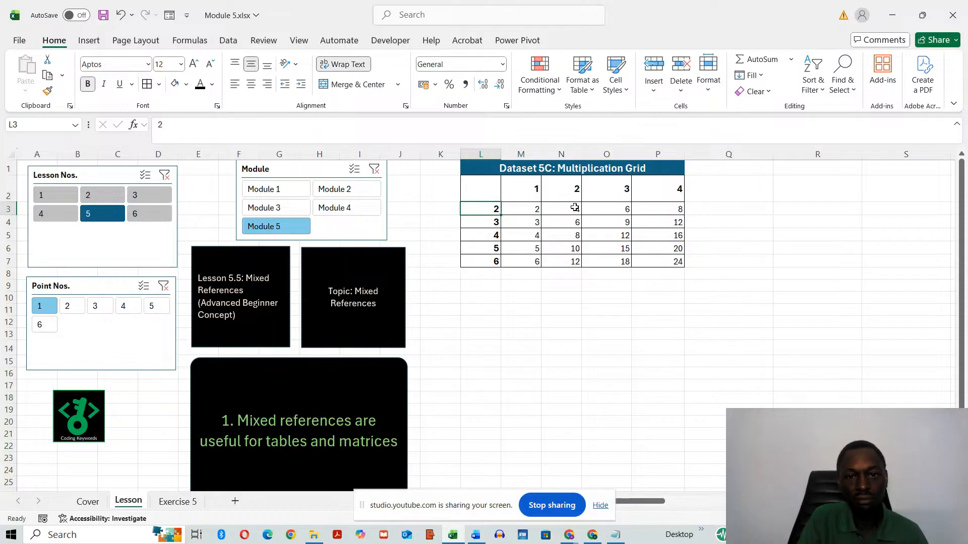
left_click(532, 189)
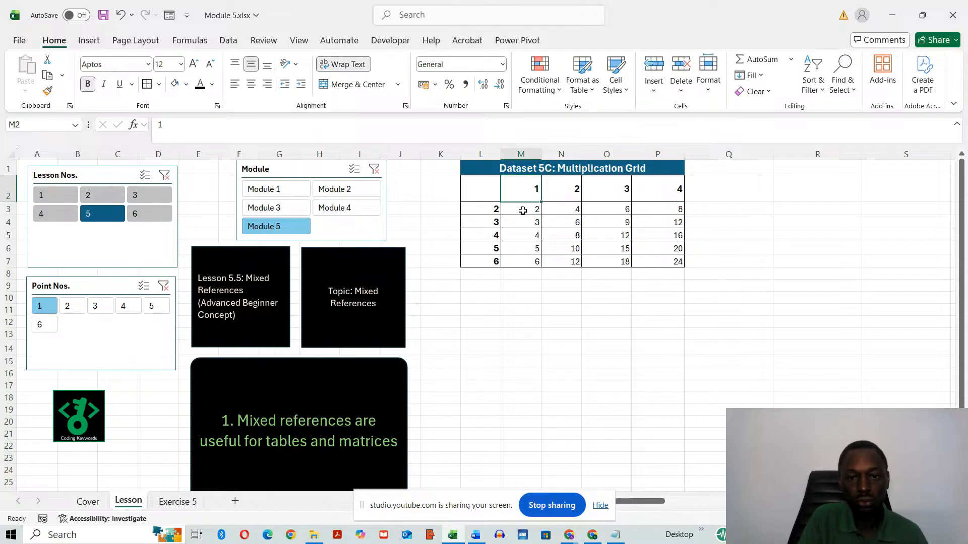
double_click(521, 208)
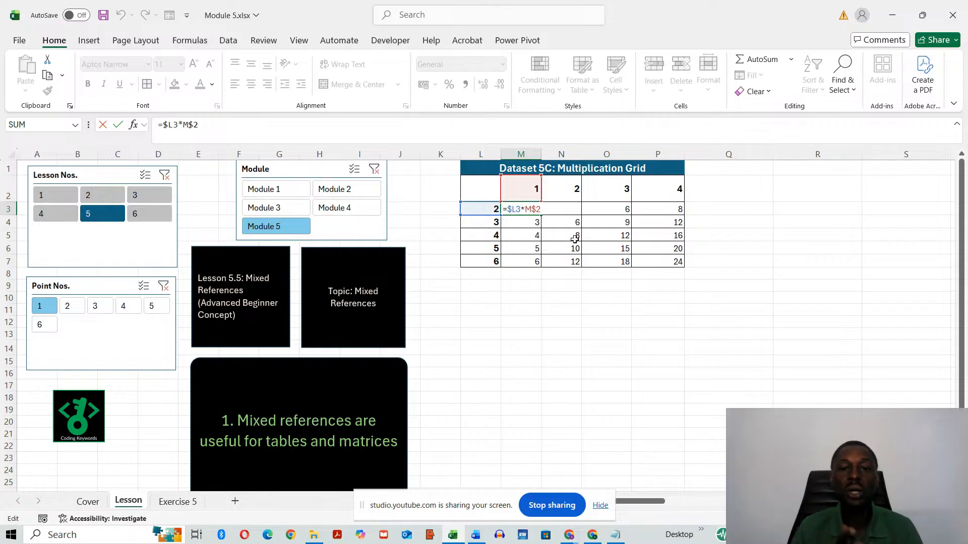
key("Return")
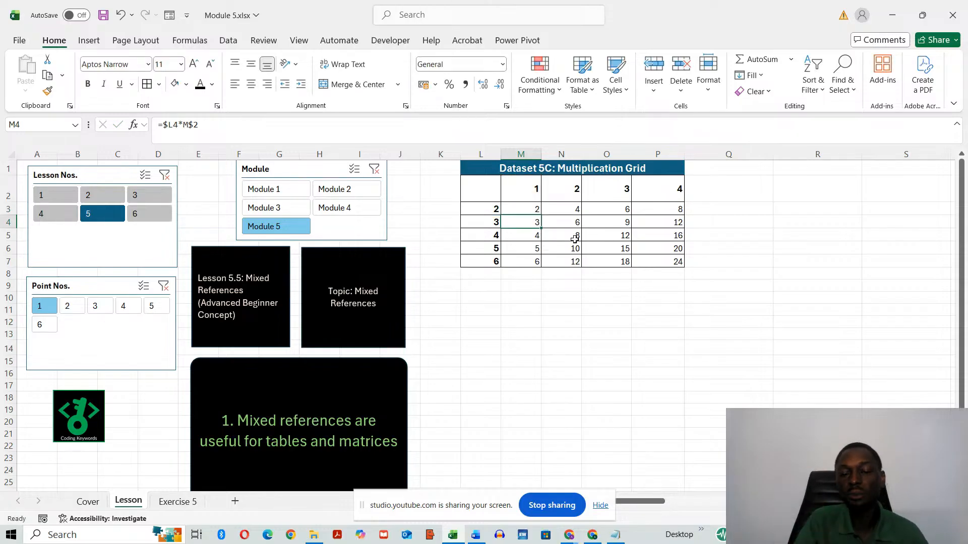
left_click(531, 210)
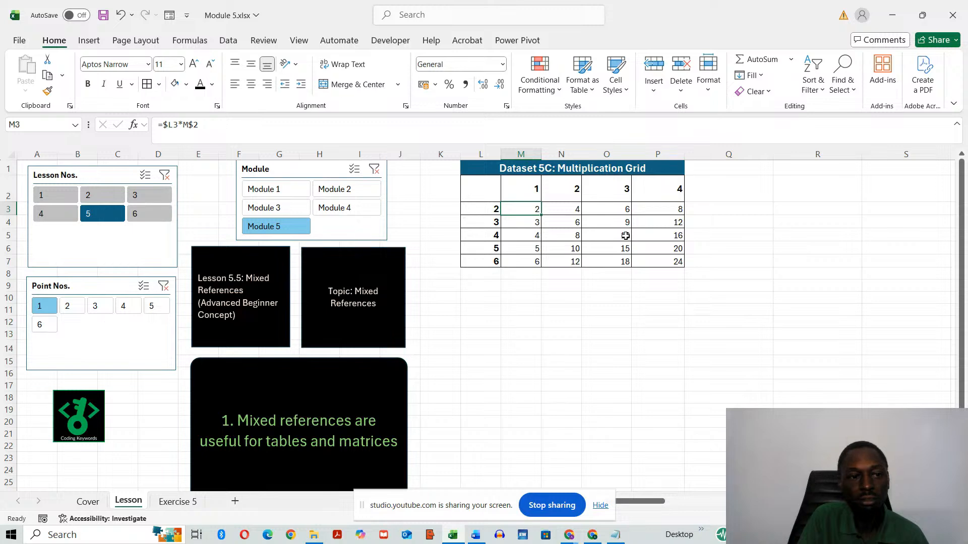
Step: Compare the mixed-reference formulas in M3 and M4 of the multiplication grid with the header cells they refer to
key("Down")
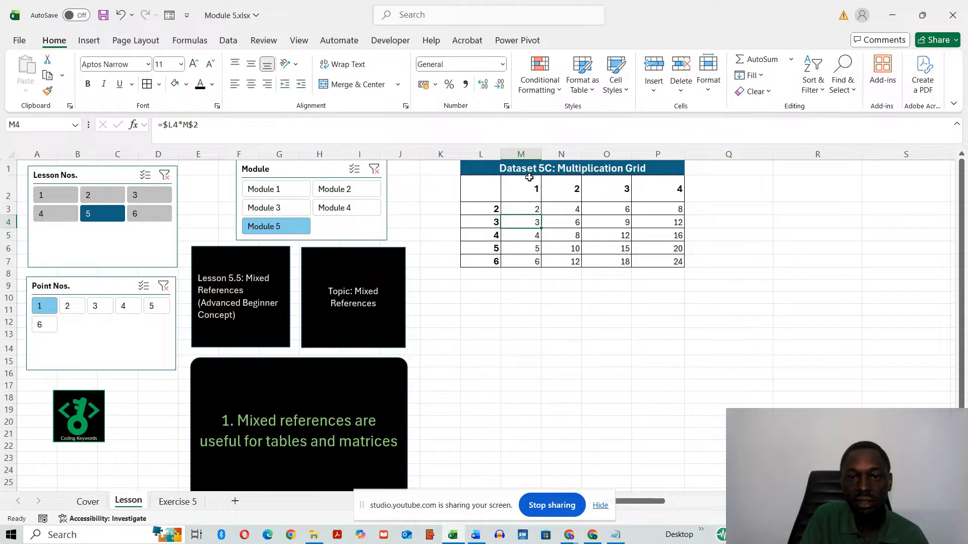
double_click(528, 220)
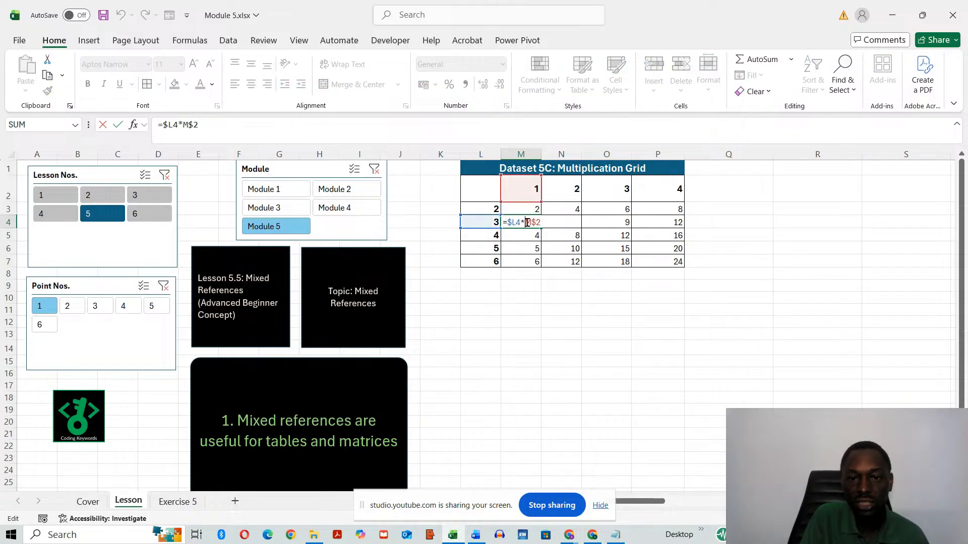
key("Return")
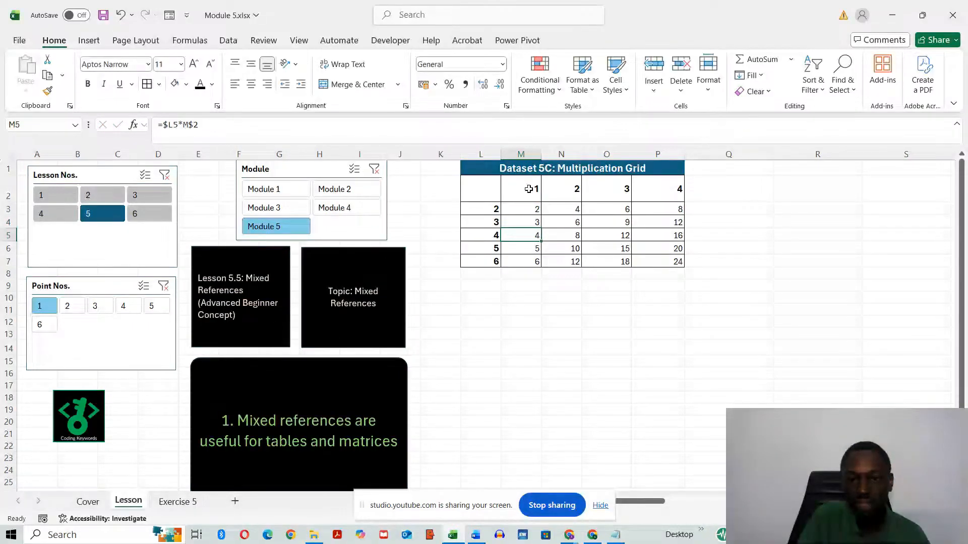
double_click(528, 209)
key("Return")
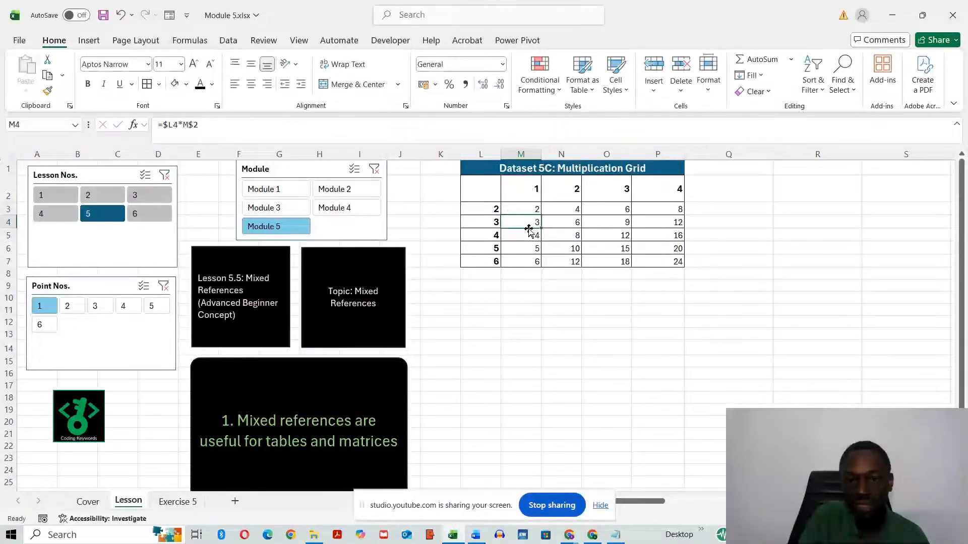
double_click(528, 227)
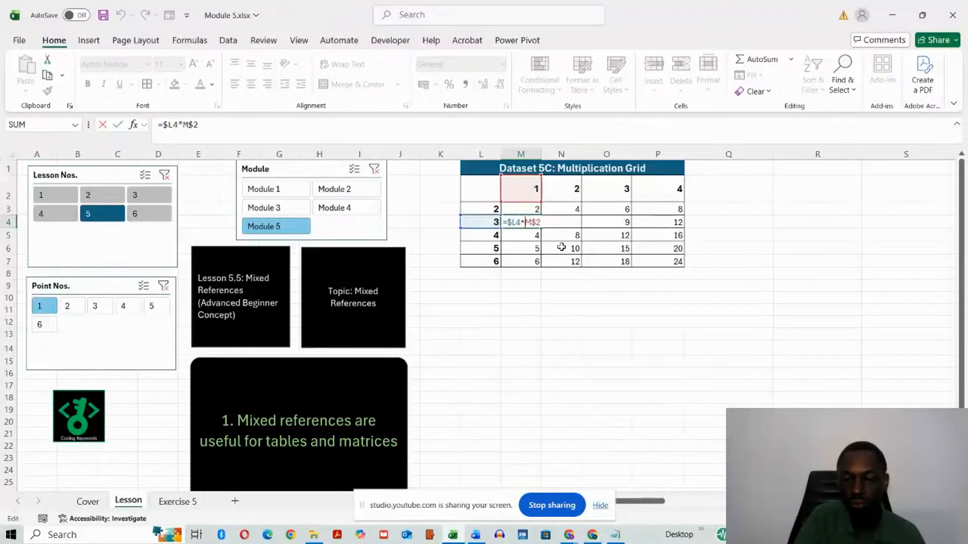
key("Return")
Step: Examine the formulas in M3 through P3 along the grid's first row against row header L3 and their column headers
left_click(537, 211)
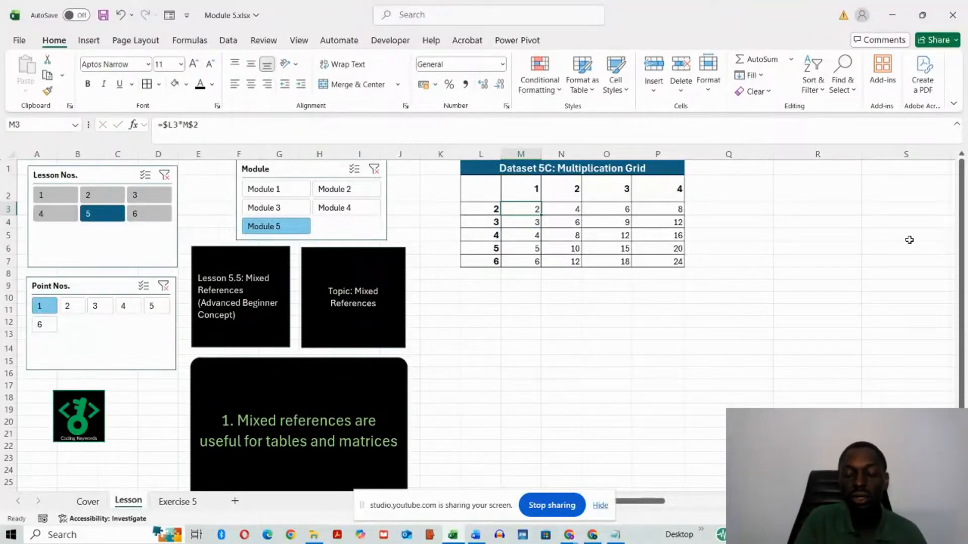
key("Right")
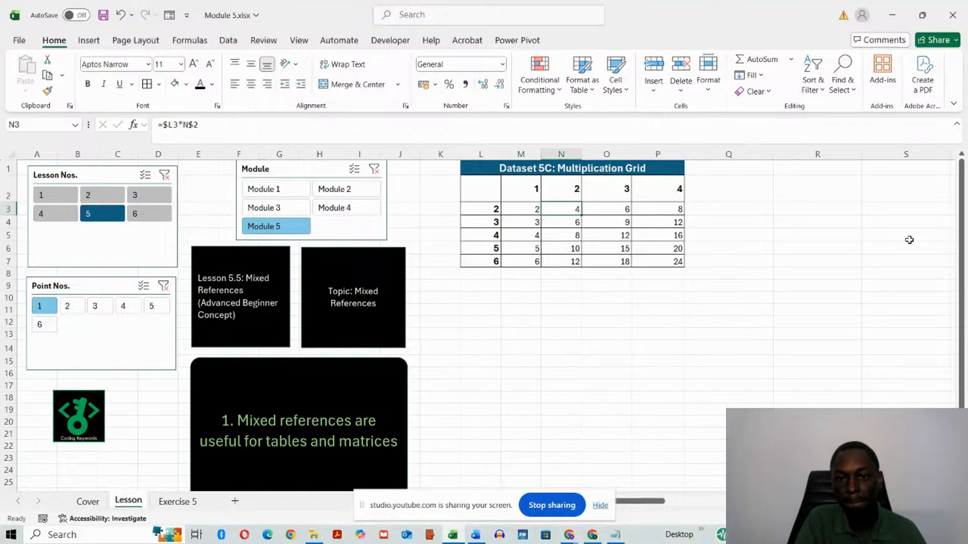
left_click(487, 208)
double_click(488, 208)
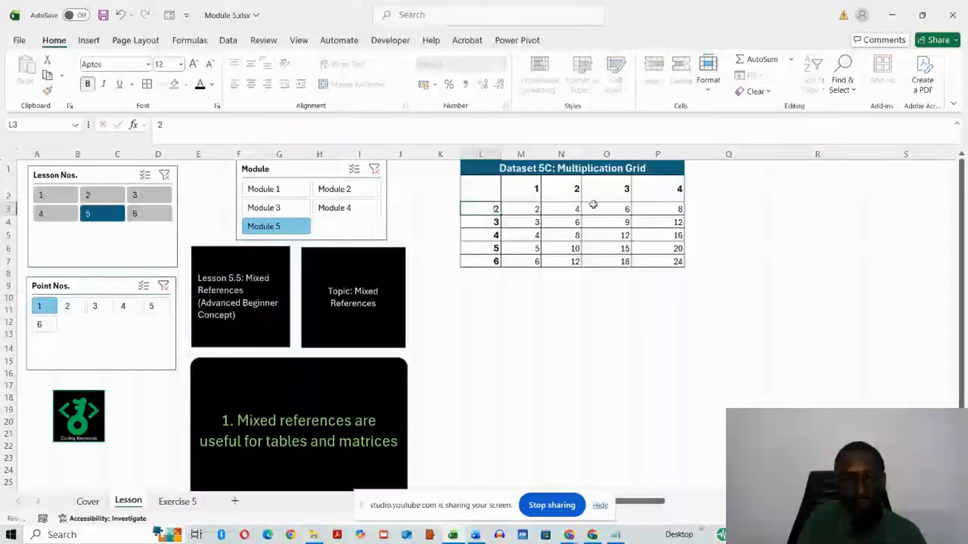
double_click(524, 209)
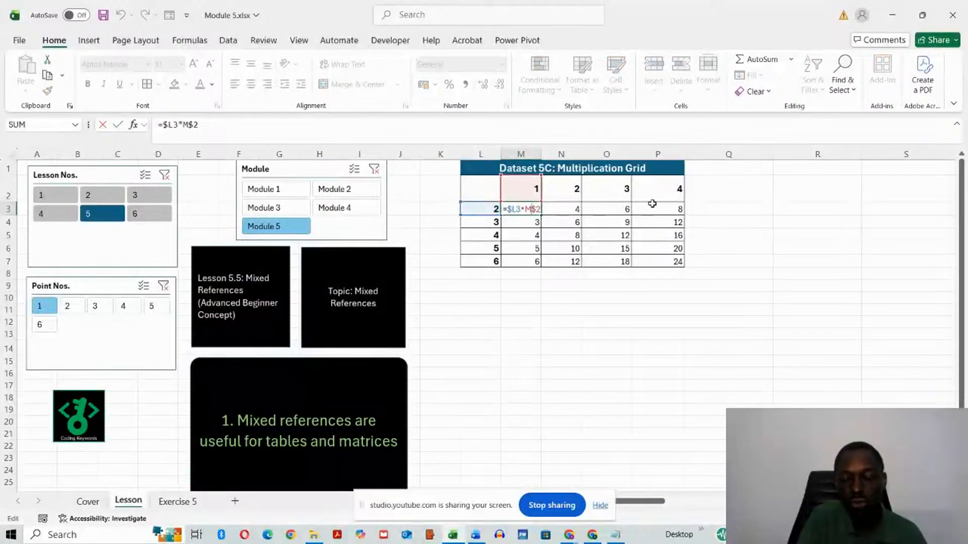
key("Return")
key("Return")
double_click(570, 209)
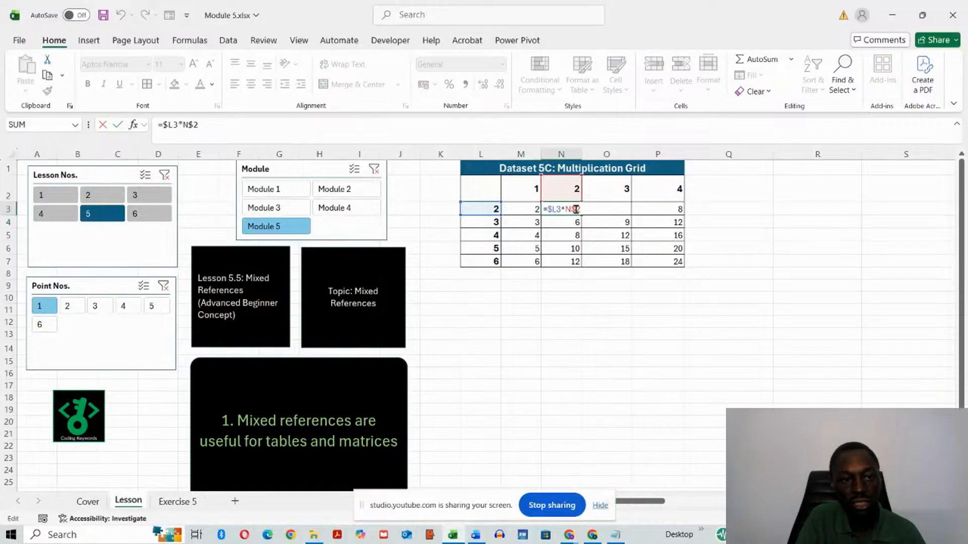
key("Return")
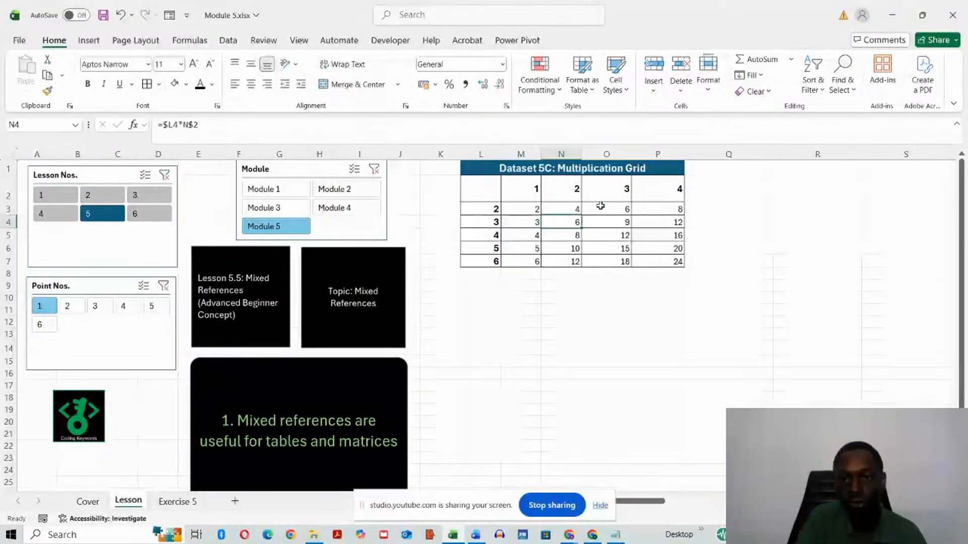
double_click(611, 209)
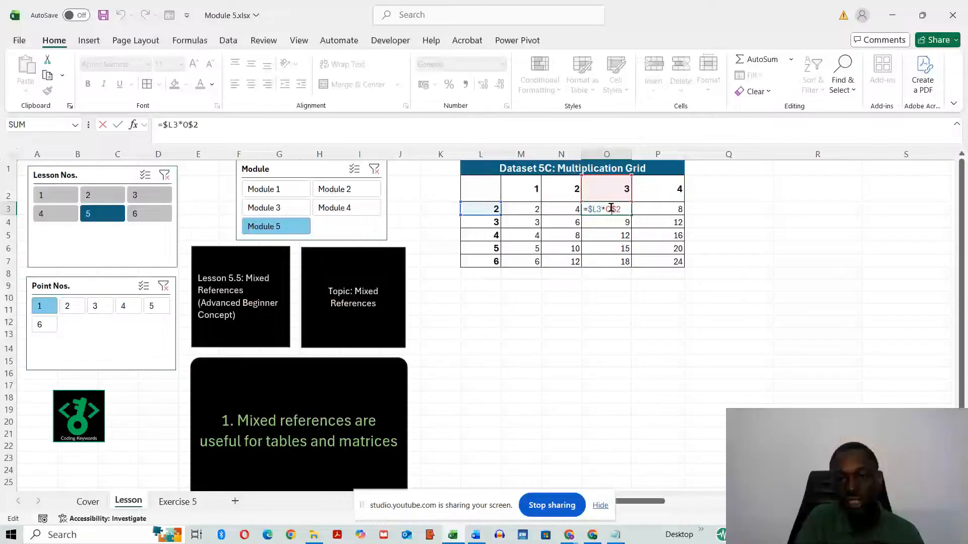
key("Return")
double_click(656, 209)
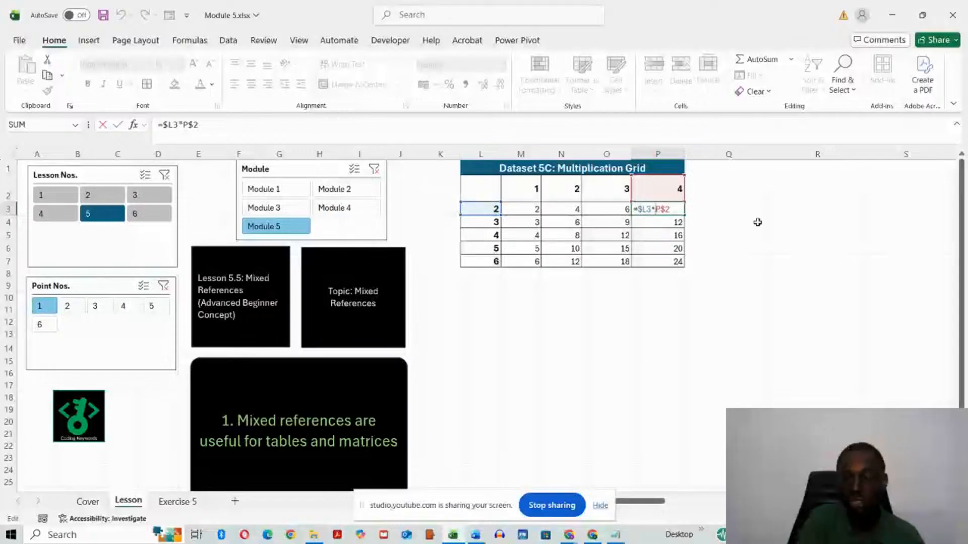
key("Return")
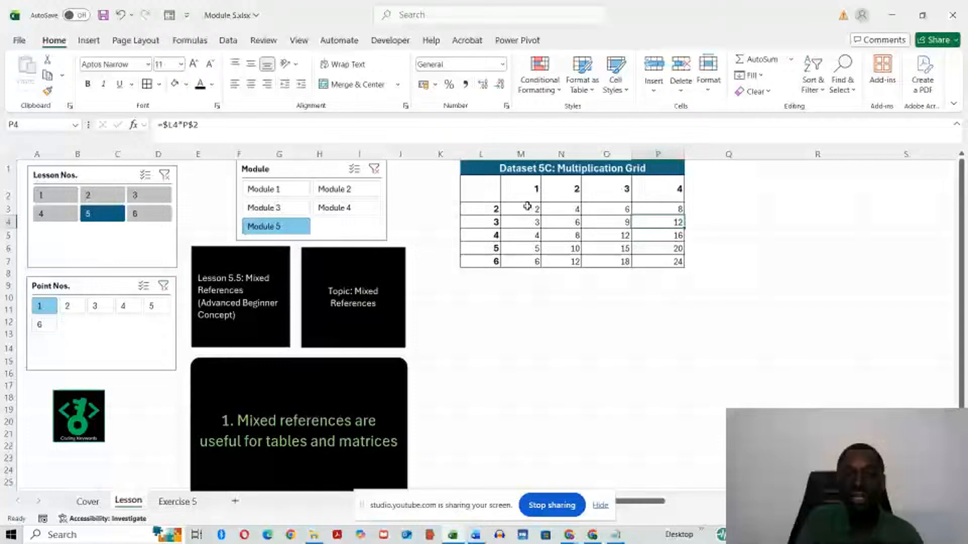
Step: Review the row and column locks in the M3 formula once more, then leave the grid
left_click(527, 206)
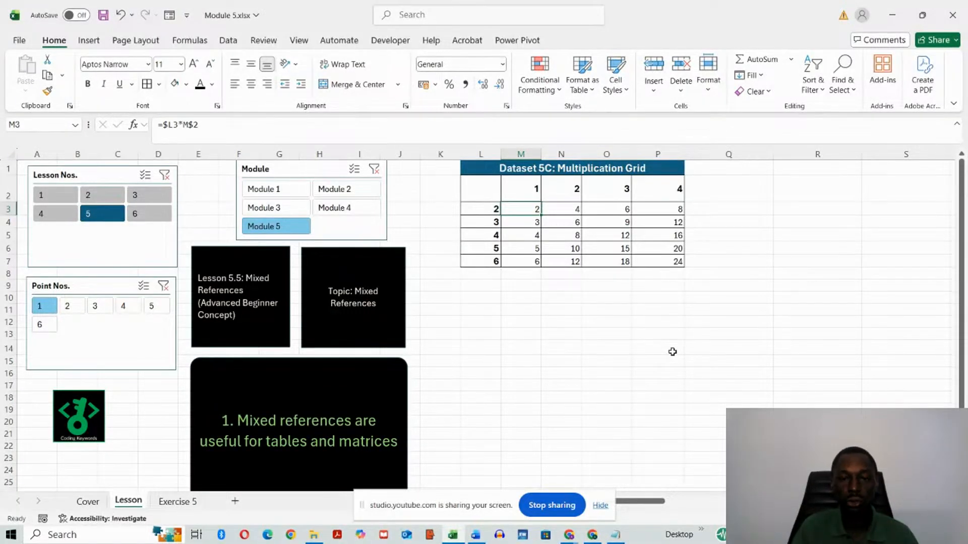
double_click(525, 205)
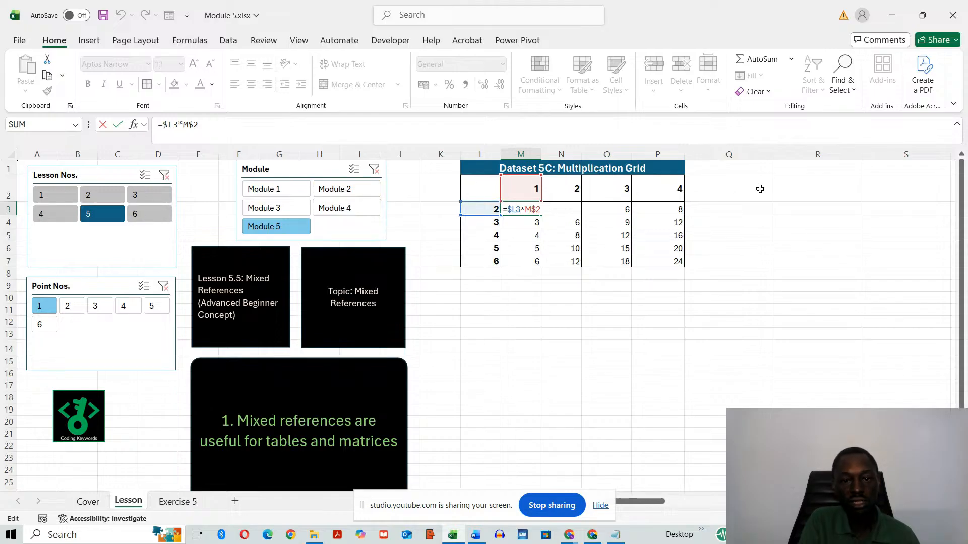
key("Return")
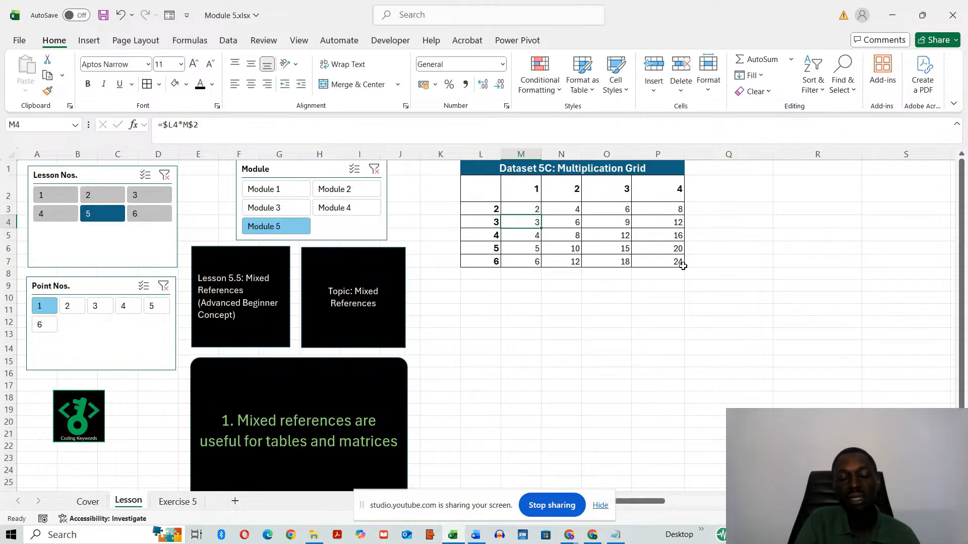
left_click(625, 410)
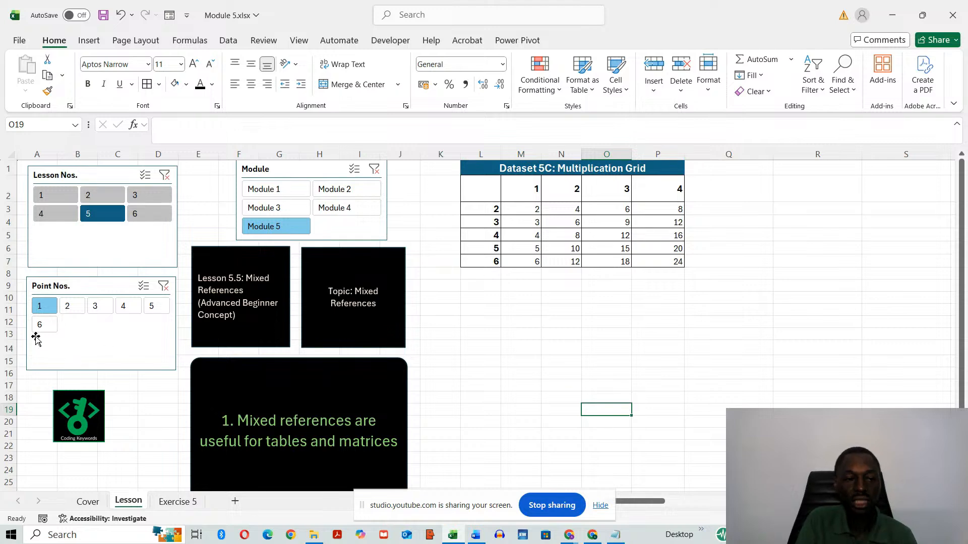
Step: Show points 2 and 3 of Lesson 5.5 on mixed references and return to point 1
left_click(67, 308)
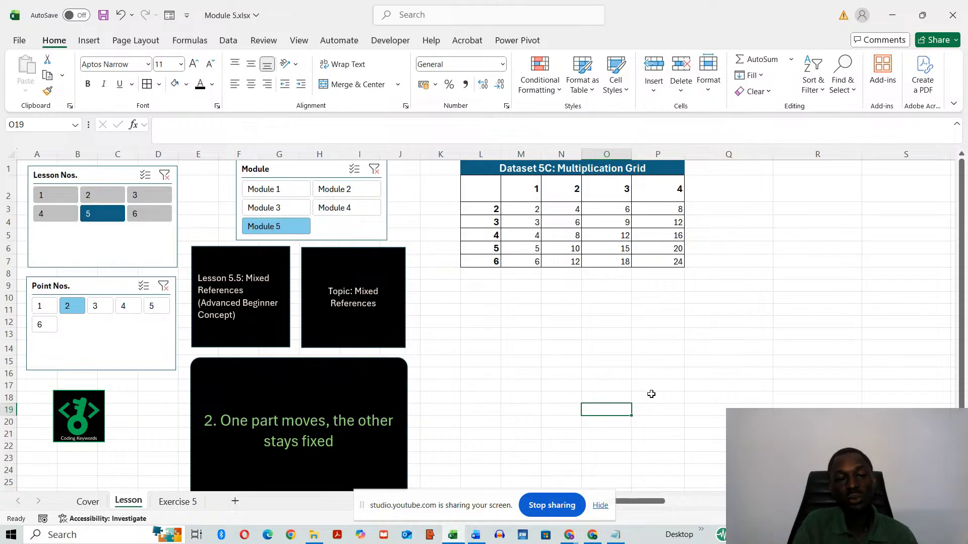
left_click(105, 311)
left_click(538, 376)
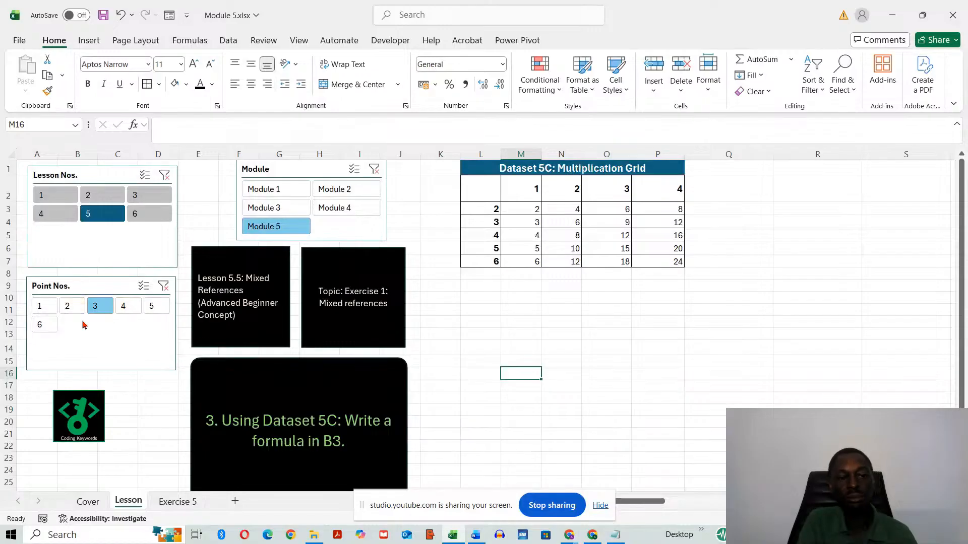
left_click(43, 307)
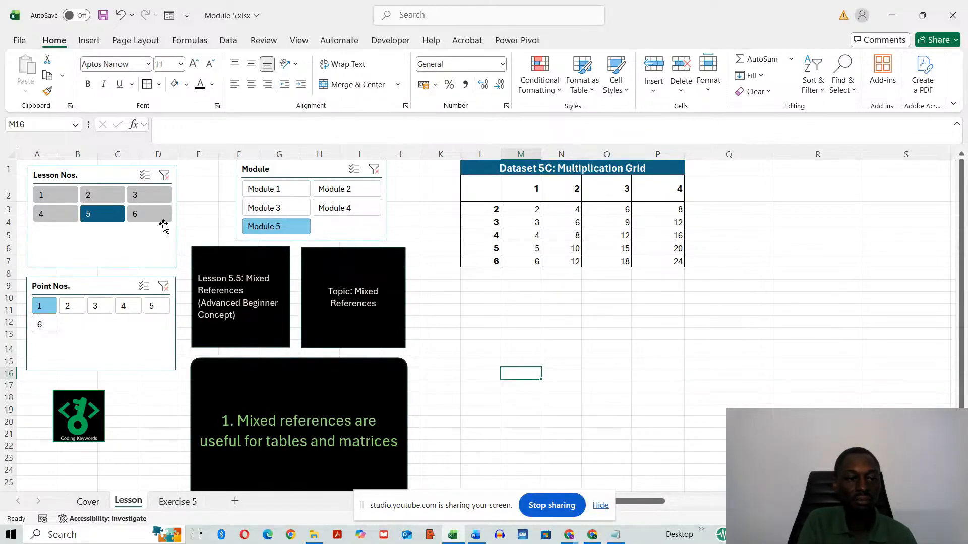
Step: Switch to Lesson 6 and go through points 1 to 3 of the guide to using references
left_click(150, 215)
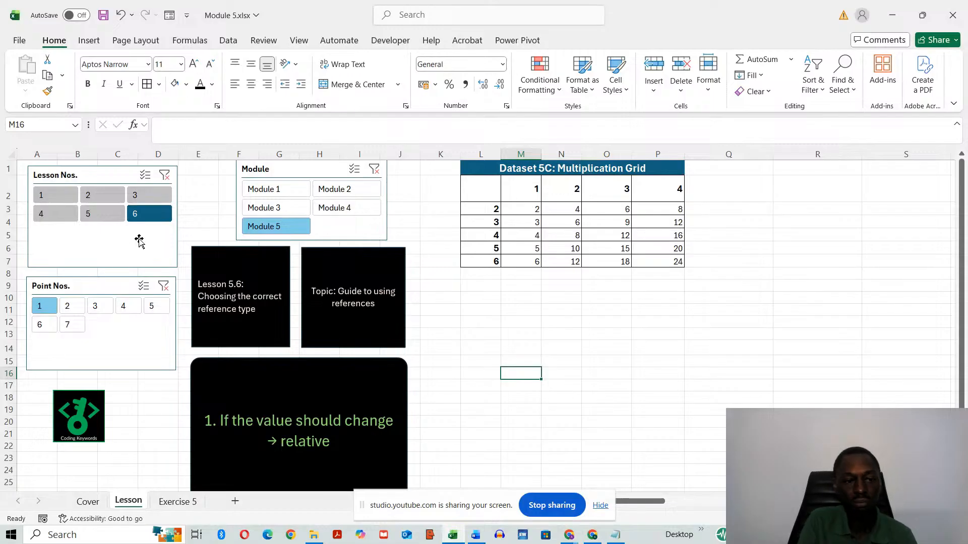
left_click(71, 306)
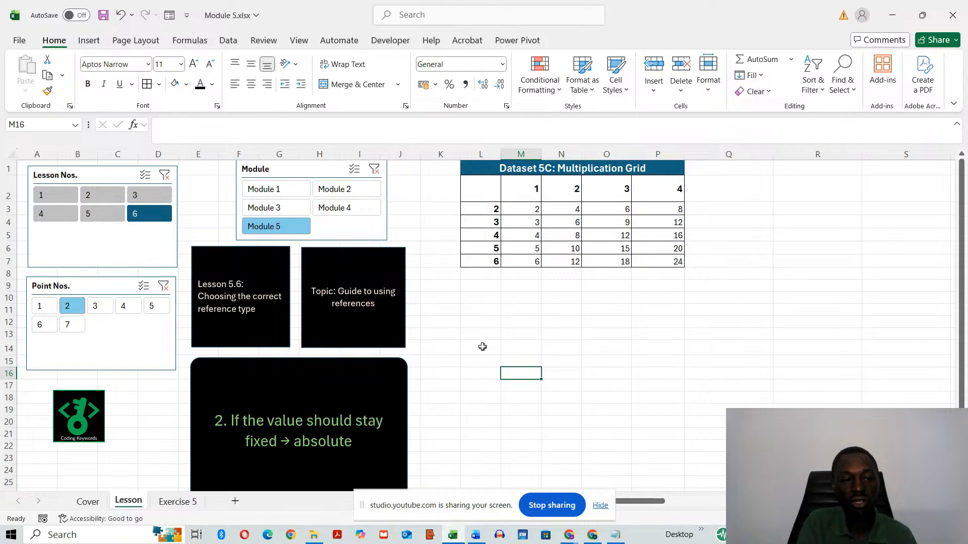
left_click(97, 308)
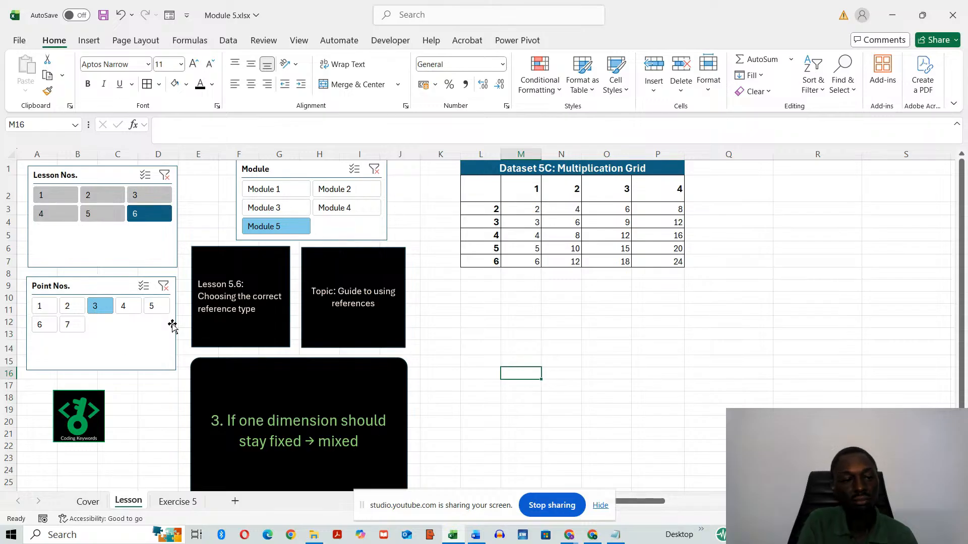
Step: Go through points 4 to 7 of Lesson 5.6 on common referencing errors to avoid
left_click(121, 313)
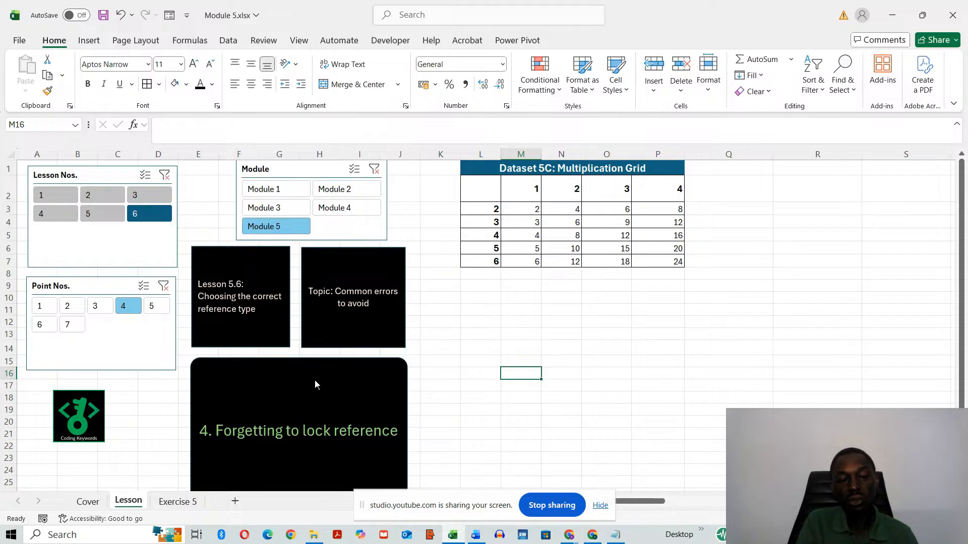
left_click(151, 307)
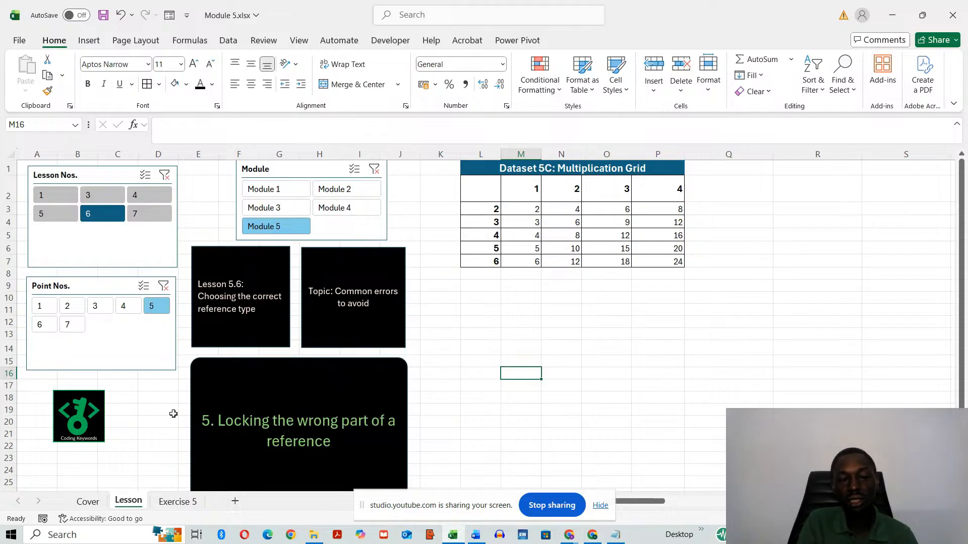
left_click(45, 327)
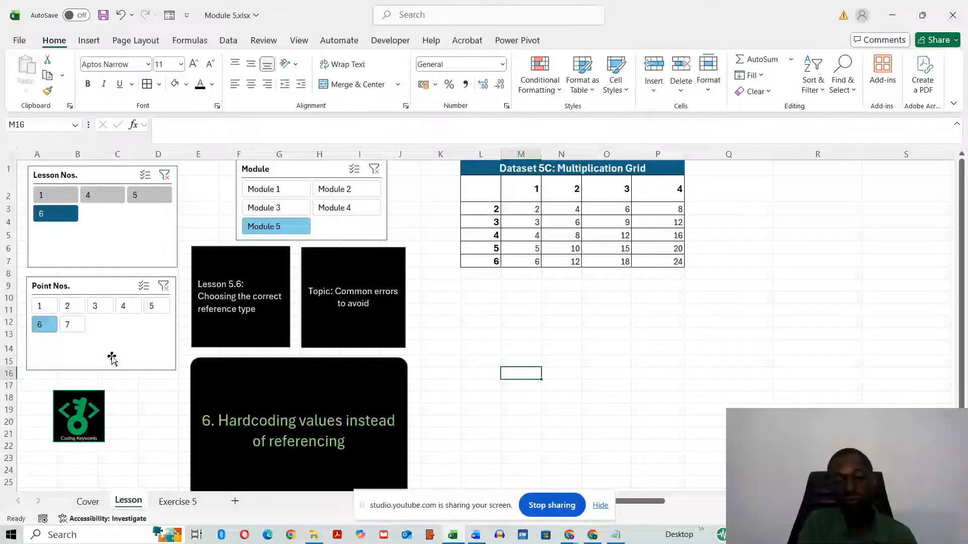
left_click(72, 325)
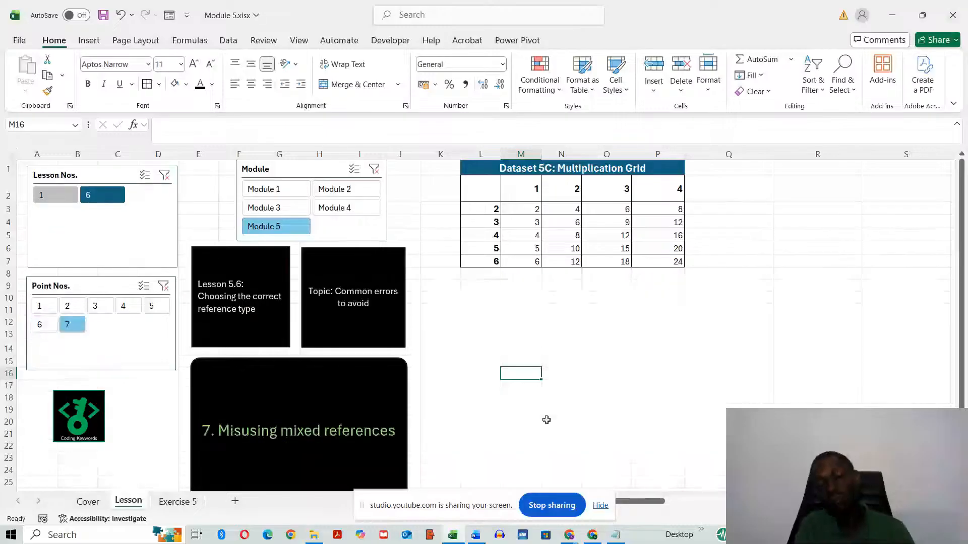
left_click(745, 348)
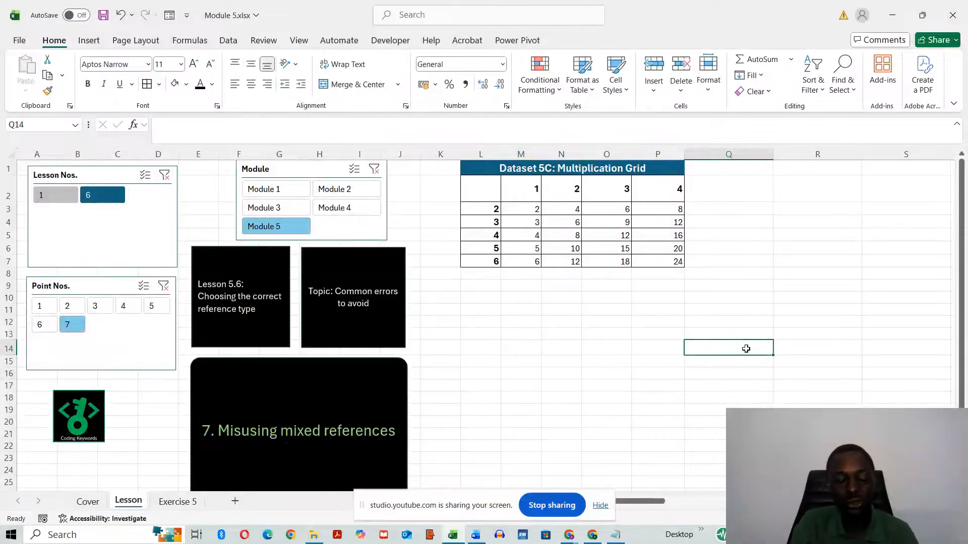
Step: Switch to the YouTube Studio live streaming page and hide the screen-sharing notice
key("alt+Tab")
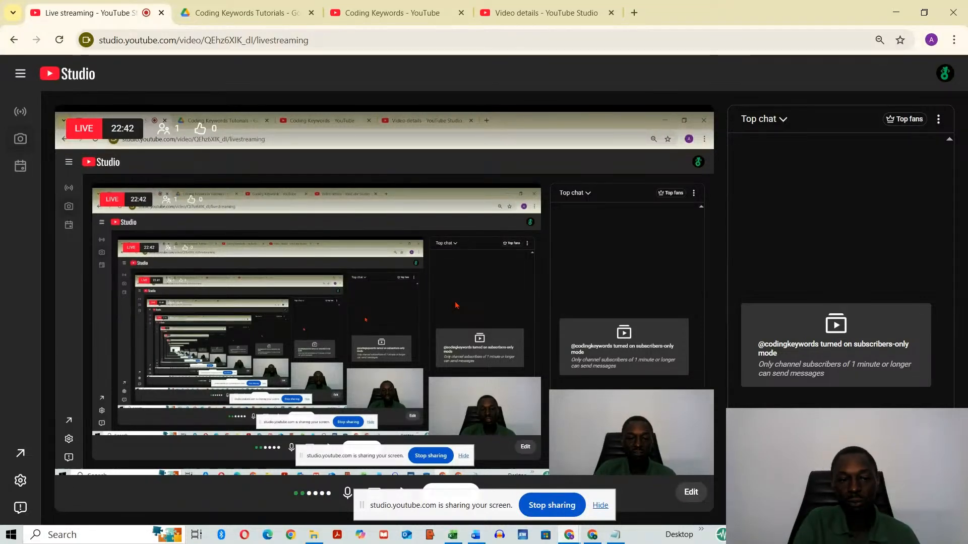
left_click(605, 511)
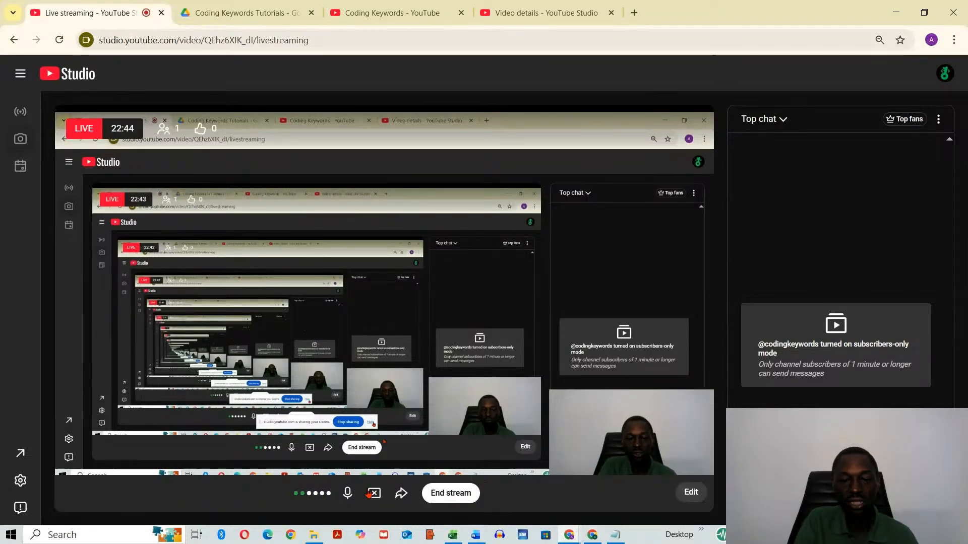